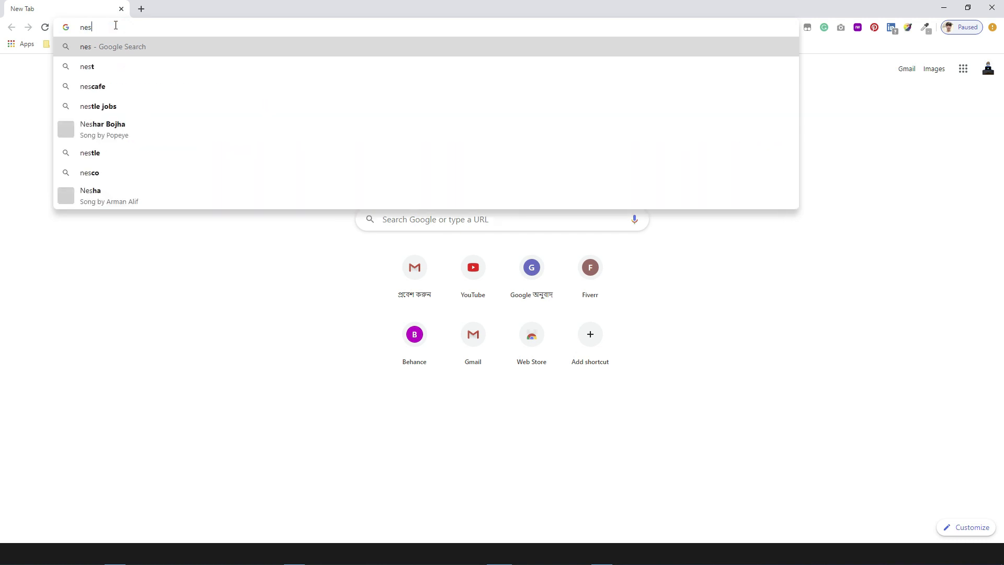
Step: Search Google for "newspaper"
key("BackSpace")
type("w")
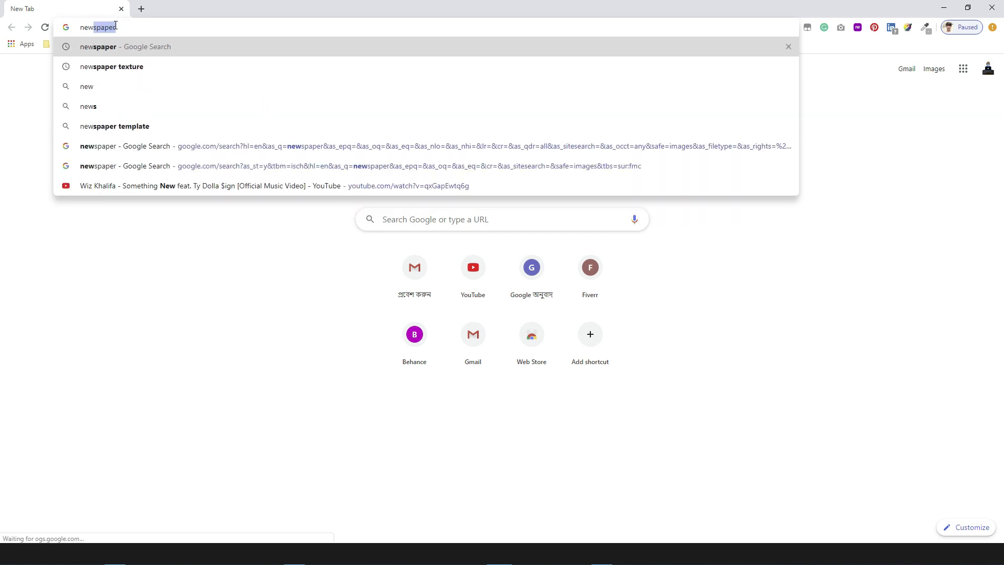
key("Return")
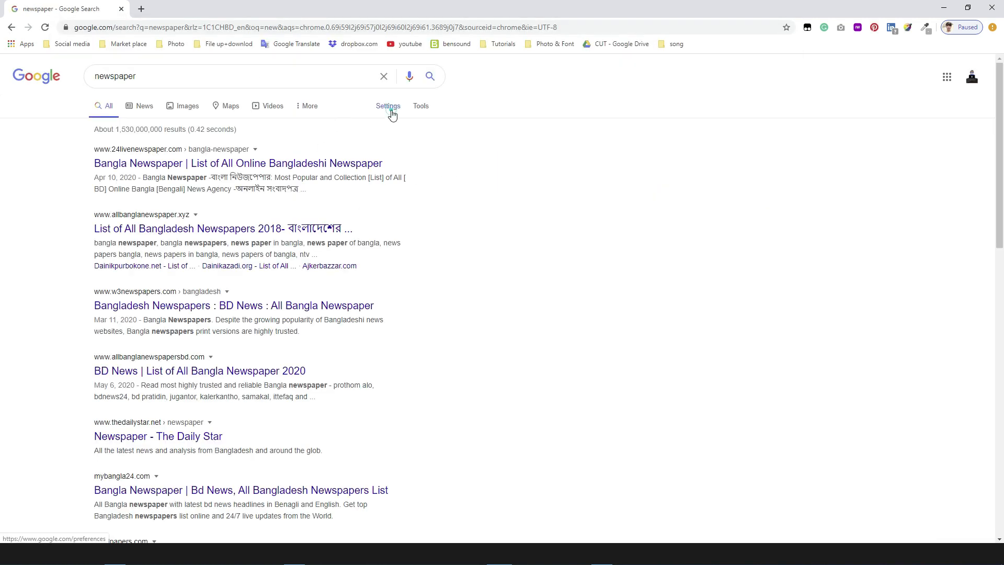
Step: Filter the newspaper search by usage rights "free to use, share or modify, even commercially" using Advanced Search
left_click(390, 107)
left_click(408, 185)
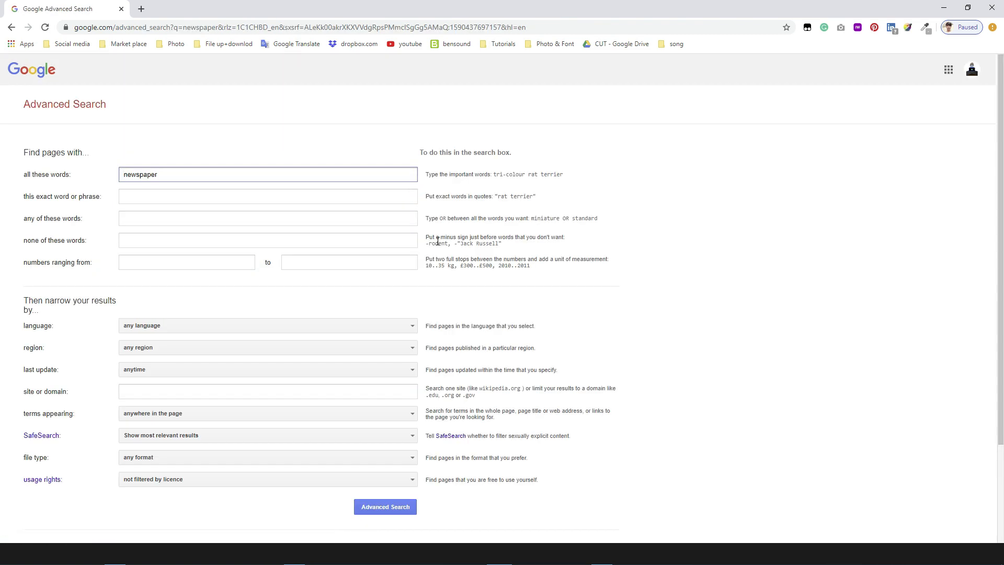
scroll(438, 241, "down", 3)
left_click(320, 357)
left_click(215, 430)
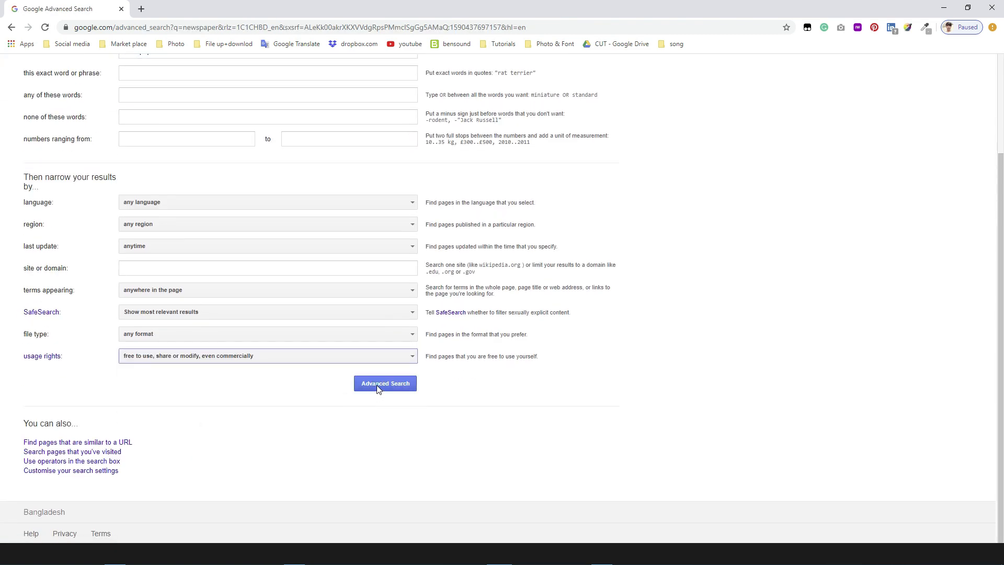
left_click(378, 385)
Step: Show the image results and copy the 1925 Münchner Neueste Nachrichten front page from its preview
left_click(183, 105)
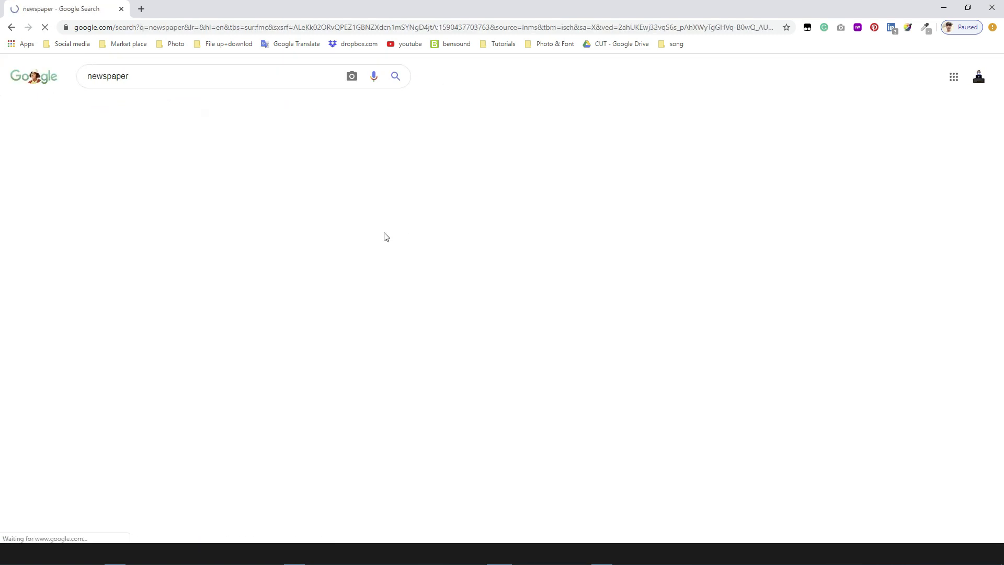
left_click(381, 235)
right_click(340, 235)
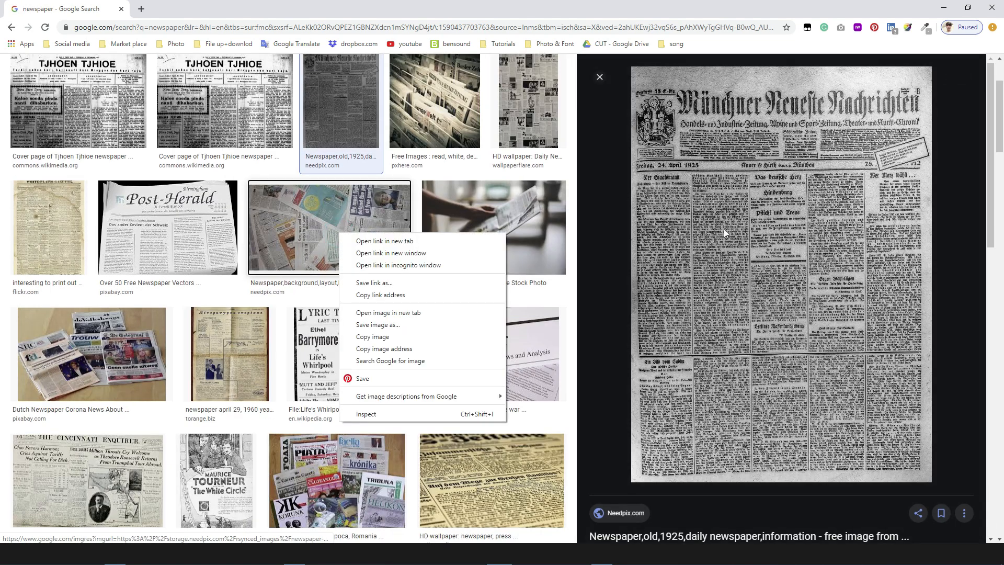
left_click(725, 230)
left_click(105, 8)
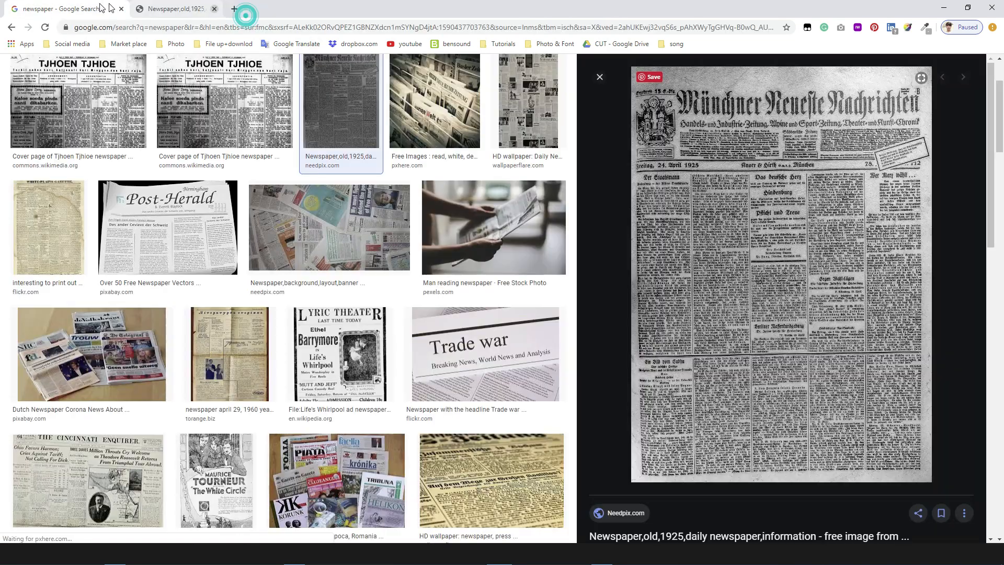
right_click(740, 256)
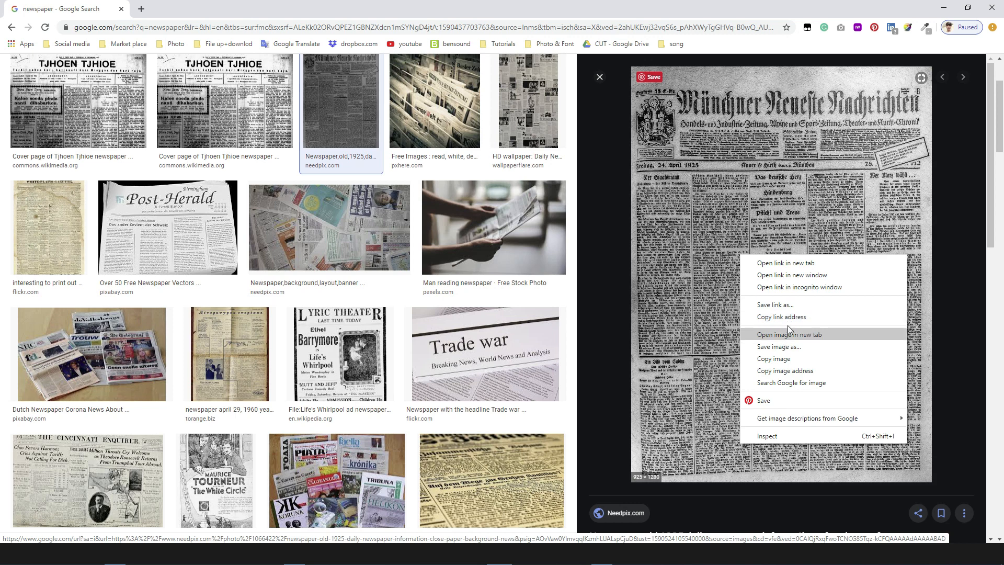
left_click(789, 360)
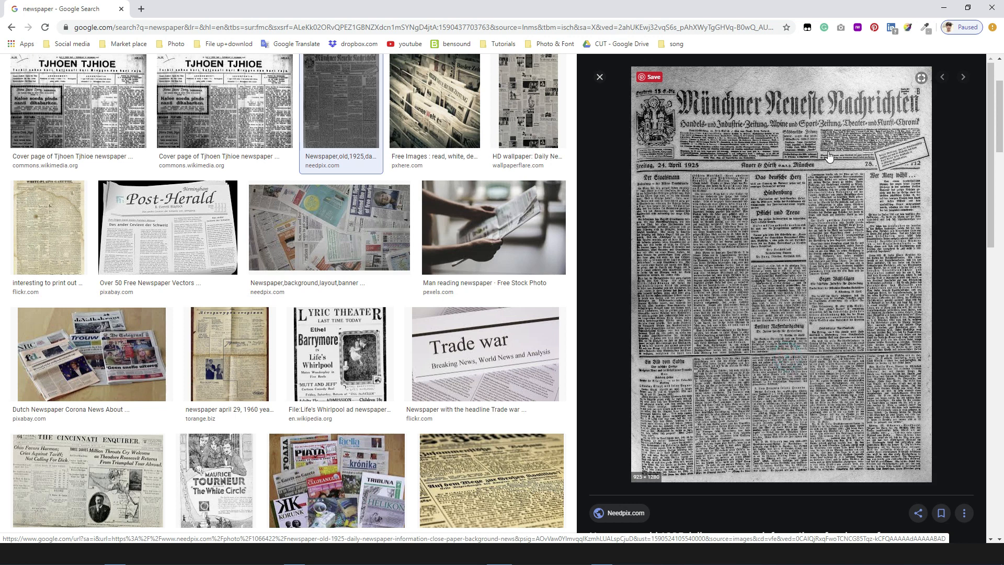
Step: Switch to Photoshop, paste the newspaper, and enlarge it to about 261% over the suit's left side in the picture
key("alt+Tab")
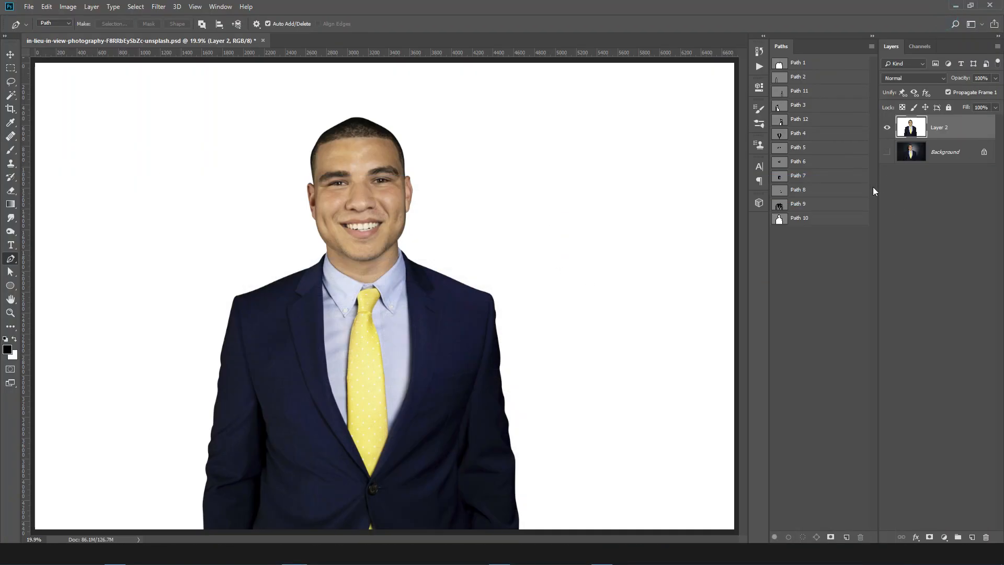
key("ctrl+v")
key("ctrl+t")
left_click_drag(432, 350, 332, 527)
left_click_drag(289, 439, 287, 453)
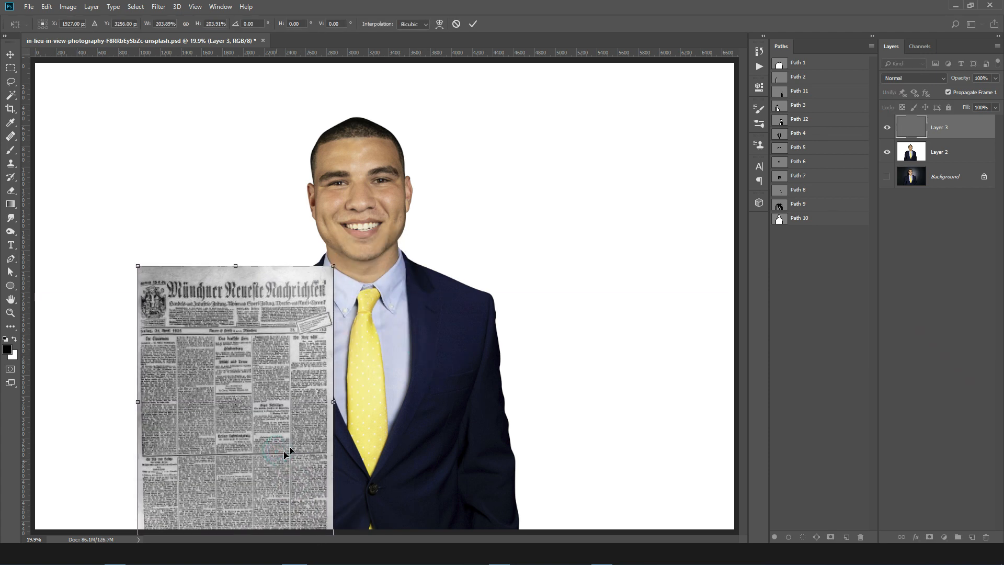
left_click_drag(333, 266, 378, 241)
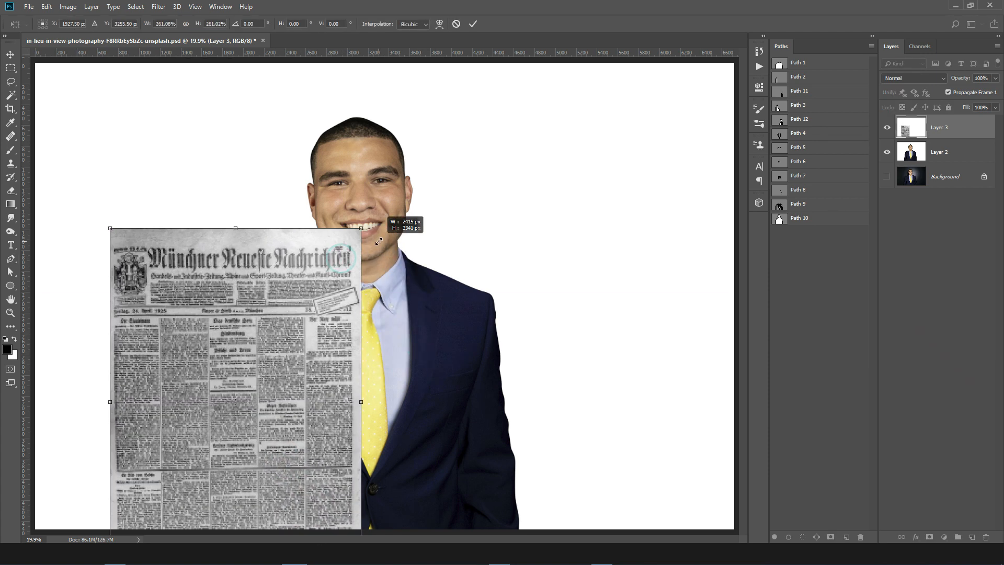
left_click_drag(302, 370, 302, 338)
key("Return")
Step: Rotate the newspaper counter-clockwise so that it runs along the left sleeve in the picture
key("ctrl+t")
left_click_drag(492, 418, 503, 329)
key("Return")
key("p")
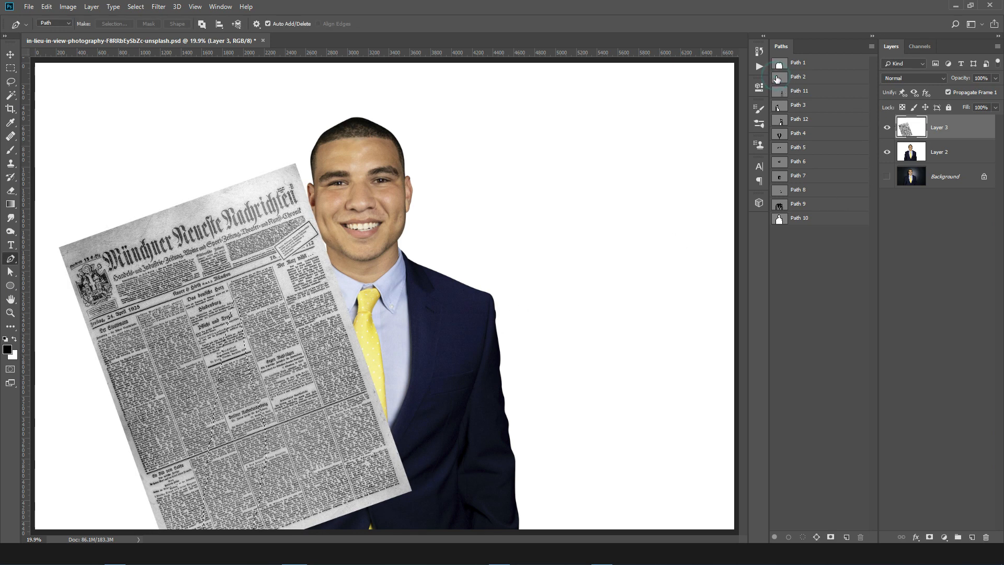
key("ctrl+d")
Step: Duplicate the newspaper layer, flip the copy horizontally, and move it about 2382 px right over the opposite sleeve
key("ctrl+j")
key("ctrl+t")
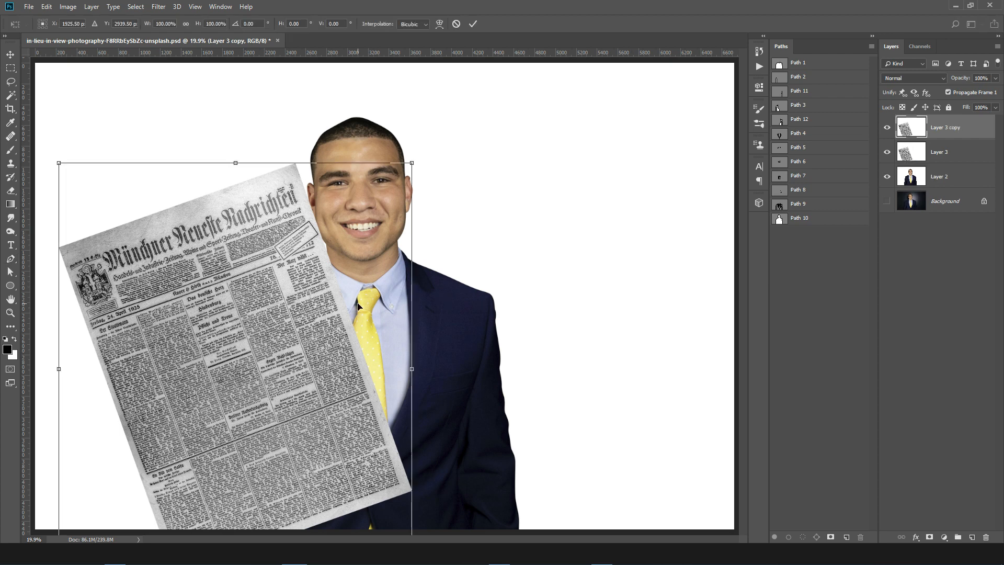
right_click(302, 307)
left_click(368, 436)
left_click_drag(314, 450, 556, 461)
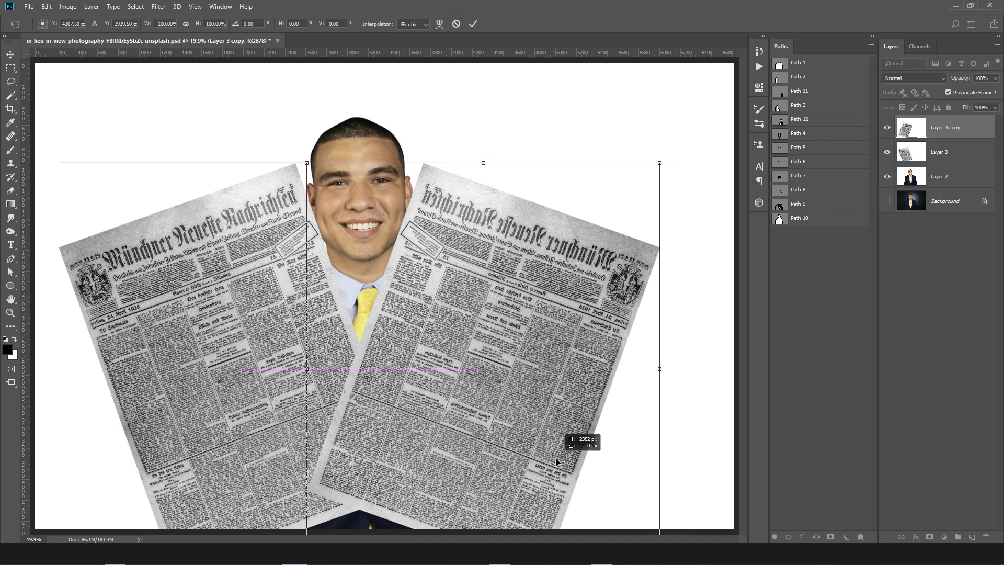
key("p")
Step: Hide Layer 3 copy and mask Layer 3 to the left sleeve using a feathered selection from Path 2
left_click(885, 128)
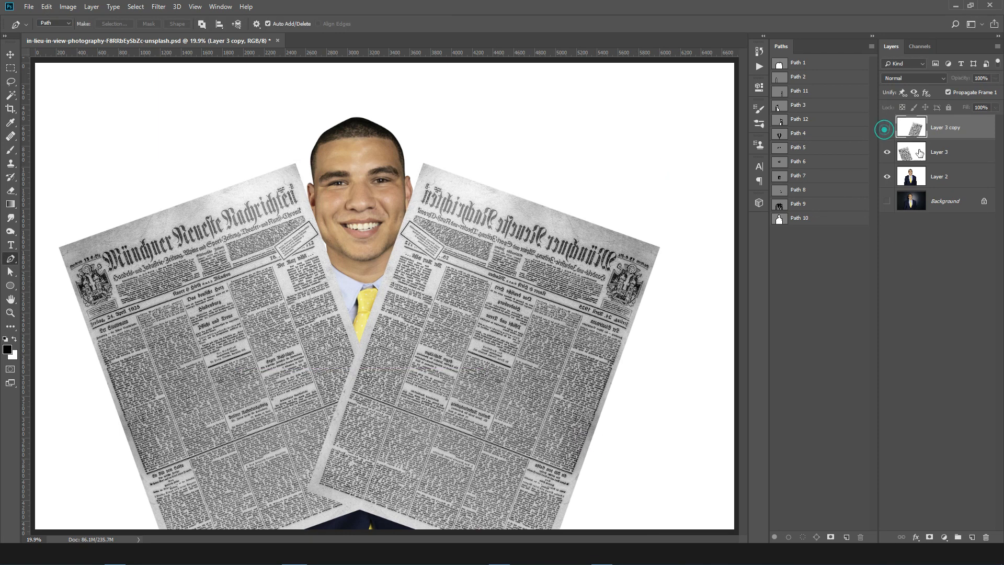
left_click(919, 153)
left_click(781, 80, "ctrl")
key("shift+F6")
key("Return")
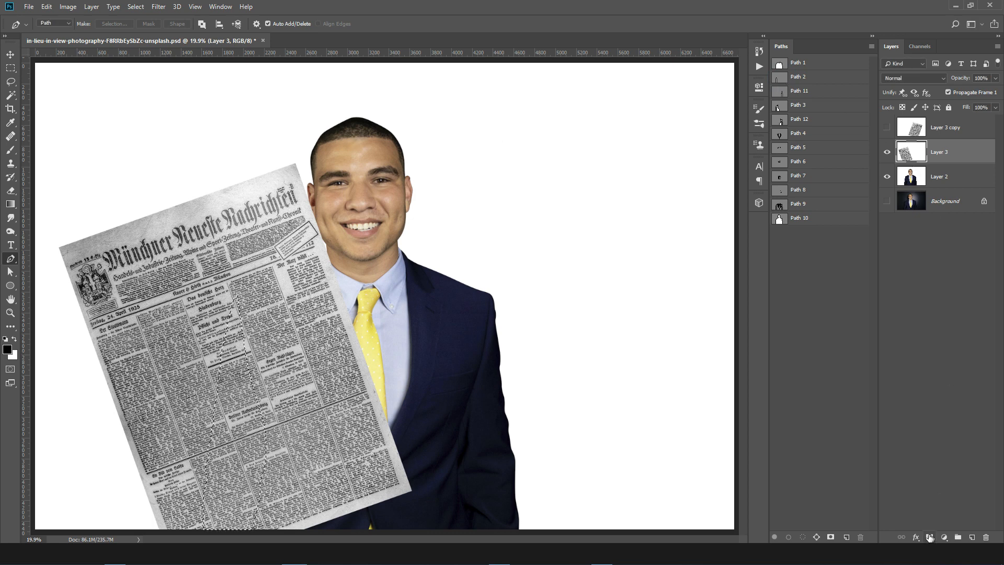
left_click(929, 538)
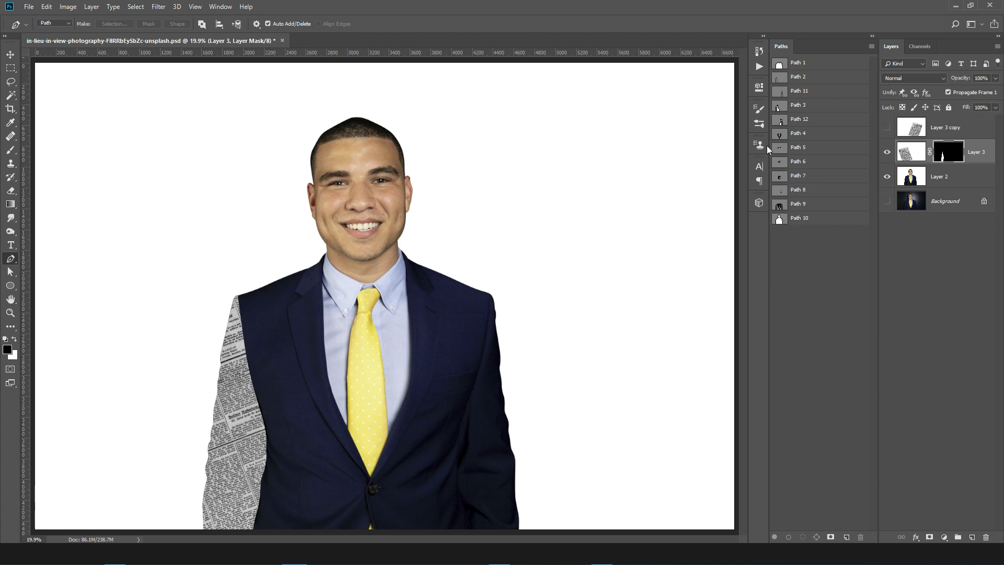
Step: Show Layer 3 copy and mask it to the right sleeve using a feathered selection from Path 11
left_click(787, 92, "ctrl")
key("shift+F6")
key("Return")
left_click(888, 127)
left_click(946, 128)
left_click(930, 538)
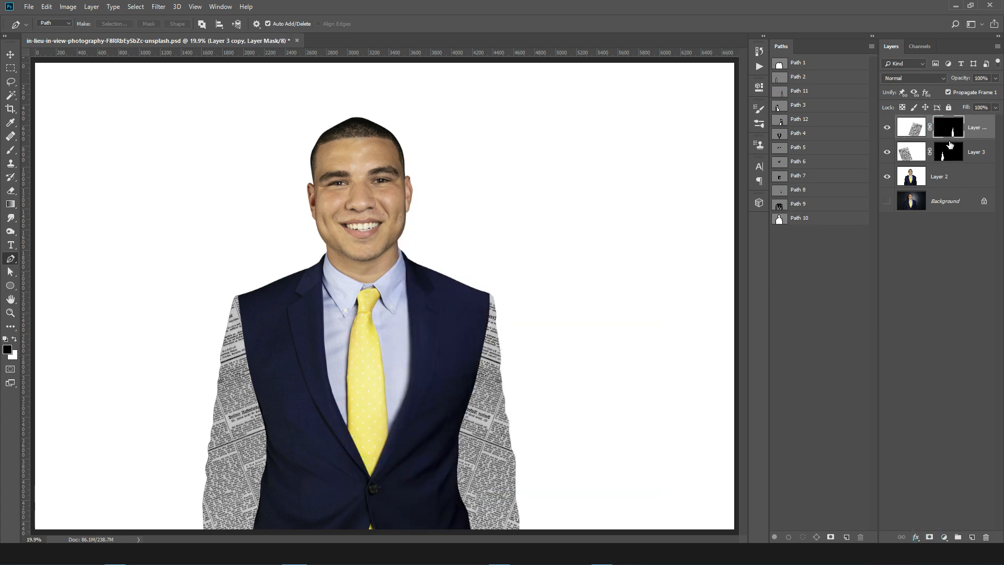
Step: Set the blend mode of both masked sleeve newspaper layers, Layer 3 copy and Layer 3, to Color Dodge
left_click(909, 79)
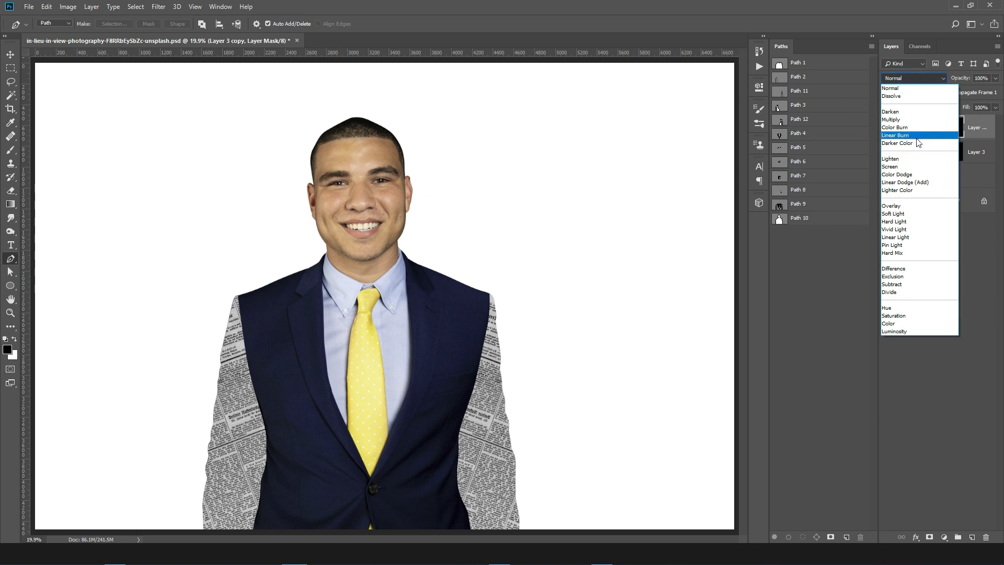
left_click(915, 137)
left_click(911, 78)
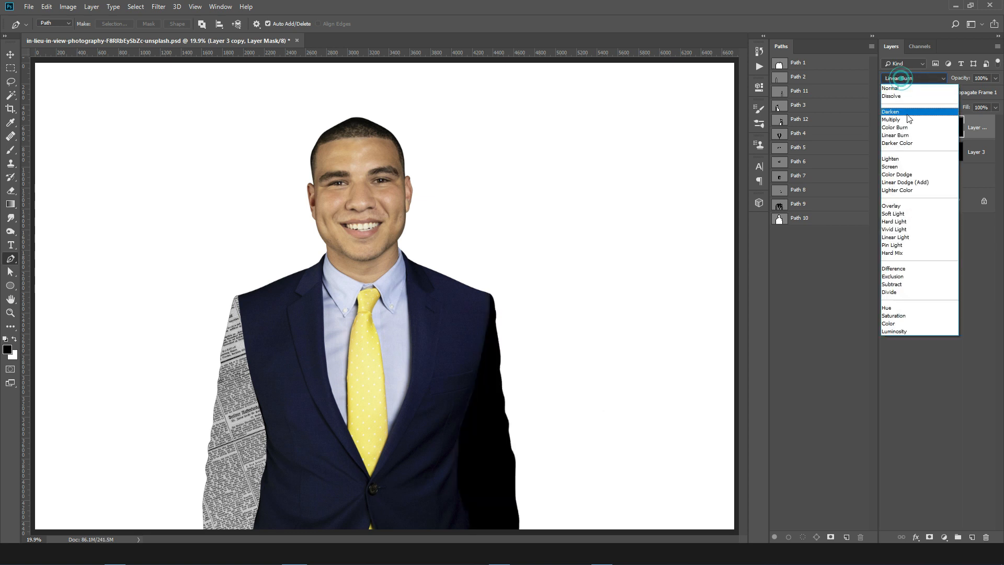
left_click(909, 174)
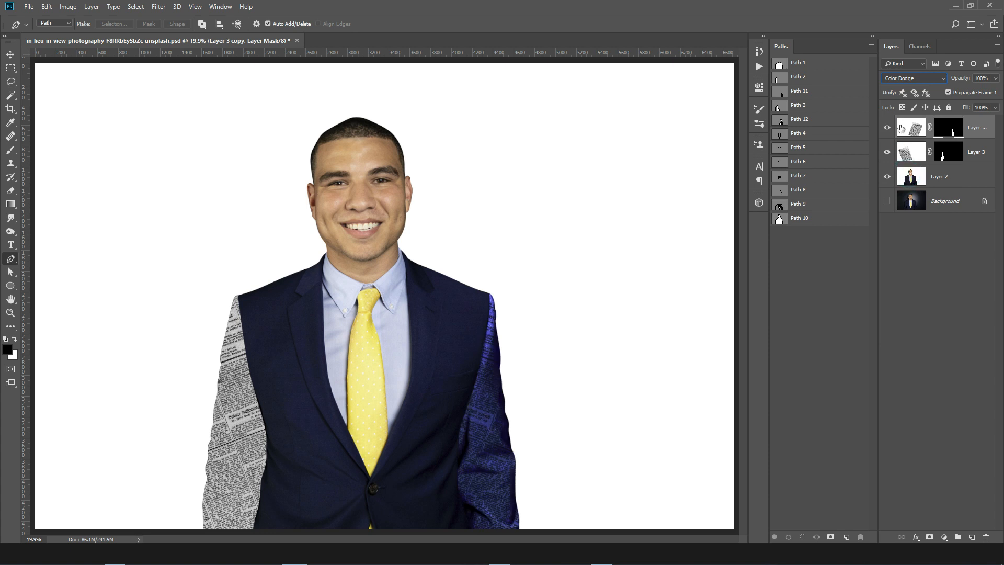
left_click(966, 152)
left_click(913, 78)
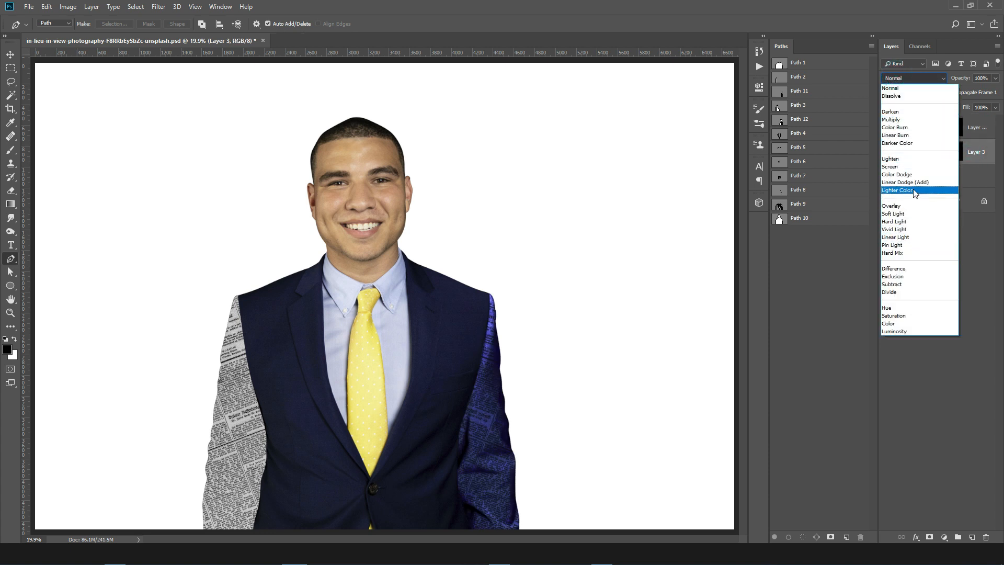
left_click(913, 175)
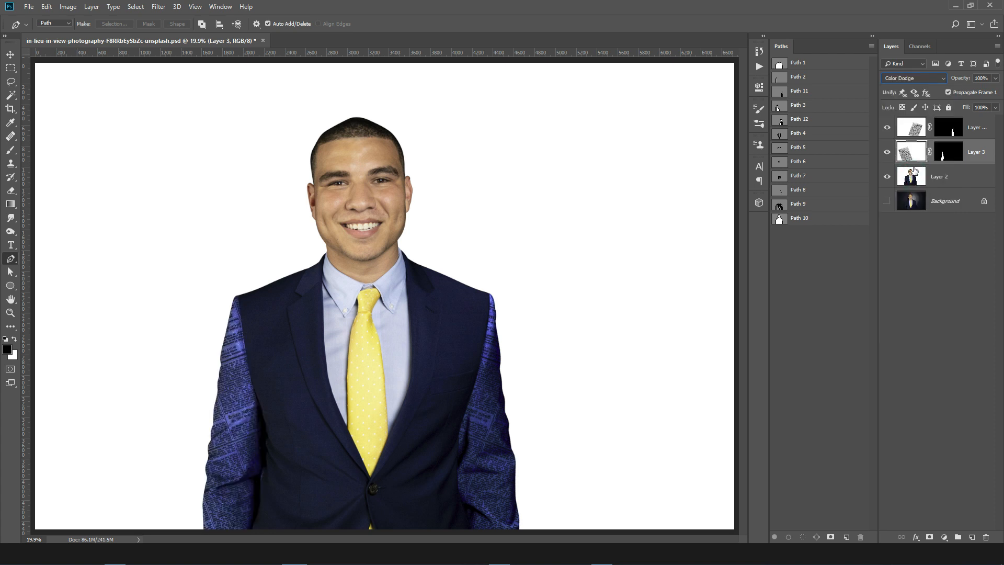
Step: Paste the newspaper above the sleeve layers, place it over the jacket's left front, and duplicate it with the copy hidden
left_click(971, 131)
key("ctrl+v")
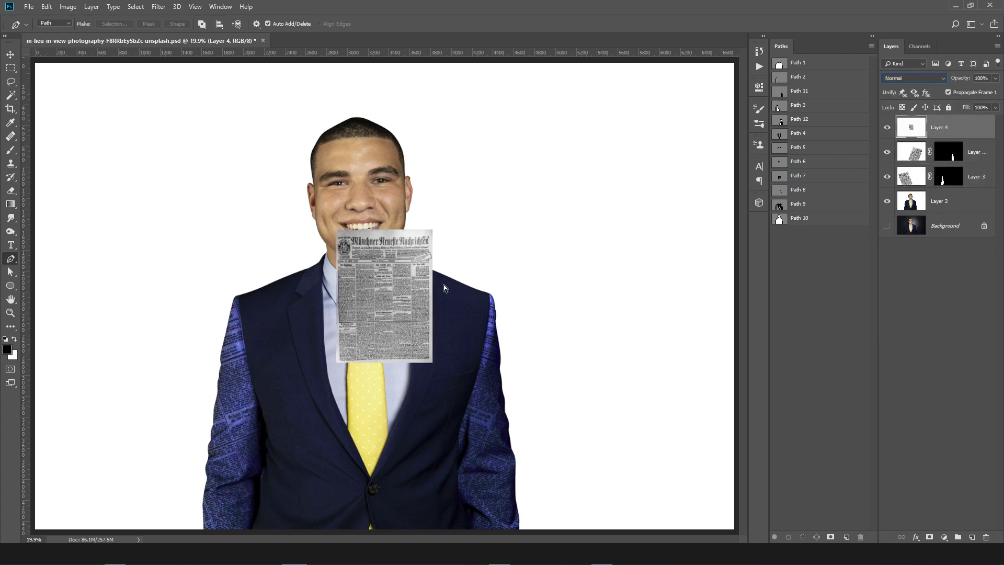
left_click_drag(405, 294, 329, 406)
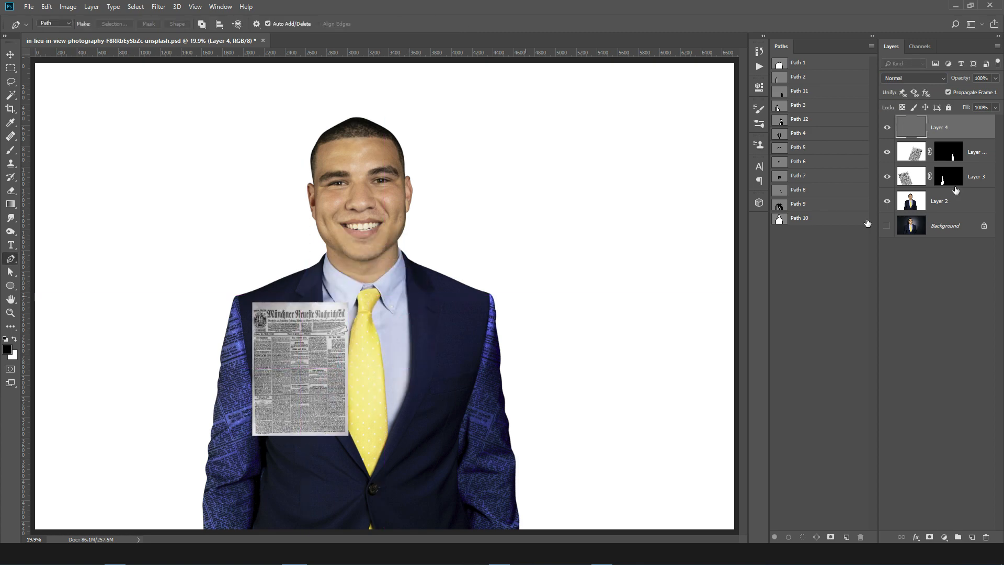
key("ctrl+j")
left_click(888, 127)
left_click(953, 150)
Step: Enlarge the newspaper on Layer 4 and position it to cover the jacket's left front in the picture
key("ctrl+t")
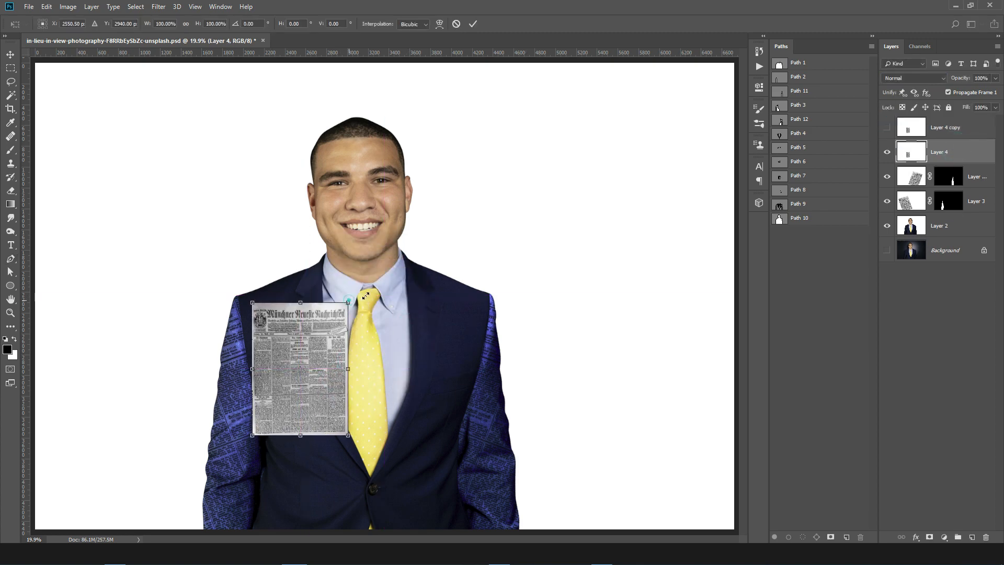
left_click_drag(366, 296, 439, 195)
left_click_drag(344, 397, 337, 403)
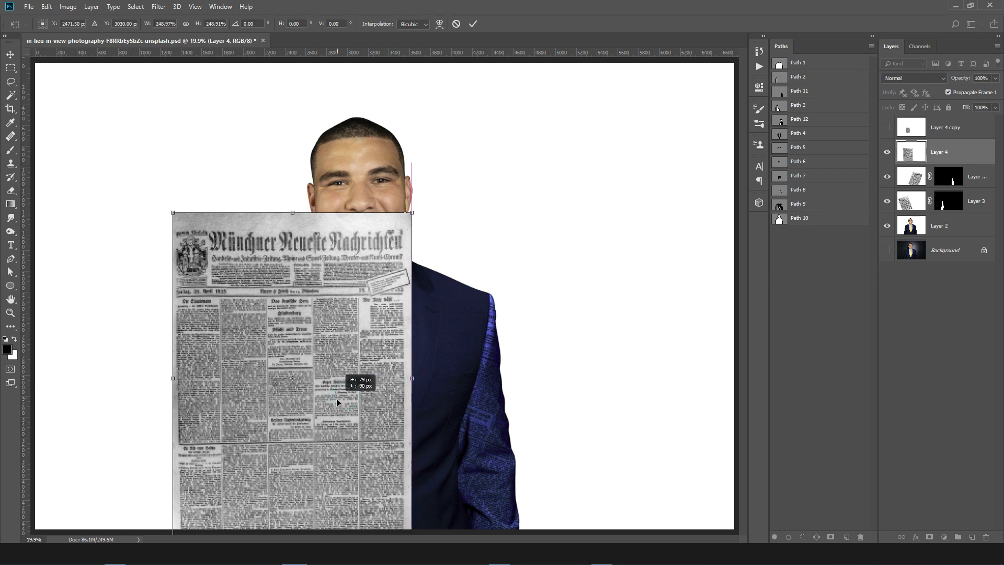
left_click_drag(412, 213, 417, 208)
left_click_drag(356, 388, 335, 392)
key("Return")
key("p")
left_click(784, 107, "ctrl")
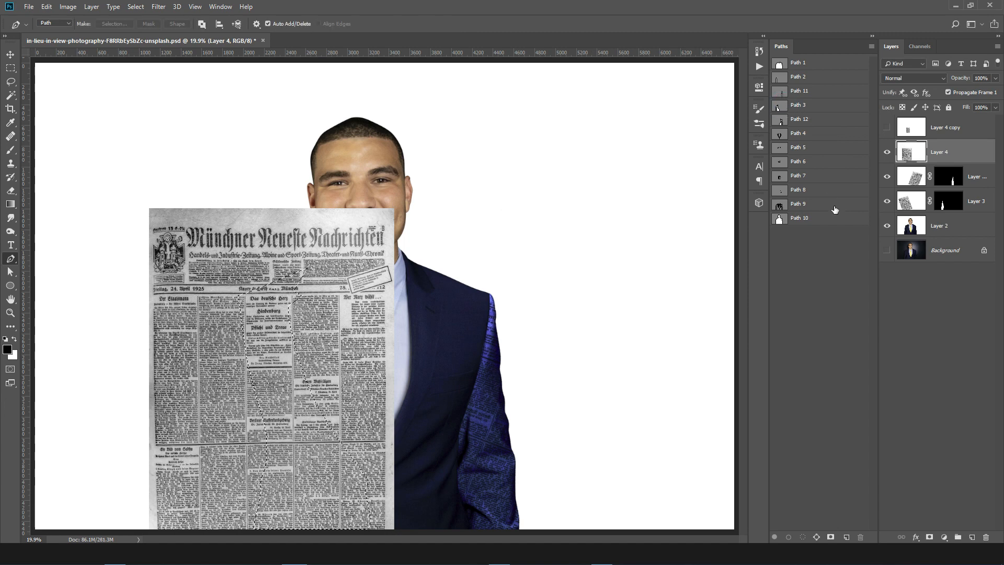
key("ctrl+d")
Step: Flip the newspaper on Layer 4 vertically and move it down about 367 px over the jacket front
key("ctrl+t")
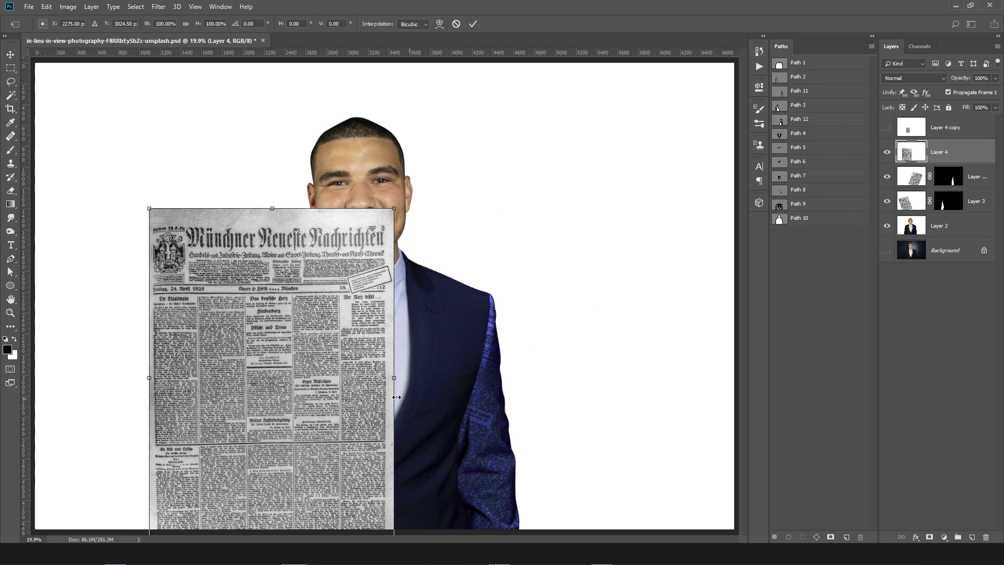
right_click(367, 397)
left_click(366, 471)
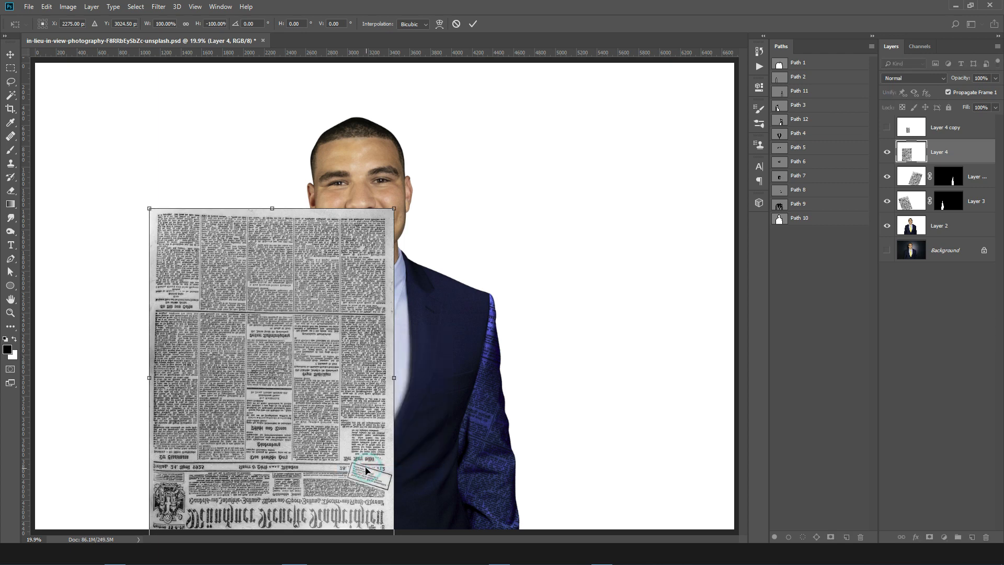
left_click_drag(344, 409, 343, 447)
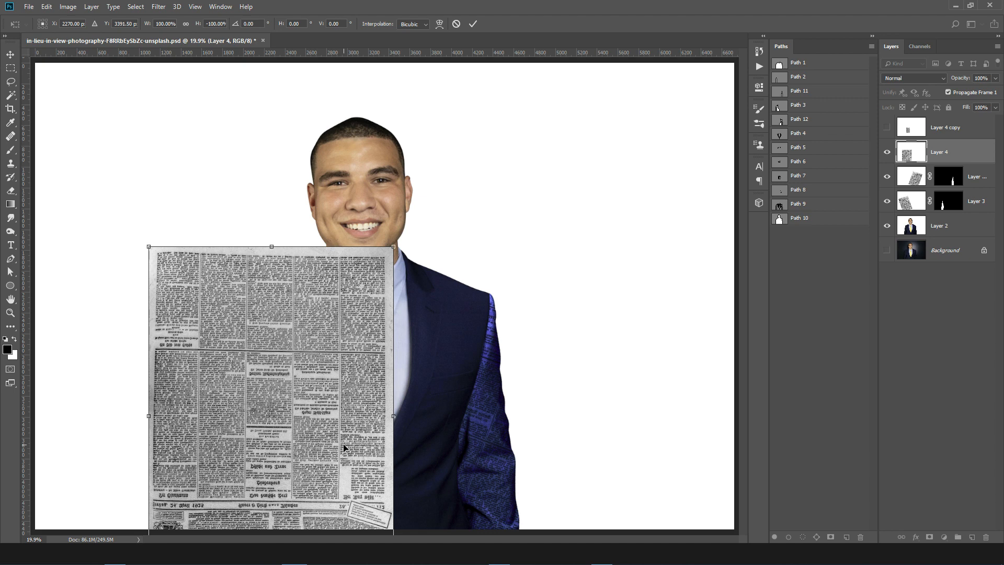
key("Return")
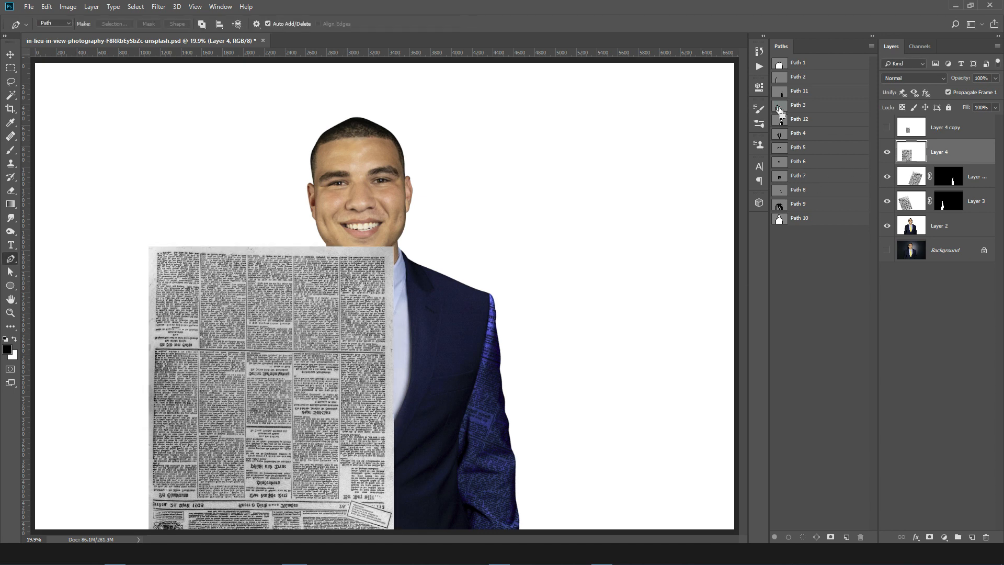
Step: Flip the newspaper on Layer 4 vertically so it is upright and move it up until it reaches past the shoulder
key("ctrl+t")
right_click(344, 291)
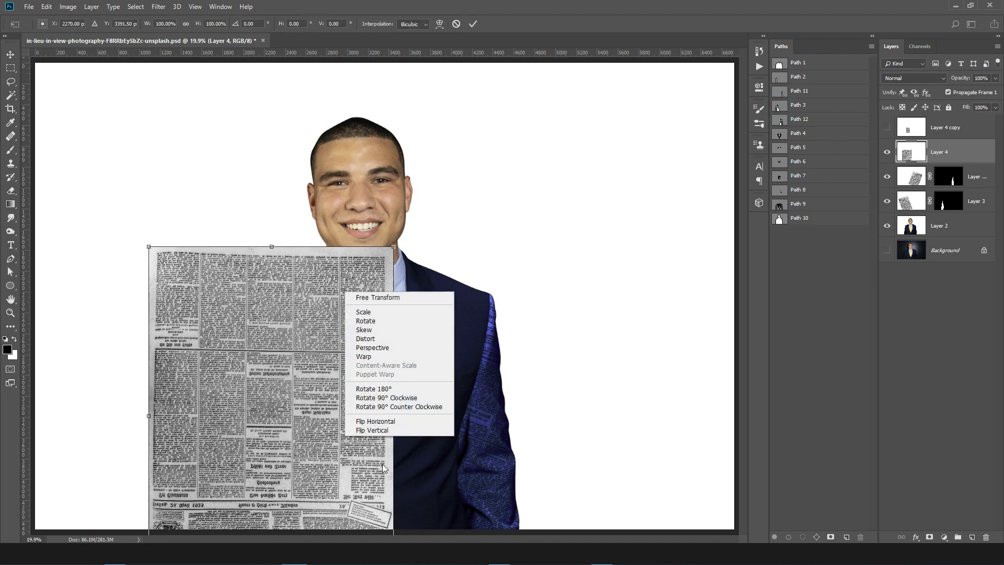
left_click(385, 432)
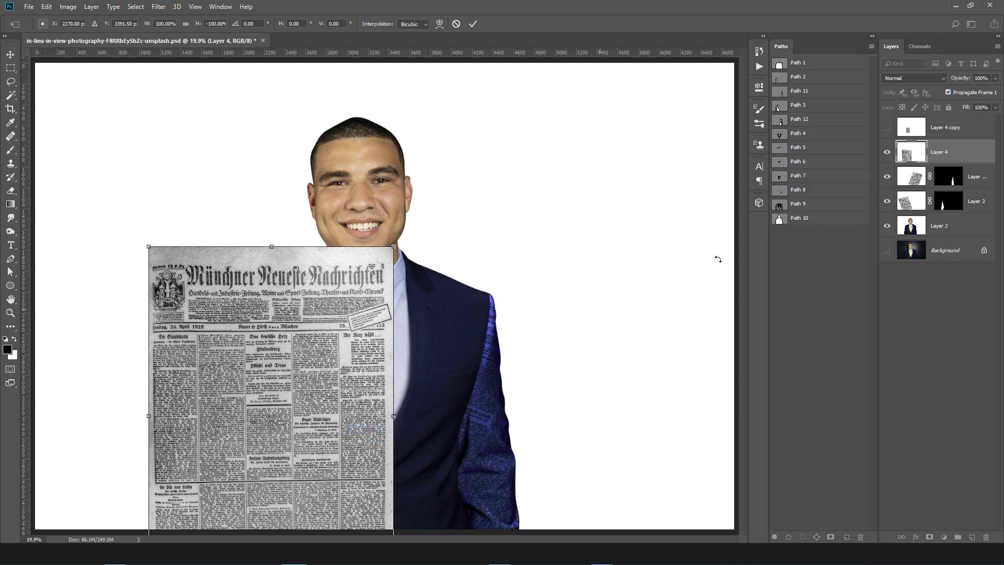
left_click_drag(314, 306, 310, 258)
key("Return")
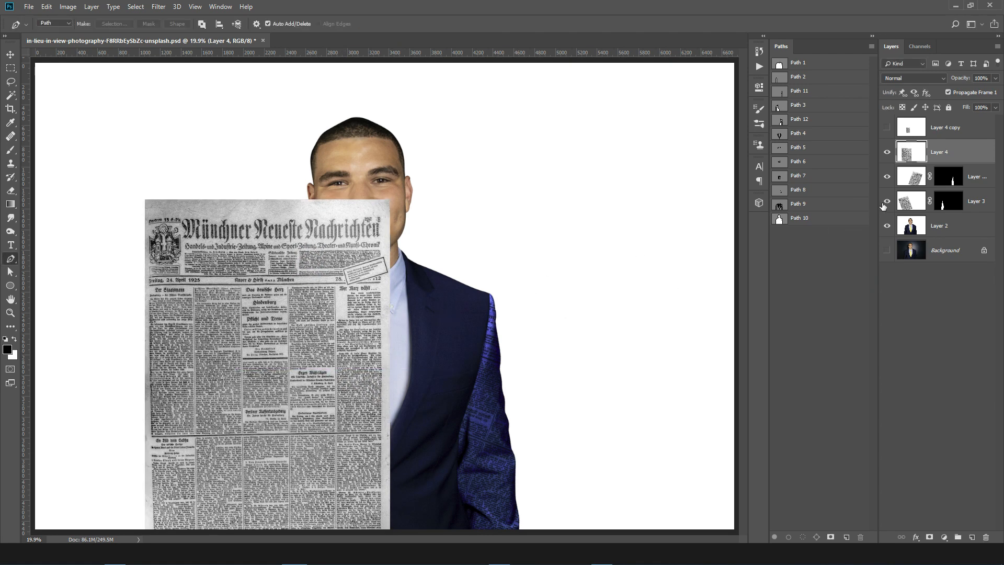
Step: Duplicate Layer 4, flip the duplicate horizontally, and move it sideways over the other half of the jacket front
left_click_drag(924, 159, 972, 537)
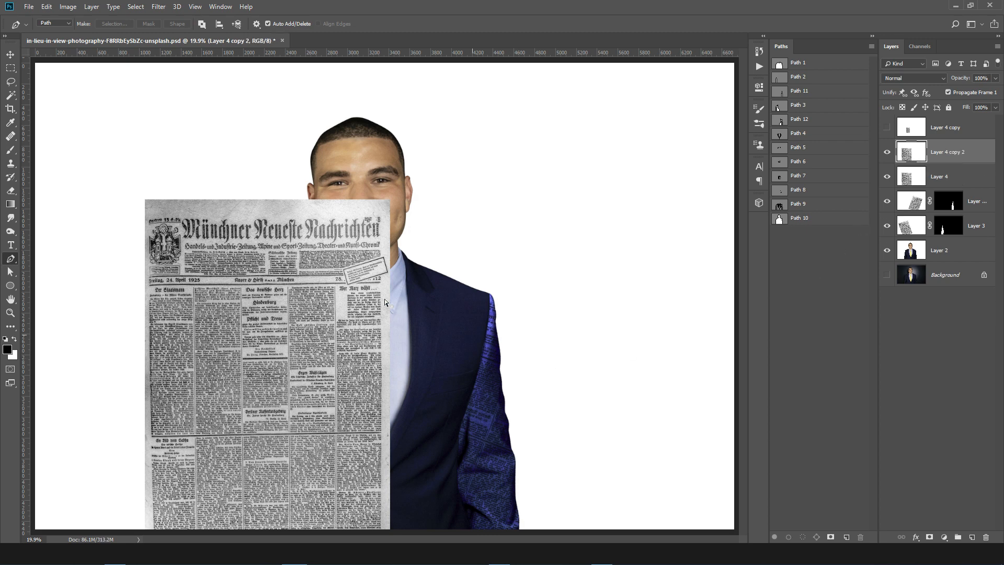
key("ctrl+t")
right_click(348, 285)
left_click(397, 410)
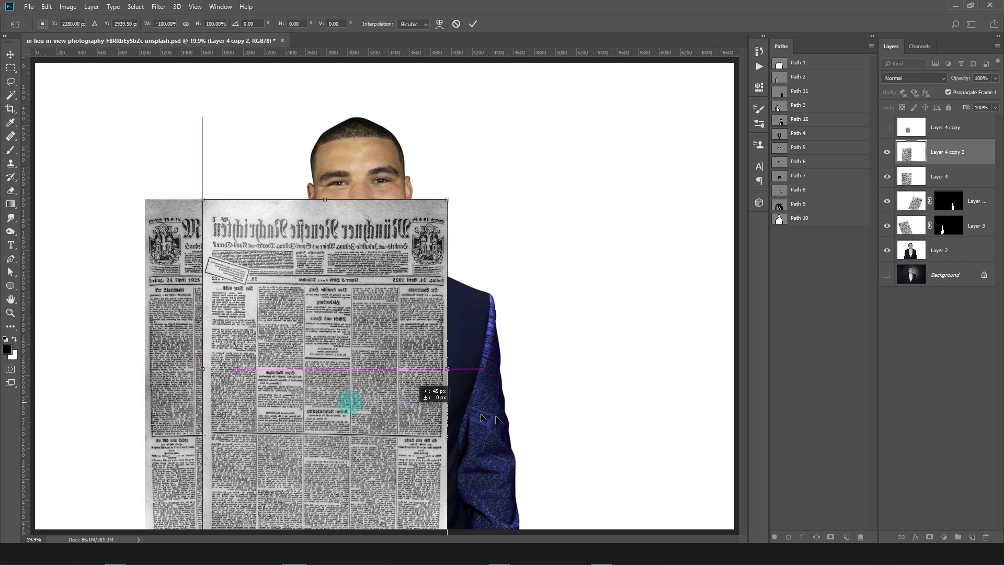
left_click_drag(353, 413, 500, 419)
key("Return")
key("p")
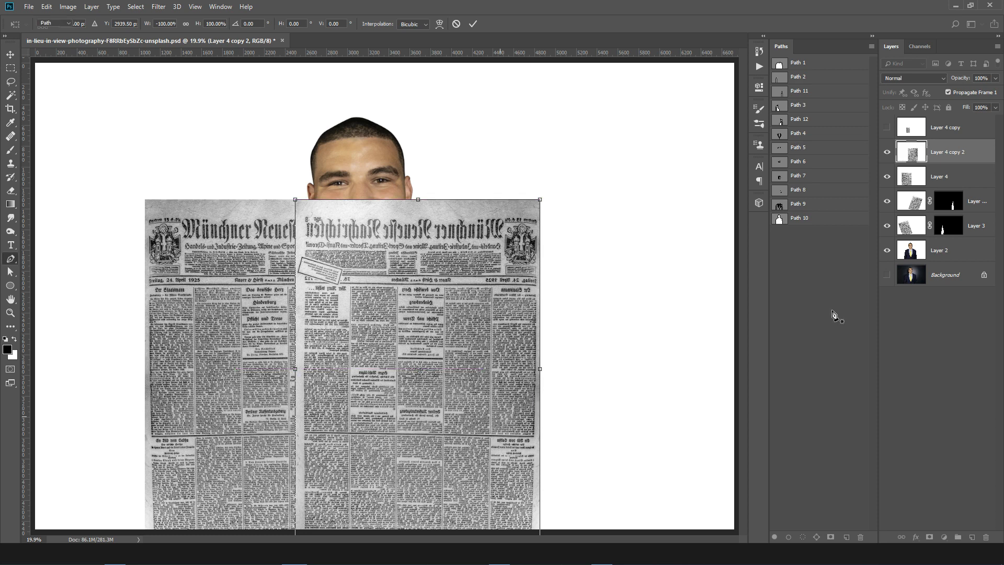
Step: Hide Layer 4 copy 2 and mask Layer 4 with a selection from Path 3, feathered by 0.4 pixels
left_click(887, 152)
left_click(941, 176)
left_click(816, 109)
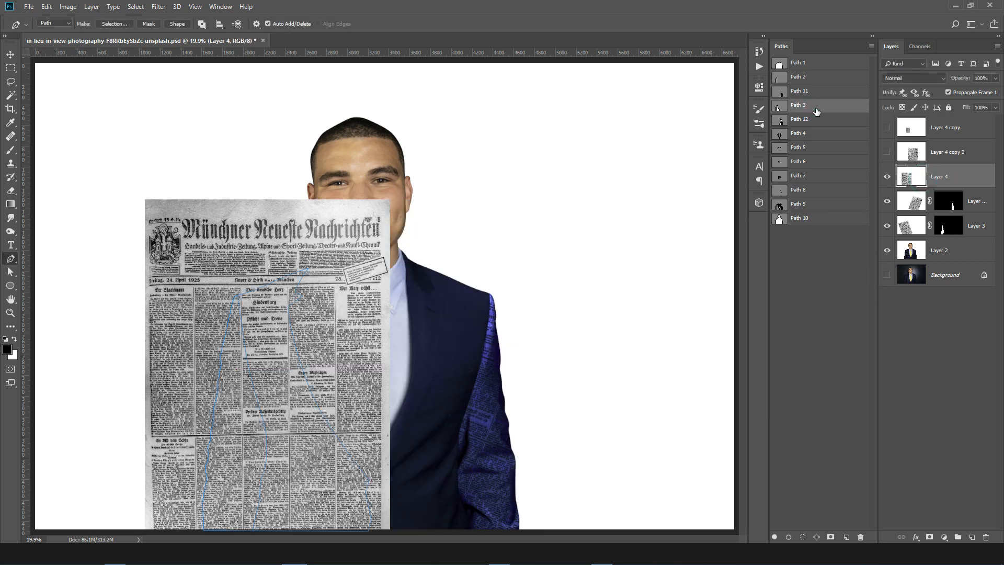
key("Escape")
left_click(777, 110)
left_click(788, 537, "alt")
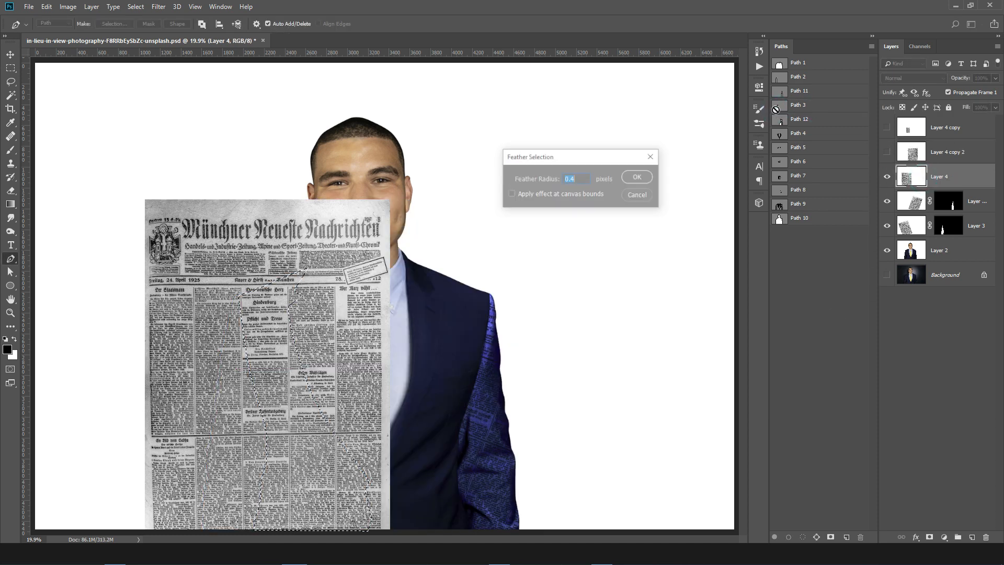
key("Return")
left_click(930, 538)
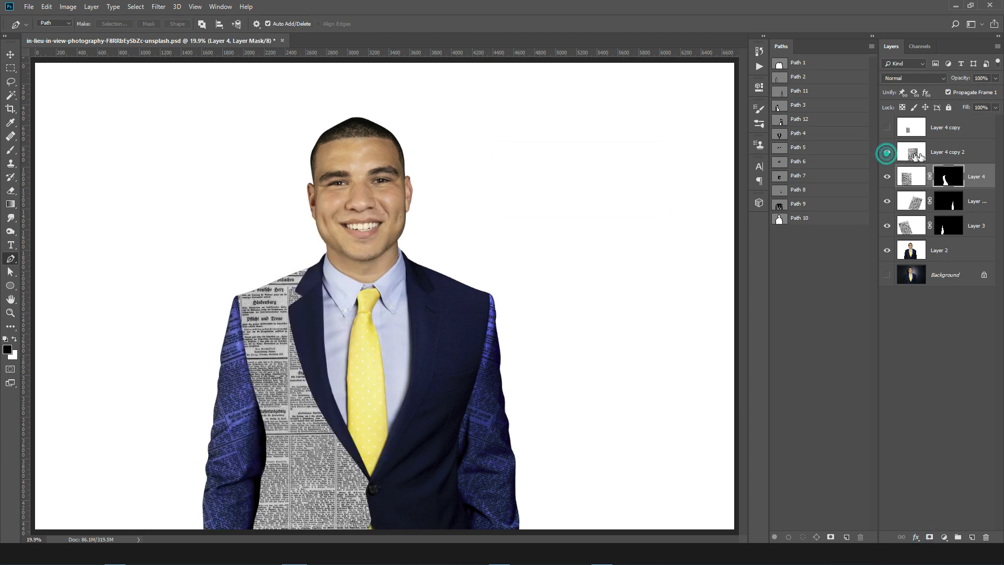
Step: Show Layer 4 copy 2 and mask it with a feathered selection made from Path 12
left_click(948, 151)
left_click(796, 121)
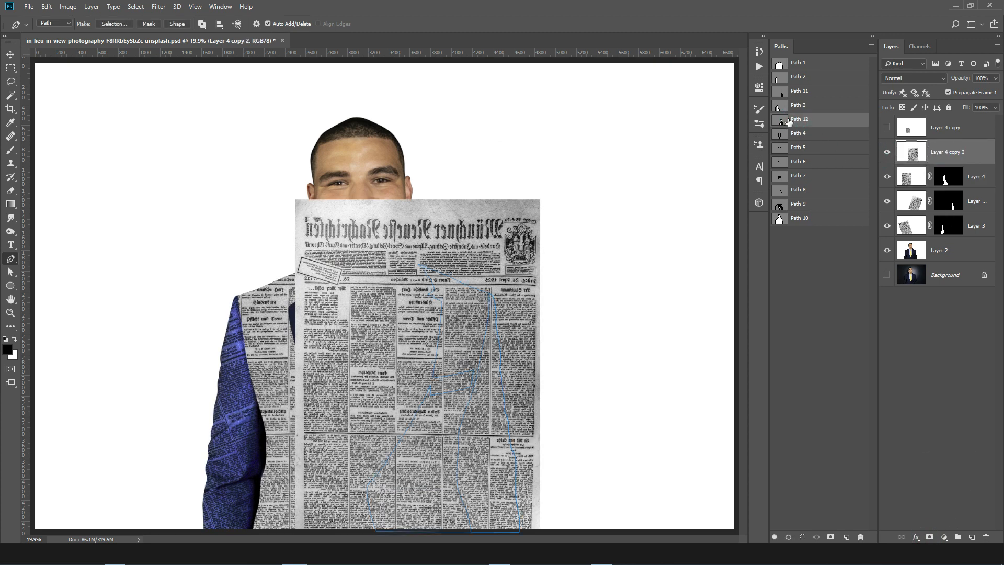
key("ctrl+Return")
key("shift+F6")
key("Return")
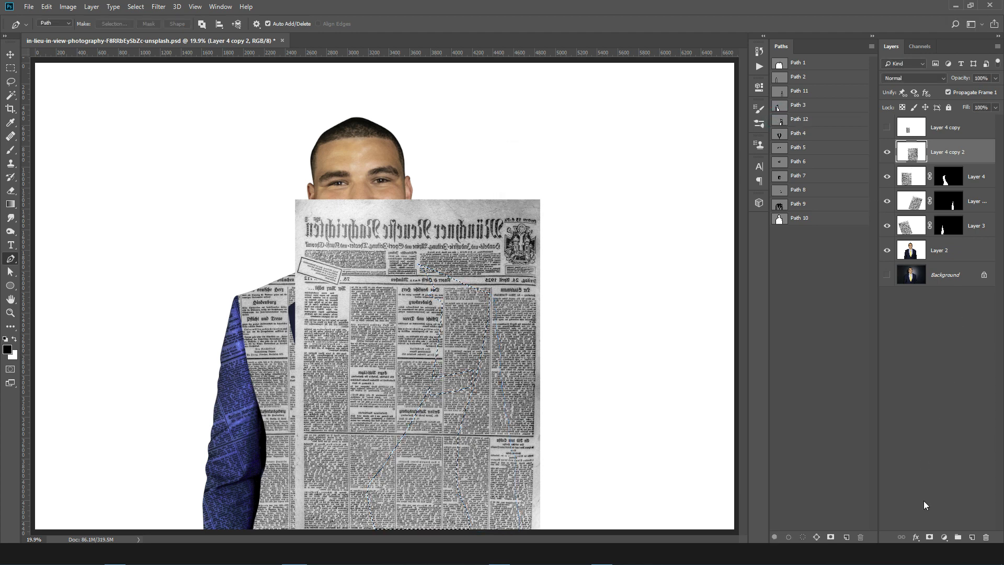
left_click(929, 537)
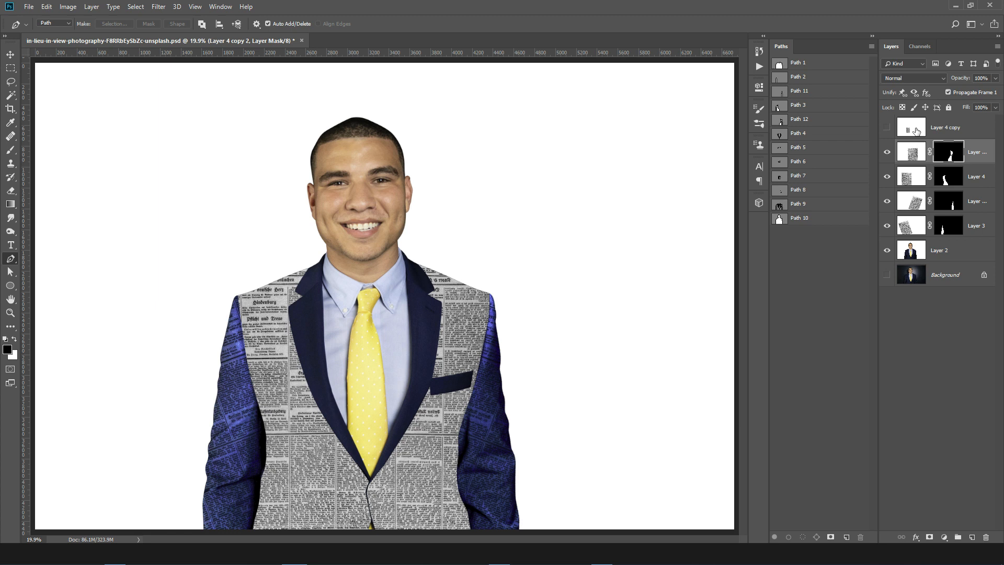
Step: Set the blend mode of both jacket front newspaper layers, Layer 4 copy 2 and Layer 4, to Color Dodge
left_click(913, 78)
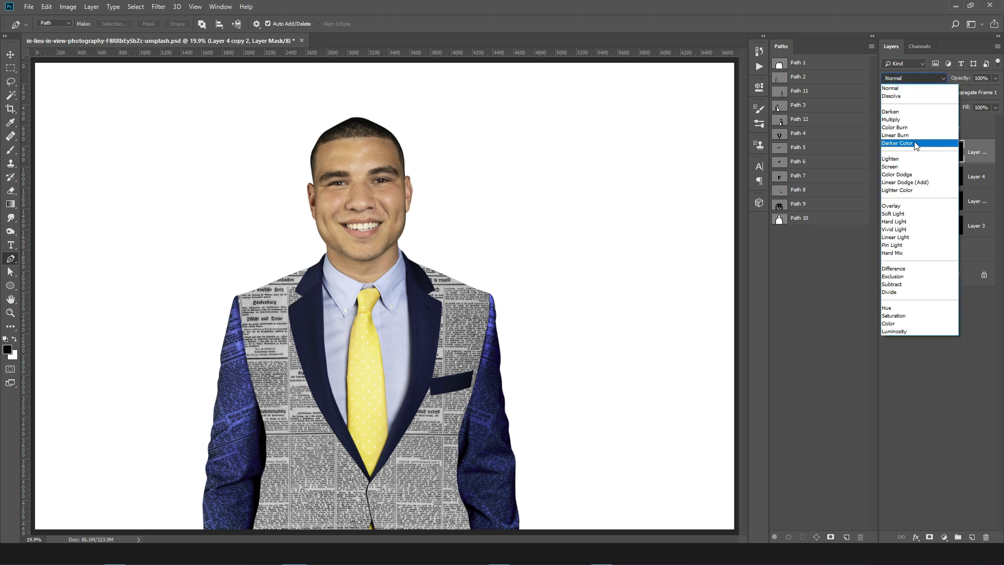
left_click(903, 175)
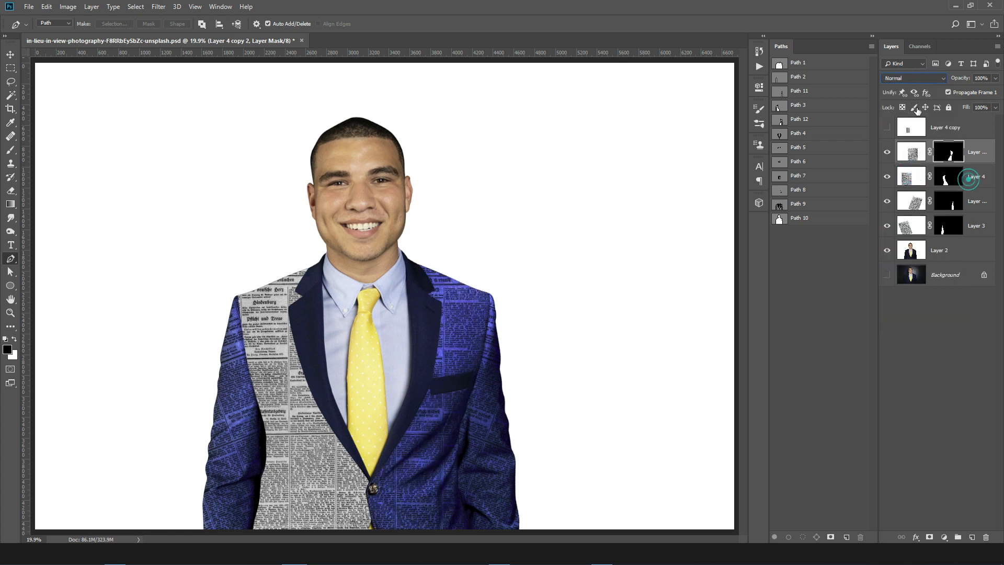
left_click(968, 179)
left_click(913, 78)
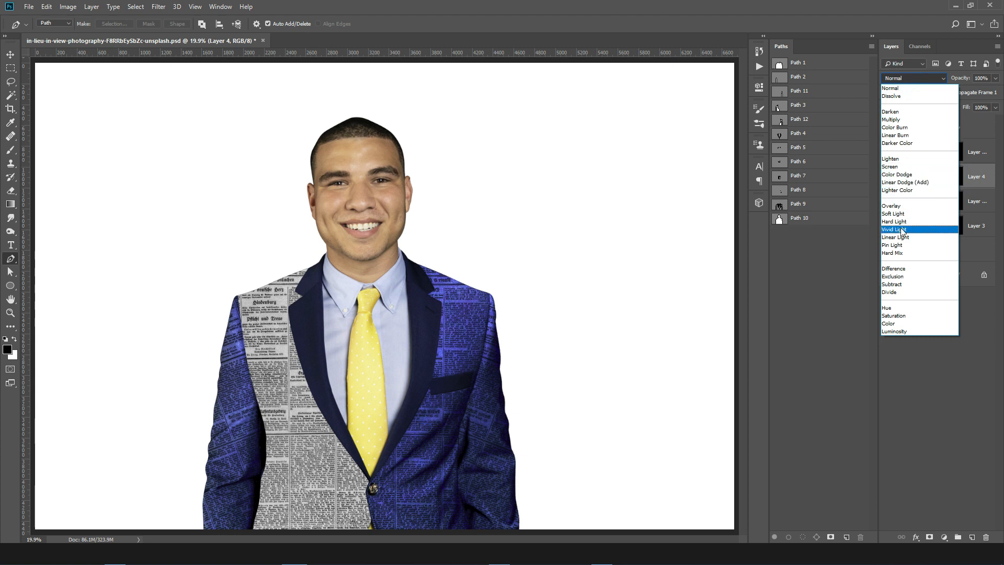
left_click(904, 175)
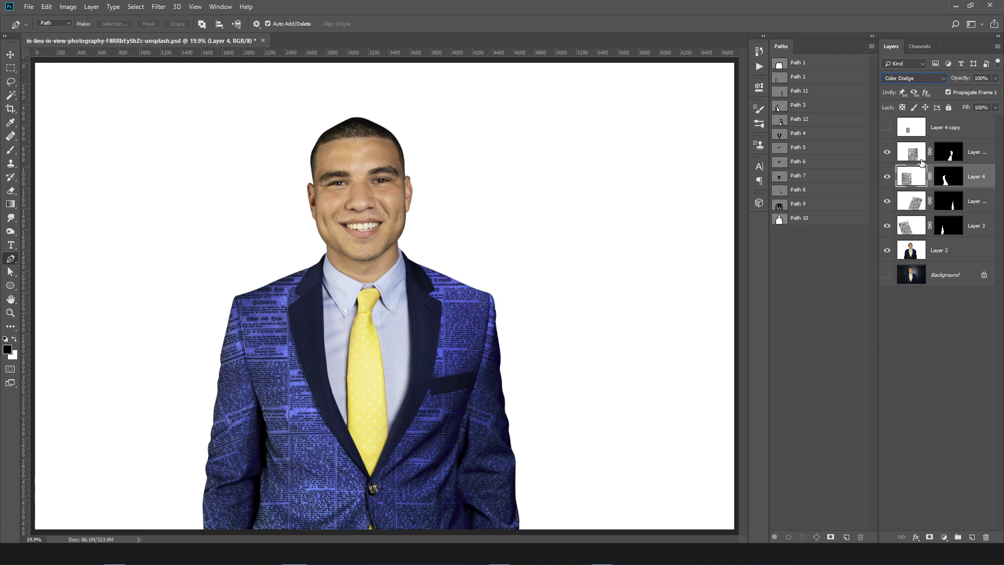
Step: Show Layer 4 copy, move its newspaper up toward the lapels, enlarge it to about 135%, and compare it with Path 4
left_click(918, 135)
left_click(887, 128)
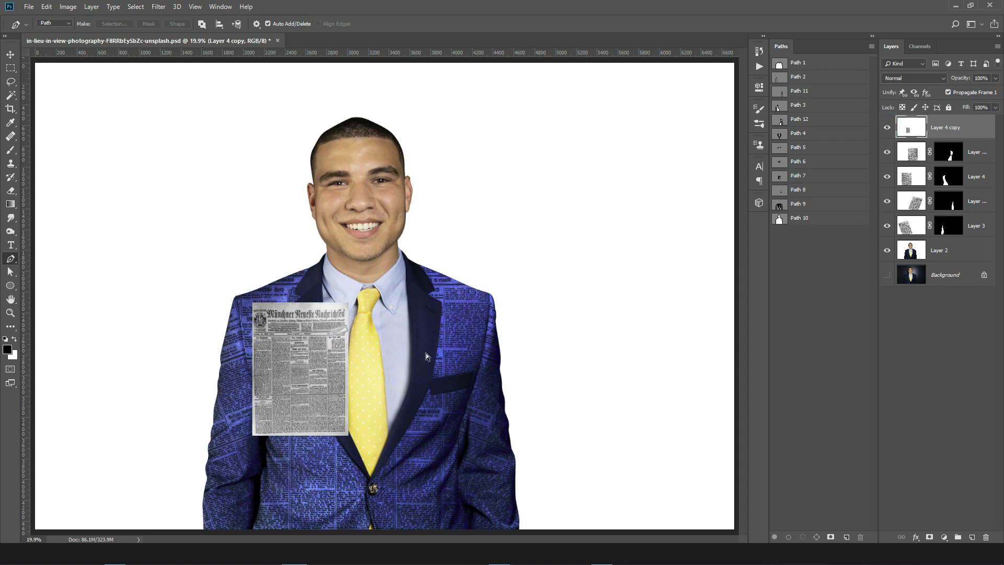
key("ctrl+t")
left_click_drag(349, 359, 356, 344)
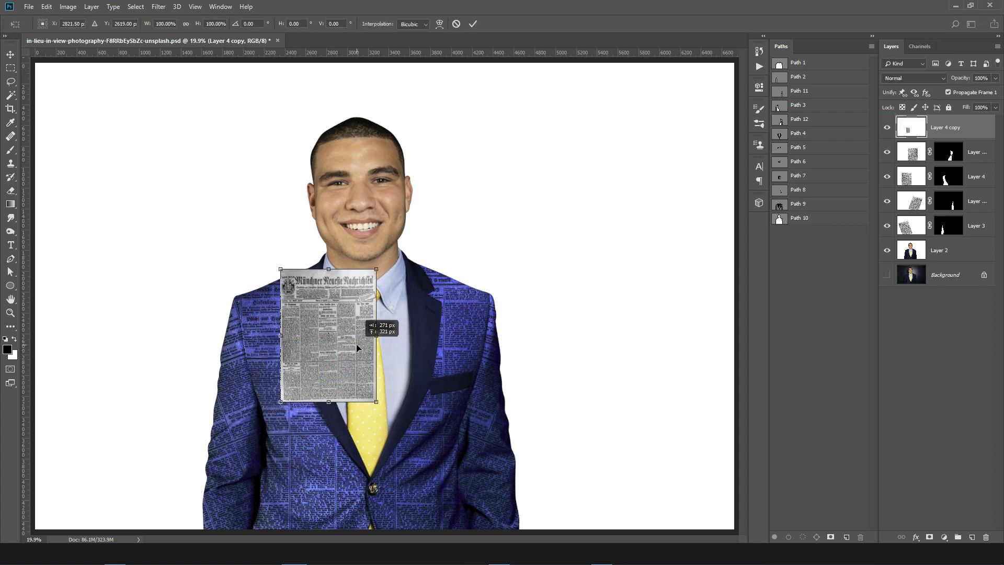
left_click_drag(371, 402, 396, 428)
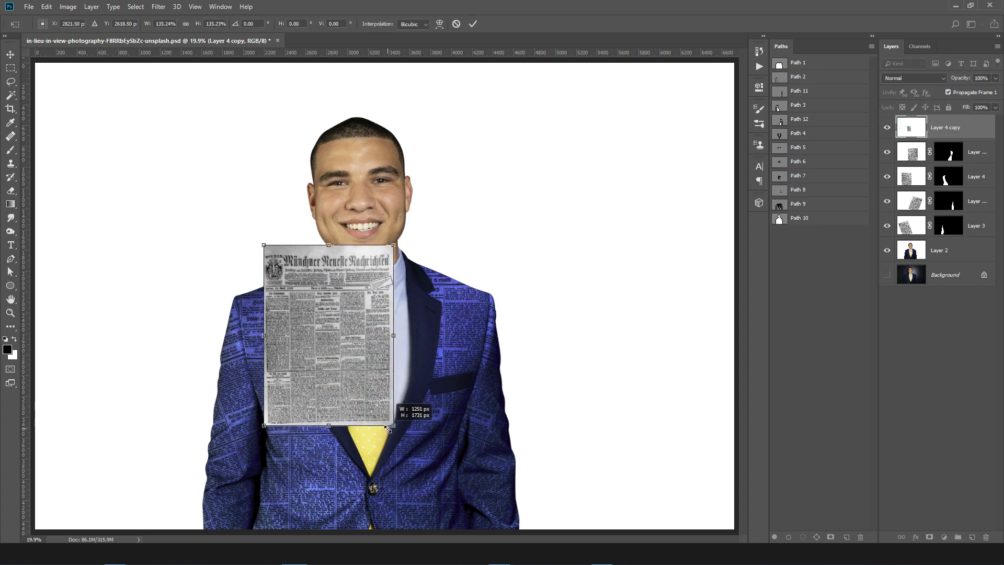
key("Return")
key("p")
left_click(783, 137)
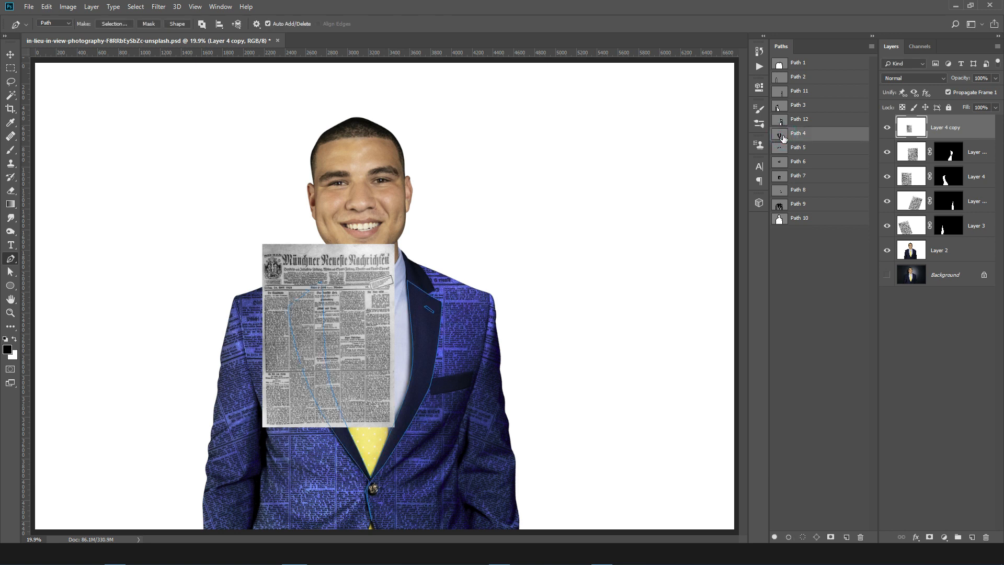
left_click(800, 305)
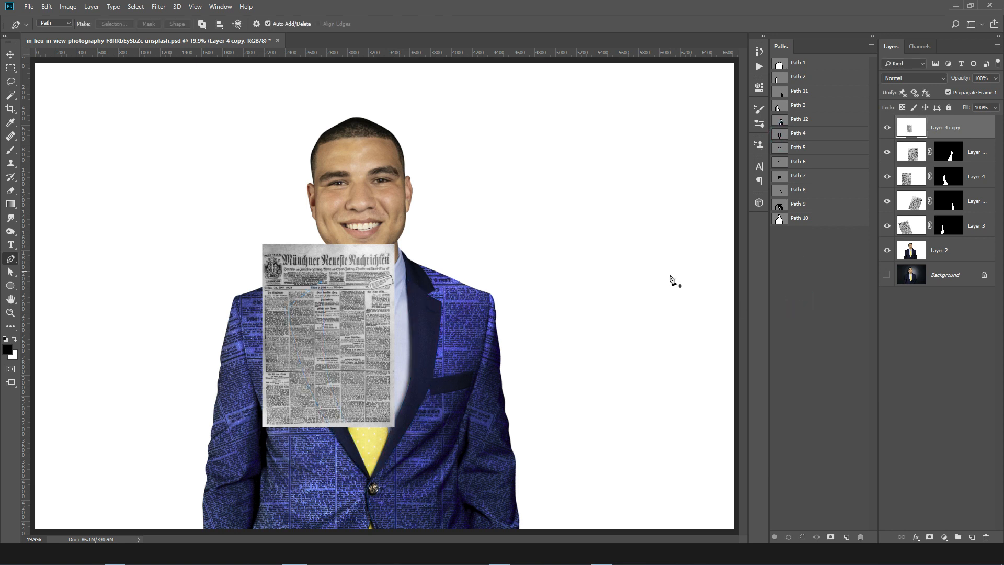
Step: Duplicate the Layer 4 copy newspaper and hide the duplicate
key("ctrl+t")
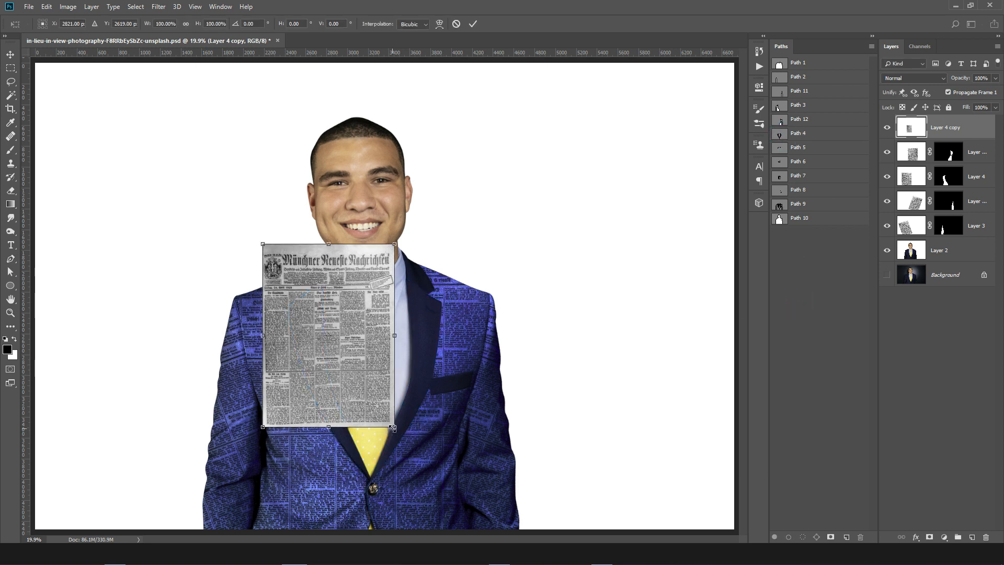
key("Escape")
key("ctrl+j")
left_click(887, 127)
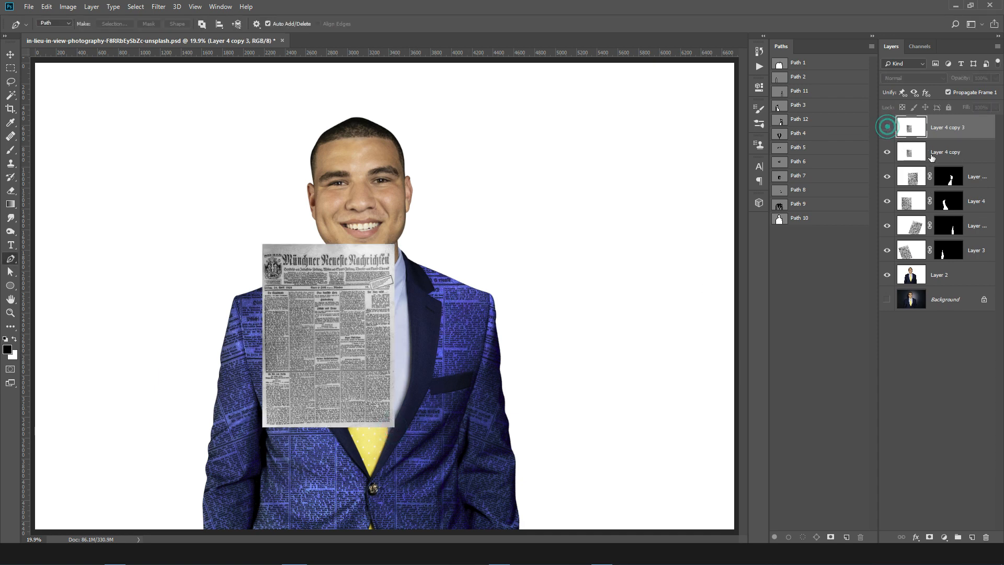
Step: Stretch the Layer 4 copy newspaper to about 140% width and 160% height and position it over both lapels
left_click(931, 153)
key("ctrl+t")
left_click_drag(395, 426, 408, 446)
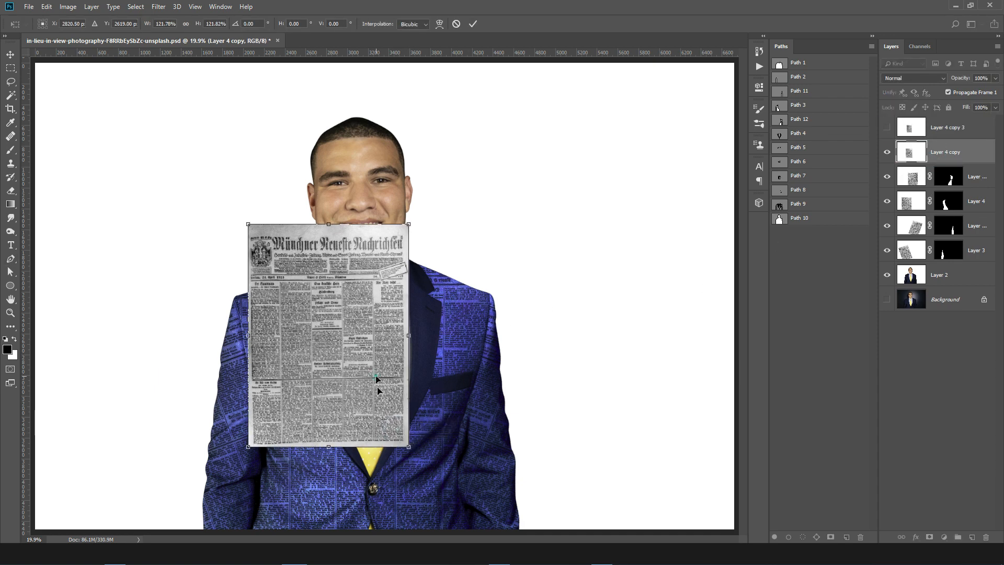
left_click_drag(397, 243, 425, 225)
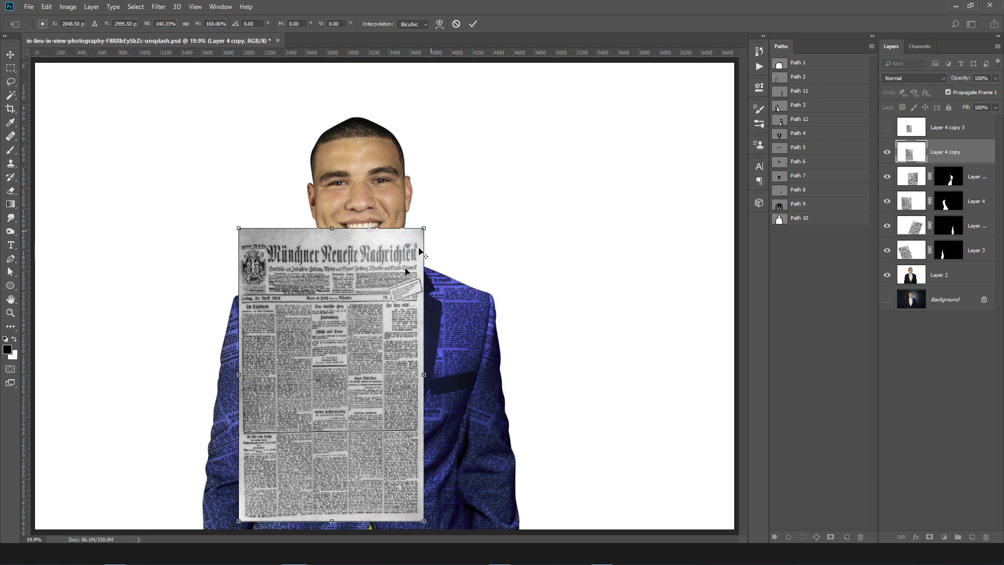
left_click_drag(372, 296, 402, 302)
key("p")
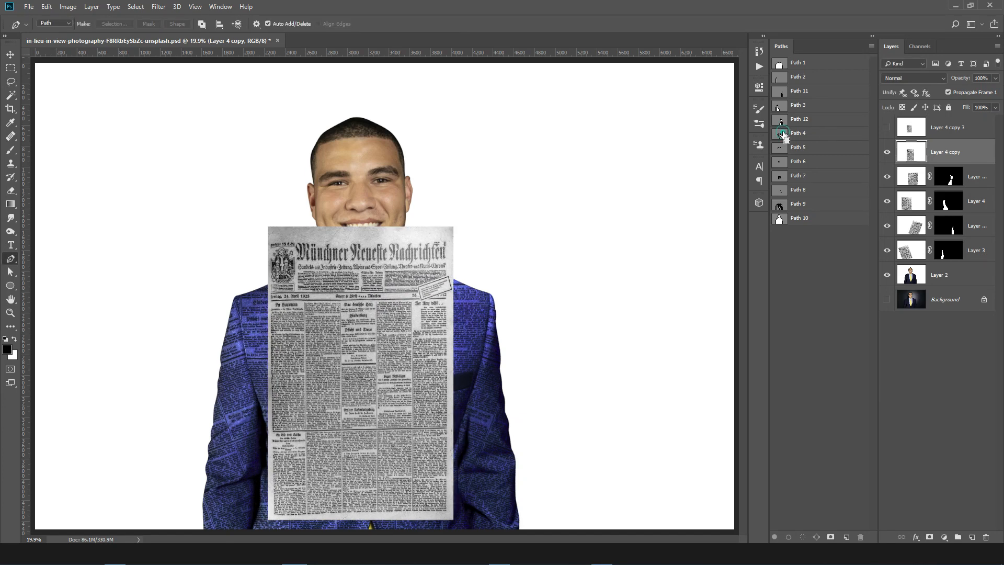
left_click(783, 135, "ctrl")
key("shift+F6")
key("Return")
key("ctrl+d")
Step: Move the Layer 4 copy newspaper up slightly and scale it to about 105% so it fully covers the lapels
key("ctrl+t")
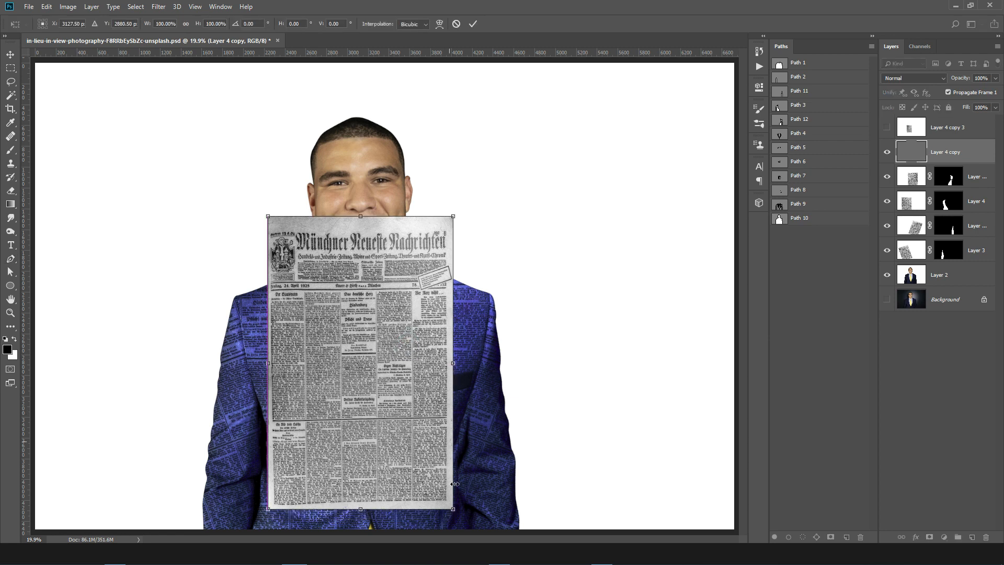
mouse_move(455, 484)
left_mouse_down()
mouse_move(486, 494)
mouse_move(461, 487)
left_mouse_up()
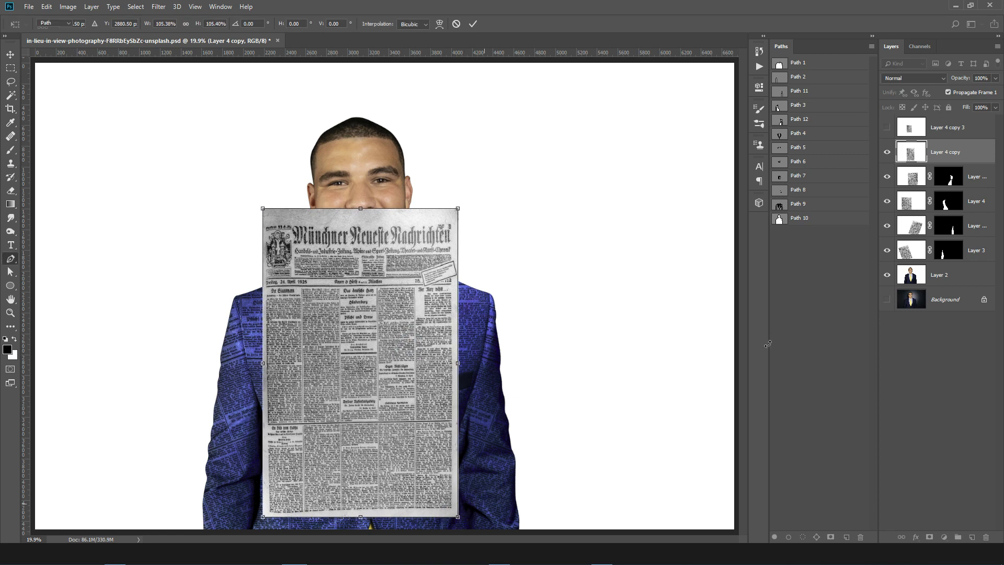
key("Return")
Step: Mask Layer 4 copy to the lapels using Path 4 and set its blend mode to Color Dodge
left_click(788, 150, "ctrl")
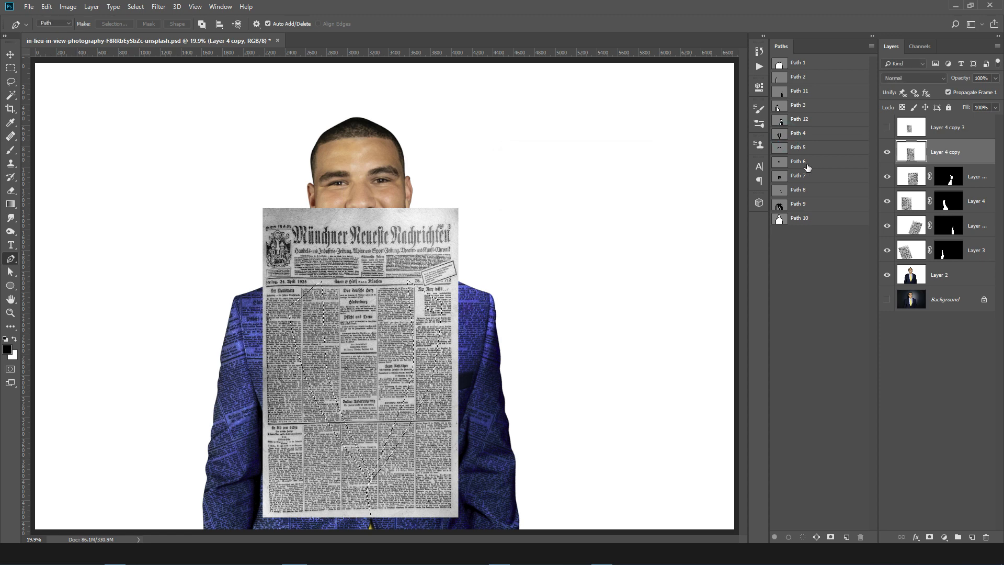
left_click(930, 538)
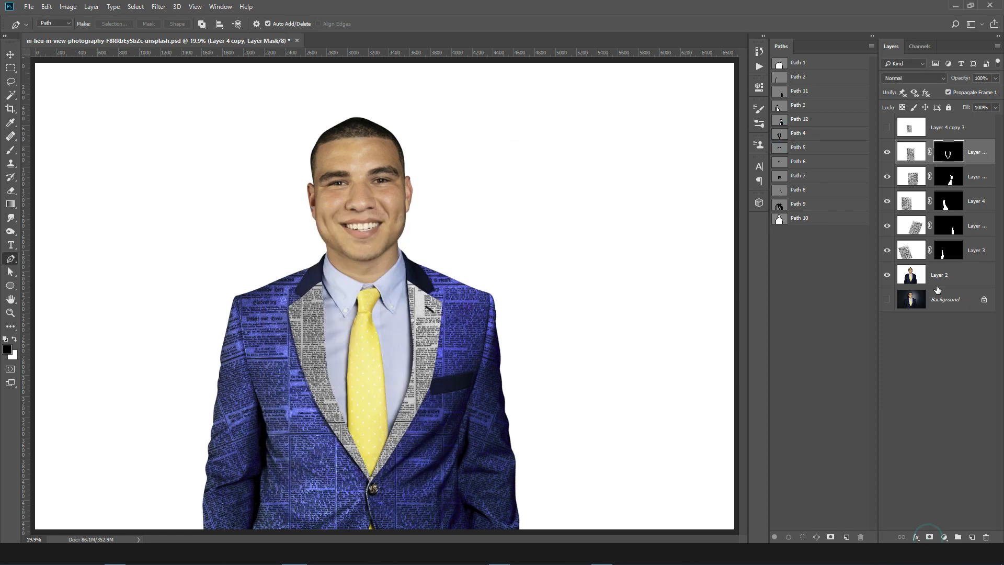
left_click(910, 78)
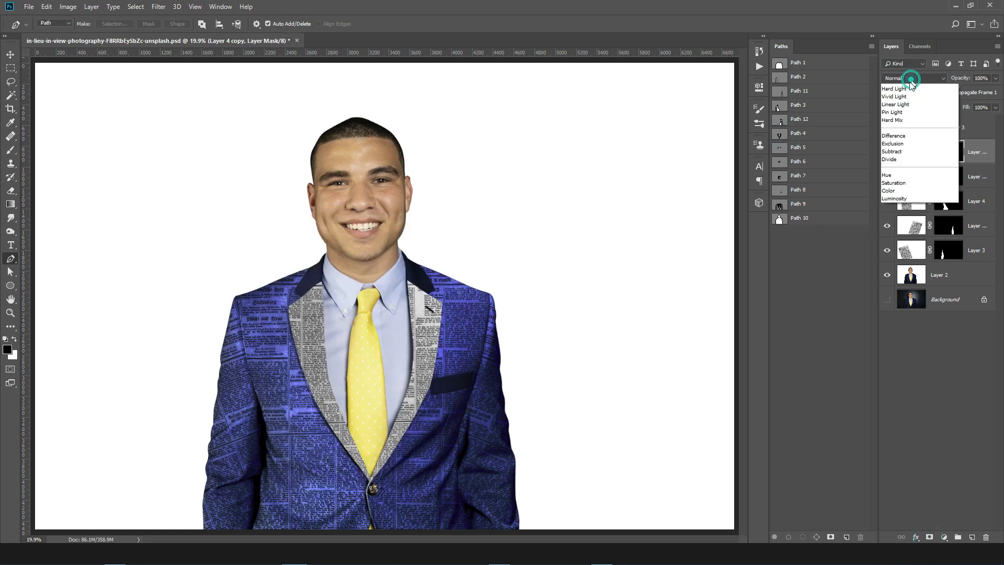
left_click(902, 176)
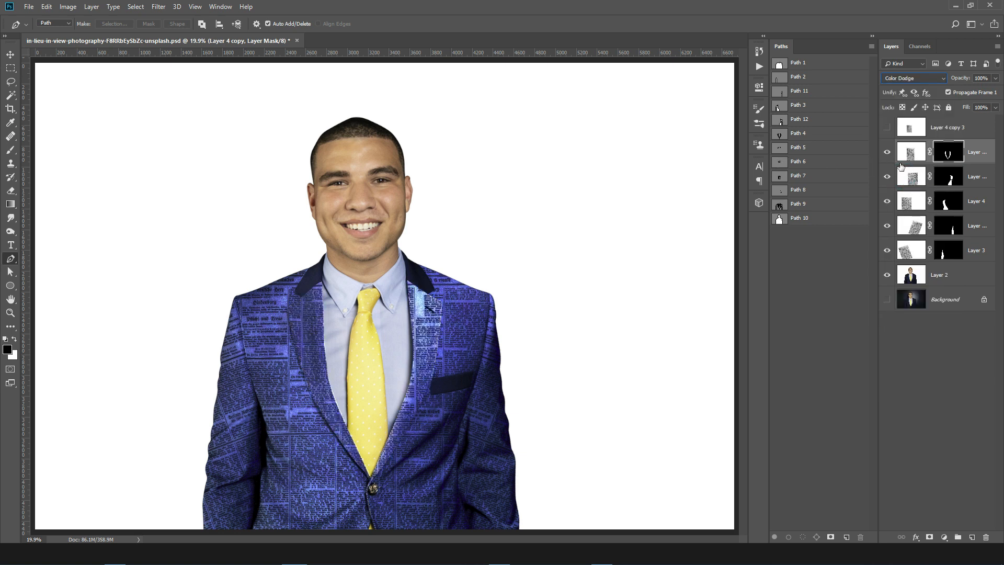
Step: Select Layer 4 copy 3 and make it visible
left_click(942, 133)
left_click(886, 128)
key("ctrl+j")
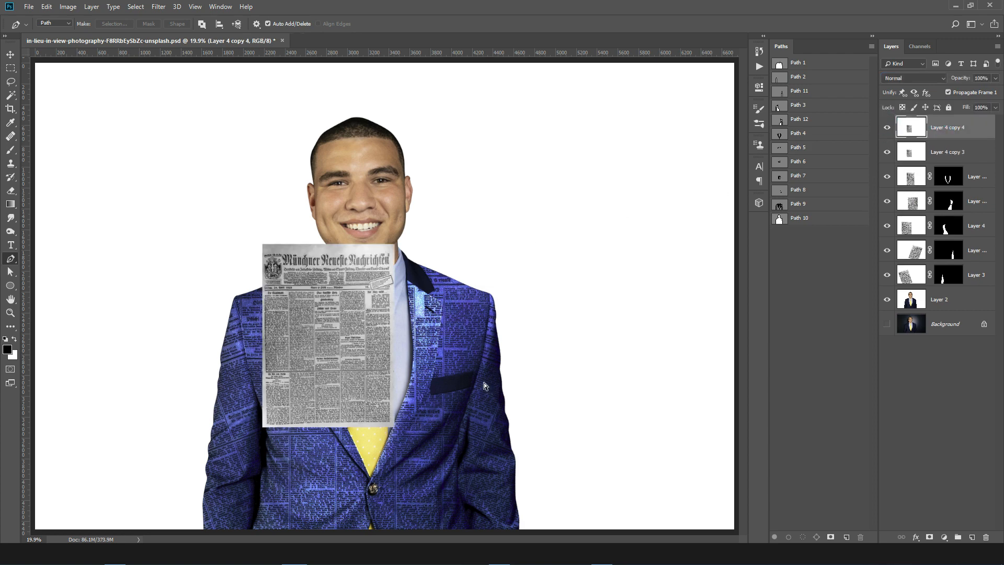
key("ctrl+t")
left_click_drag(498, 426, 410, 361)
key("p")
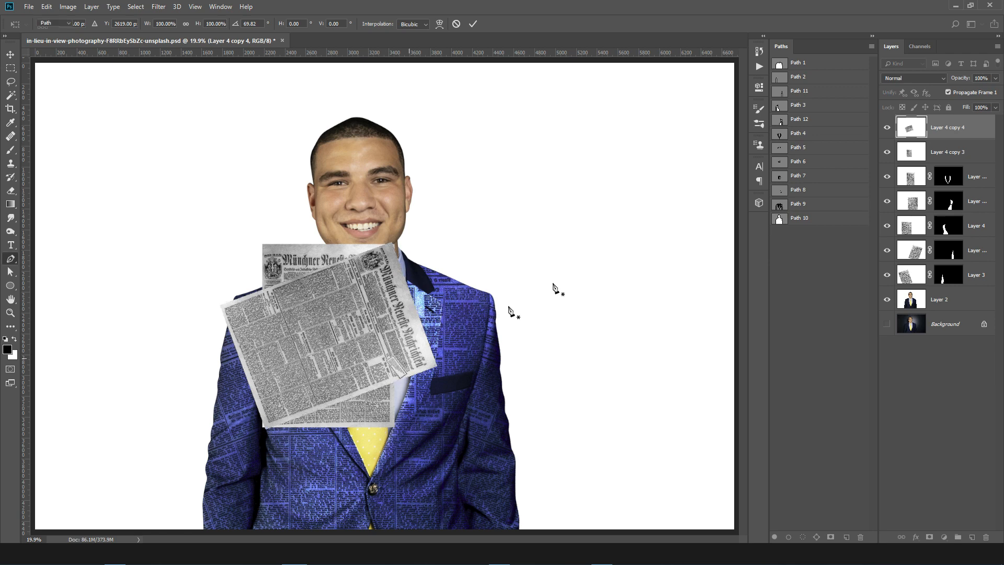
key("Delete")
Step: Discard the Layer 4 copy 4 duplicate, remove Layer 4 copy's mask with its blend mode at Normal, and hide Layer 4 copy 3
key("shift+alt+n")
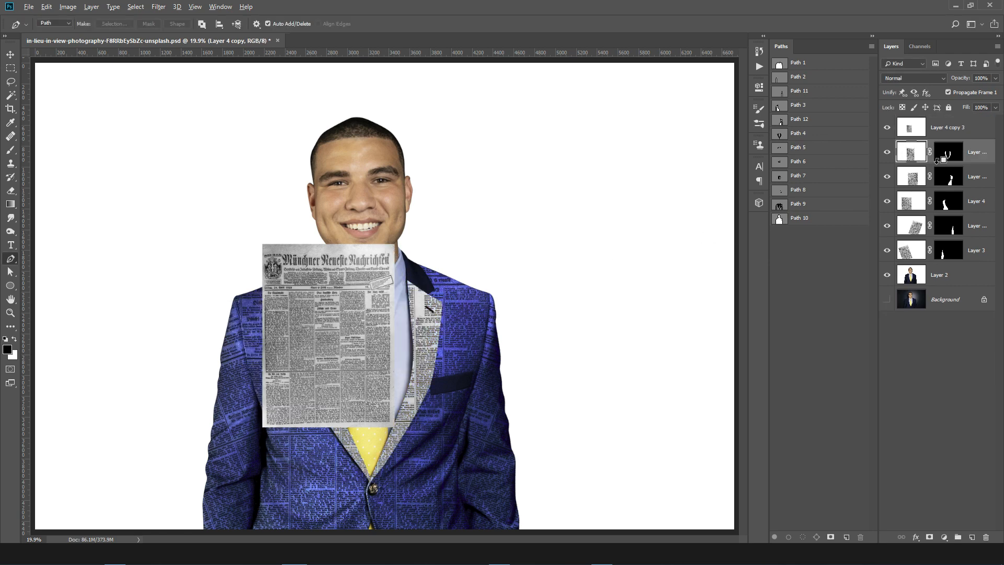
key("Delete")
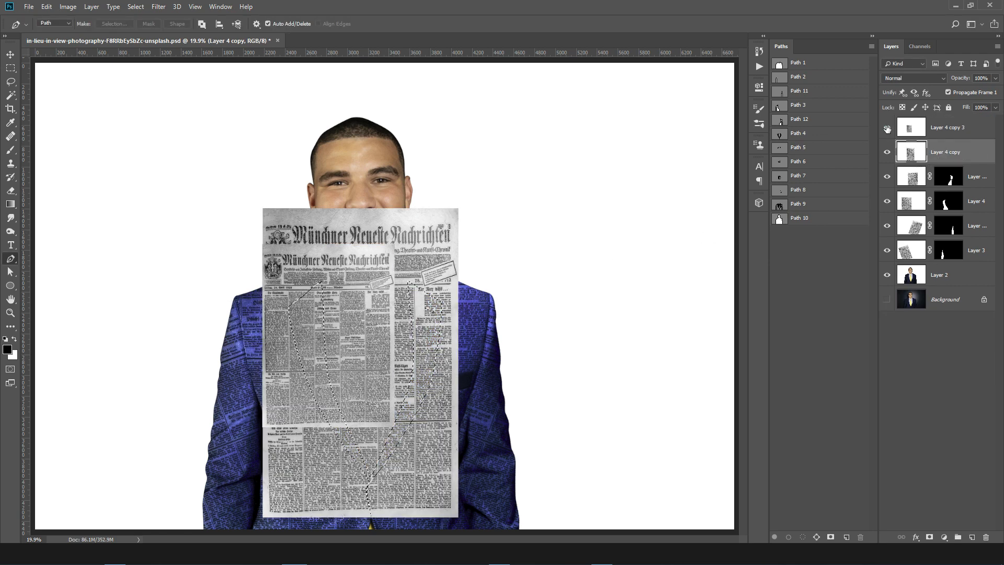
left_click(887, 127)
Step: Rotate the Layer 4 copy newspaper about 131° and scale it to about 123% so it covers both lapels diagonally
key("ctrl+t")
left_click_drag(574, 457, 357, 402)
left_click_drag(343, 375, 345, 369)
left_click_drag(542, 391, 578, 406)
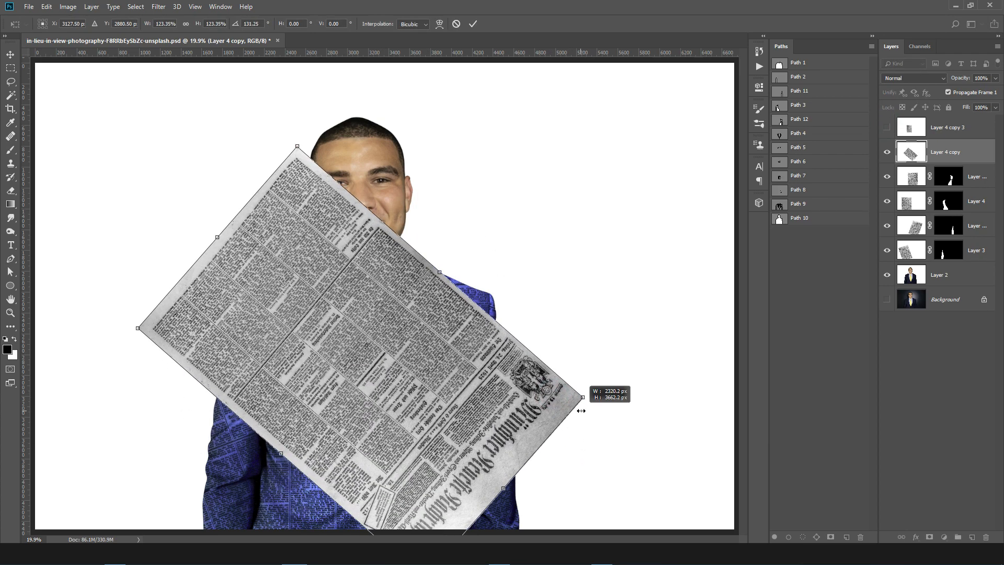
key("Return")
key("p")
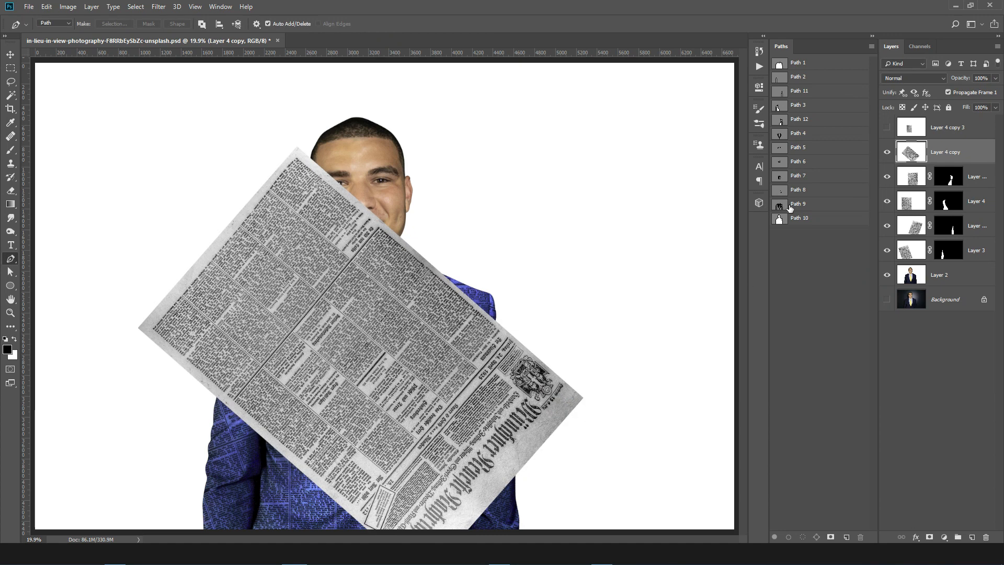
Step: Mask the rotated Layer 4 copy to the lapels using Path 4 and set its blend mode to Color Dodge
left_click(780, 136, "ctrl")
left_click(927, 537)
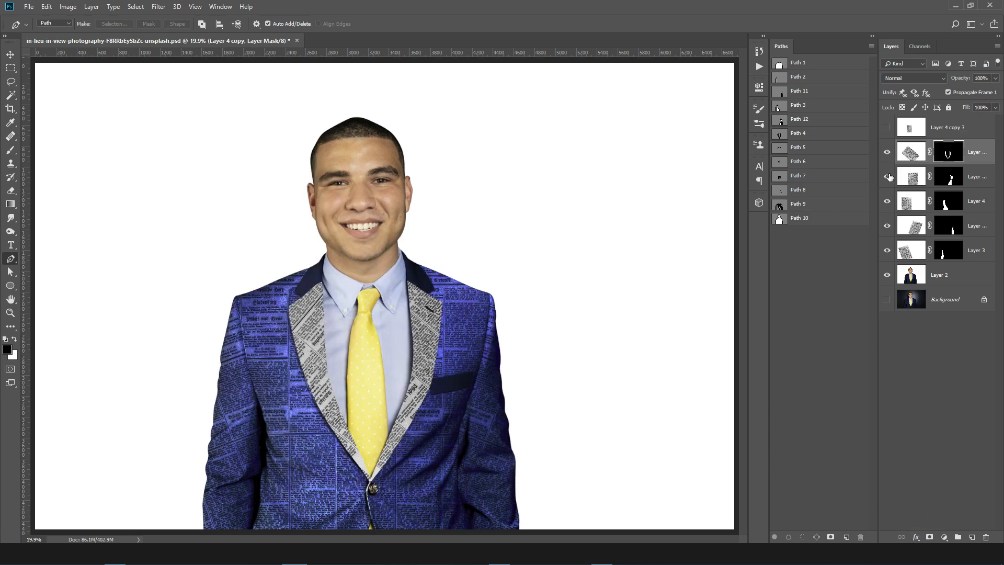
left_click(915, 78)
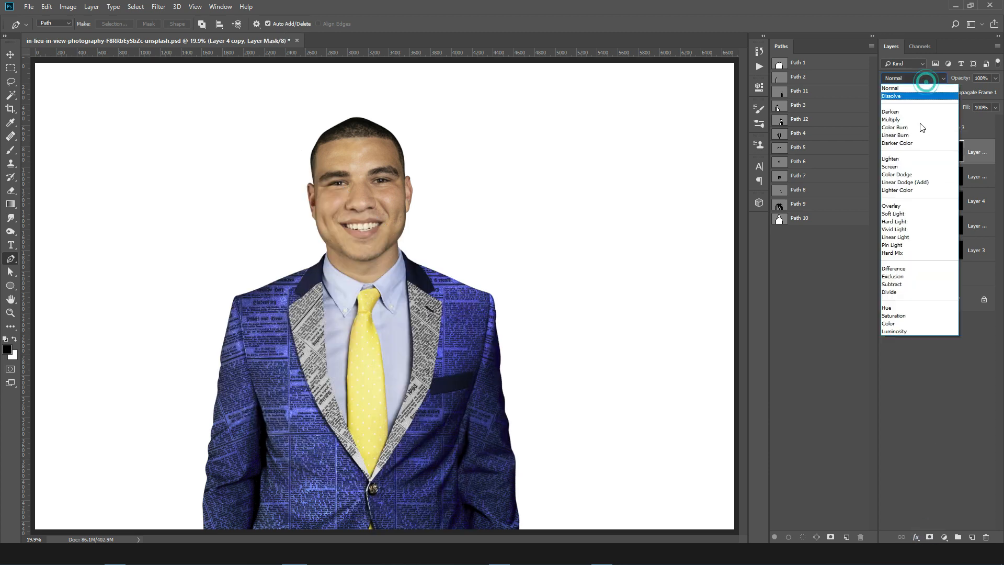
left_click(908, 178)
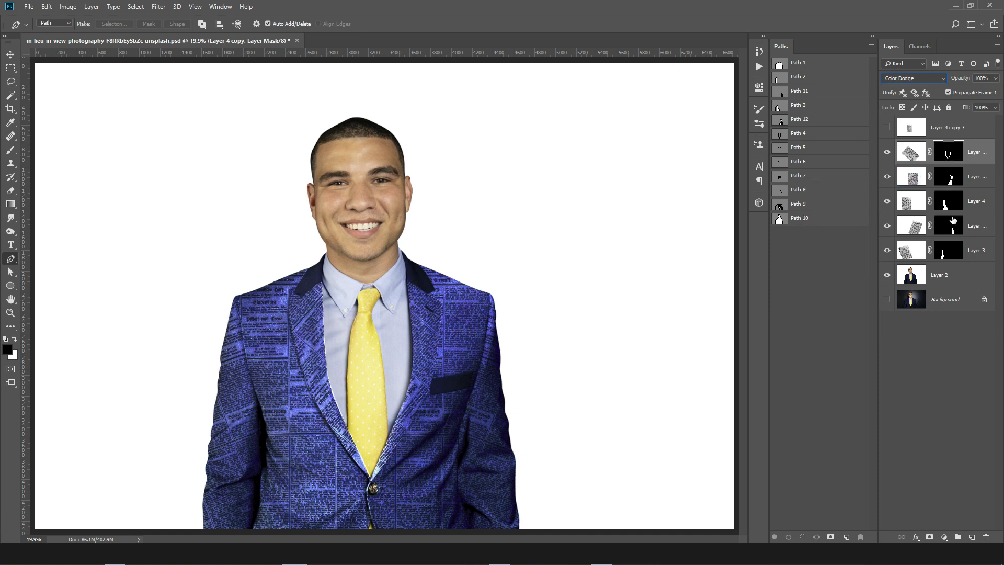
Step: Check the Path 5 outline, then duplicate Layer 4 copy 3 as a hidden spare and make the original visible and active
left_click(945, 135)
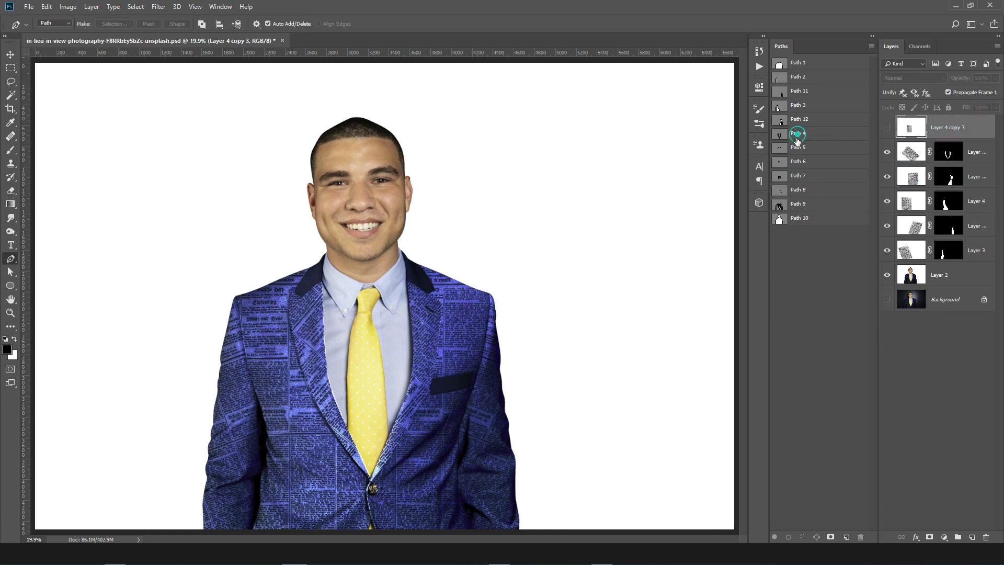
left_click(801, 135)
left_click(795, 148)
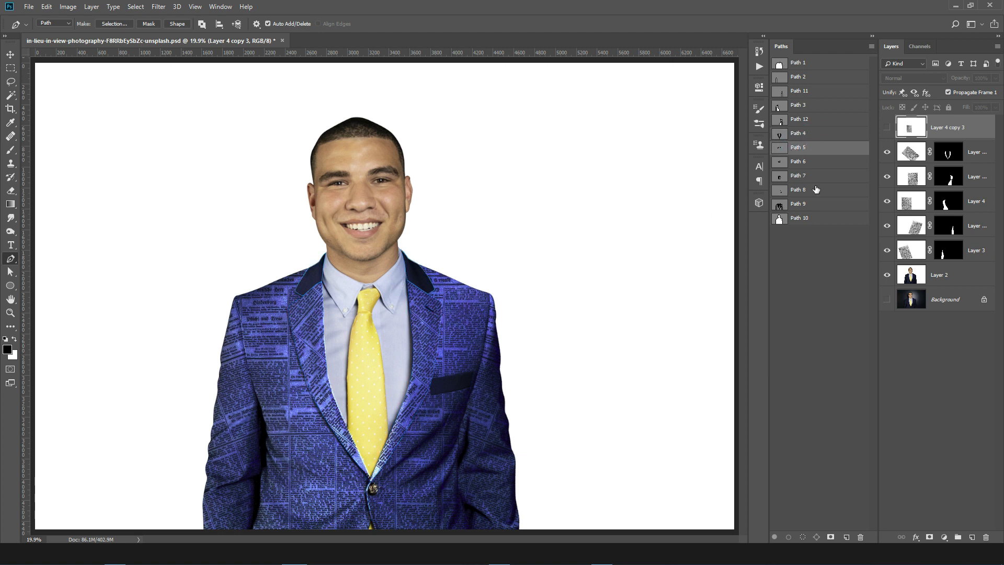
left_click(827, 271)
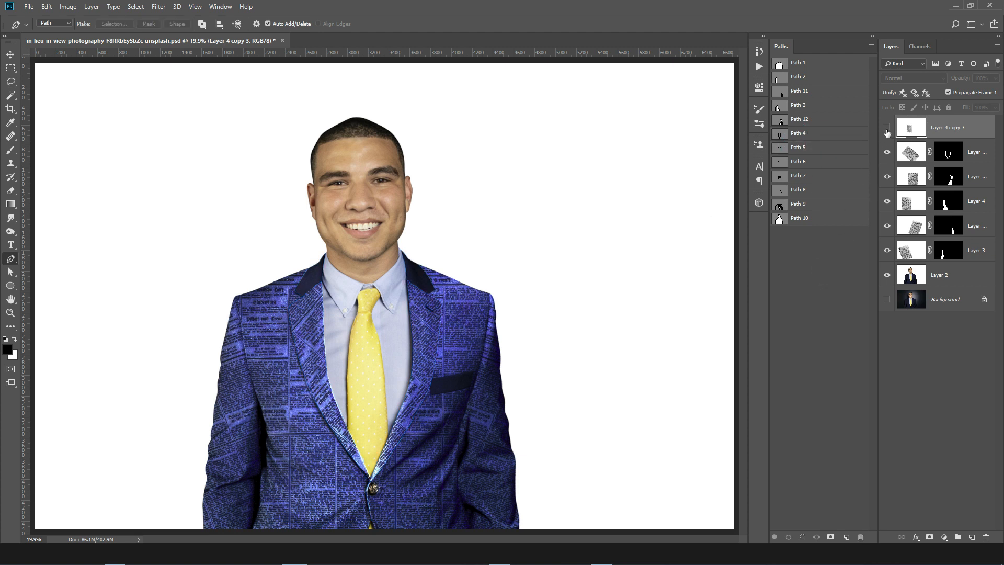
key("ctrl+j")
left_click(888, 152)
left_click(947, 152)
Step: Rotate the Layer 4 copy 3 newspaper about a quarter turn counterclockwise and move it up over the jacket collar
key("ctrl+t")
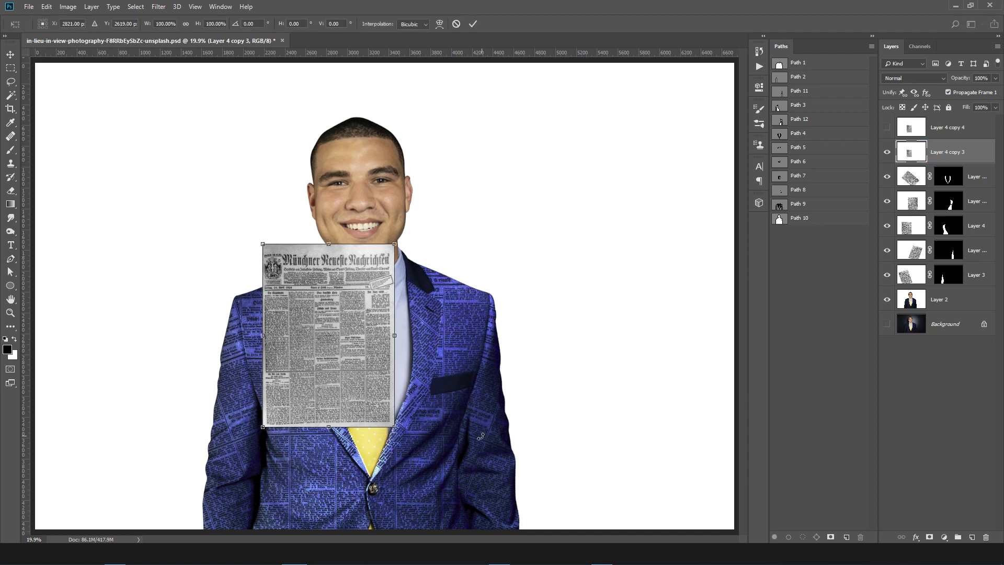
left_click_drag(481, 431, 419, 168)
left_click_drag(387, 328, 395, 260)
key("Return")
key("p")
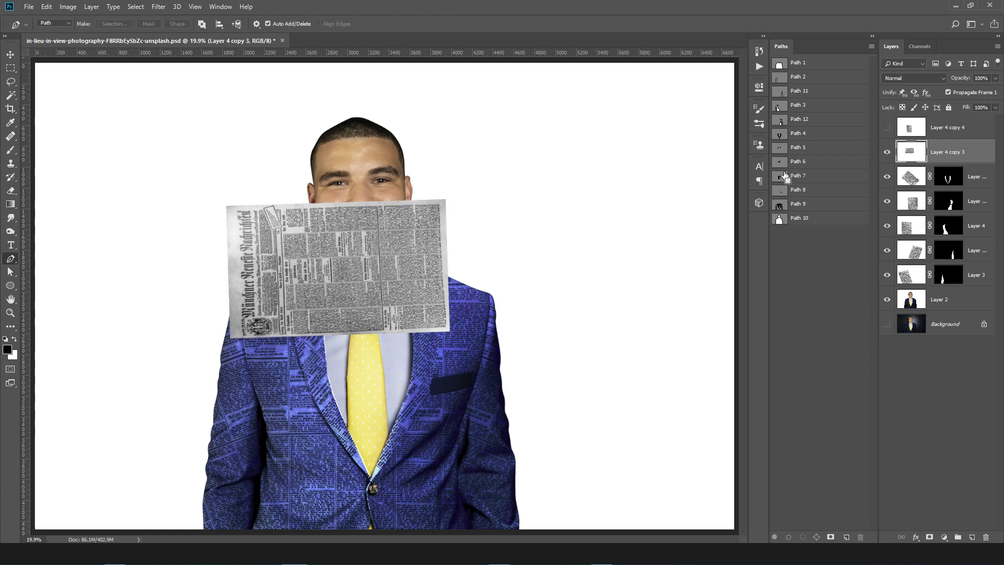
Step: Fine-tune the vertical position of the Layer 4 copy 3 newspaper so it covers the jacket collar outlined by Path 5
left_click(779, 151, "ctrl")
key("ctrl+d")
key("ctrl+t")
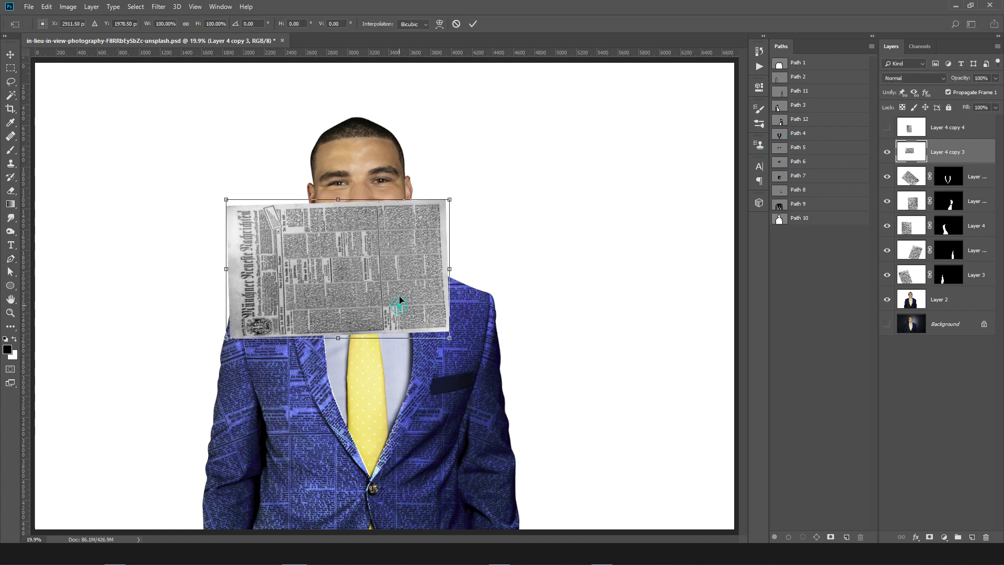
left_click_drag(400, 296, 397, 284)
key("Return")
key("p")
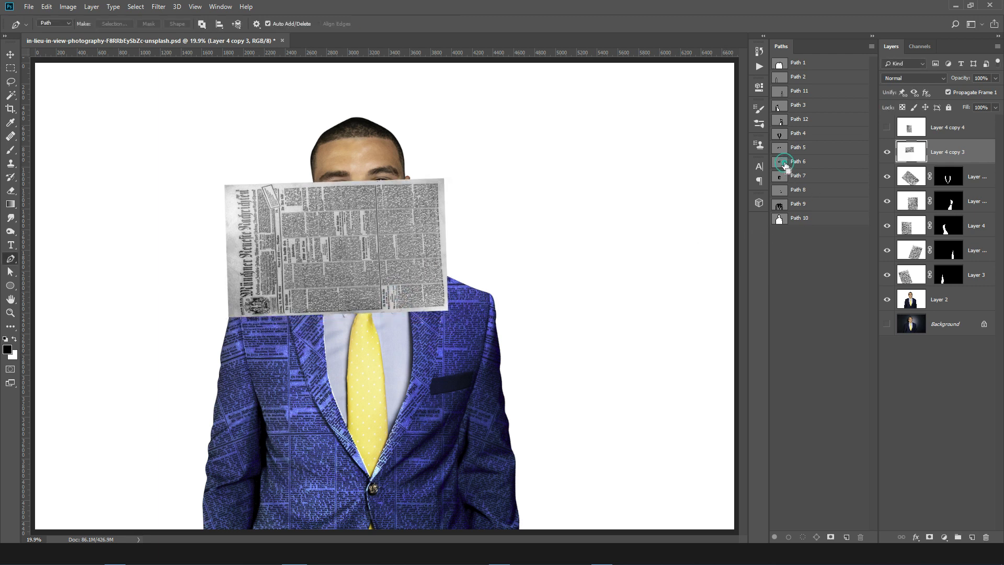
key("ctrl+t")
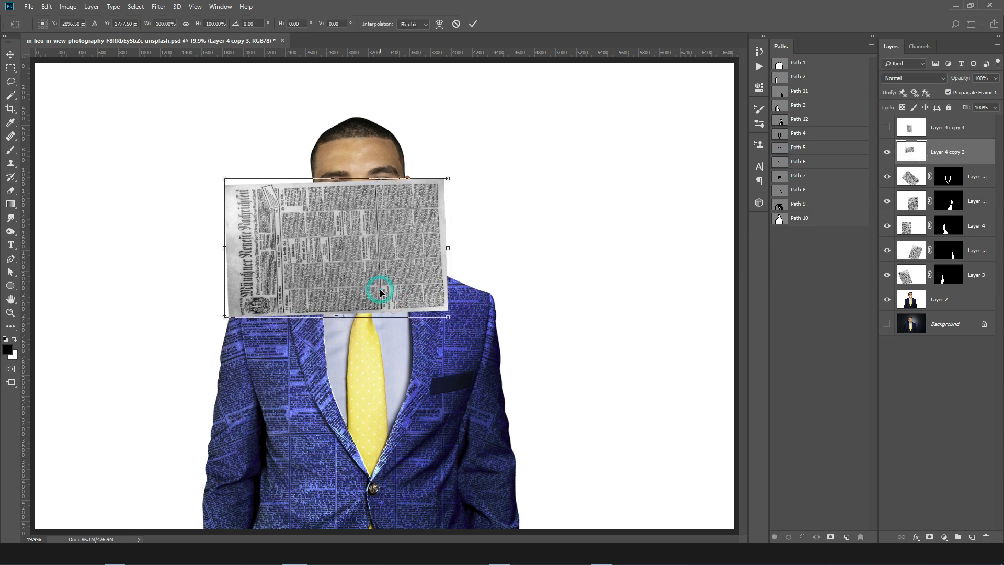
left_click_drag(380, 295, 381, 301)
key("Return")
key("p")
Step: Mask Layer 4 copy 3 to the jacket collar using Path 5 and set its blend mode to Color Dodge
left_click(781, 148, "ctrl")
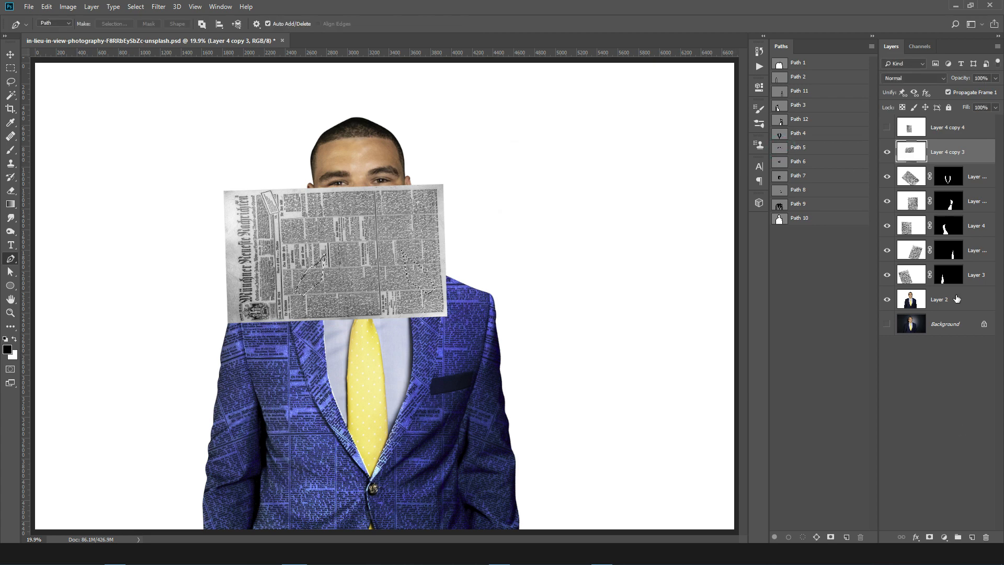
left_click(930, 537)
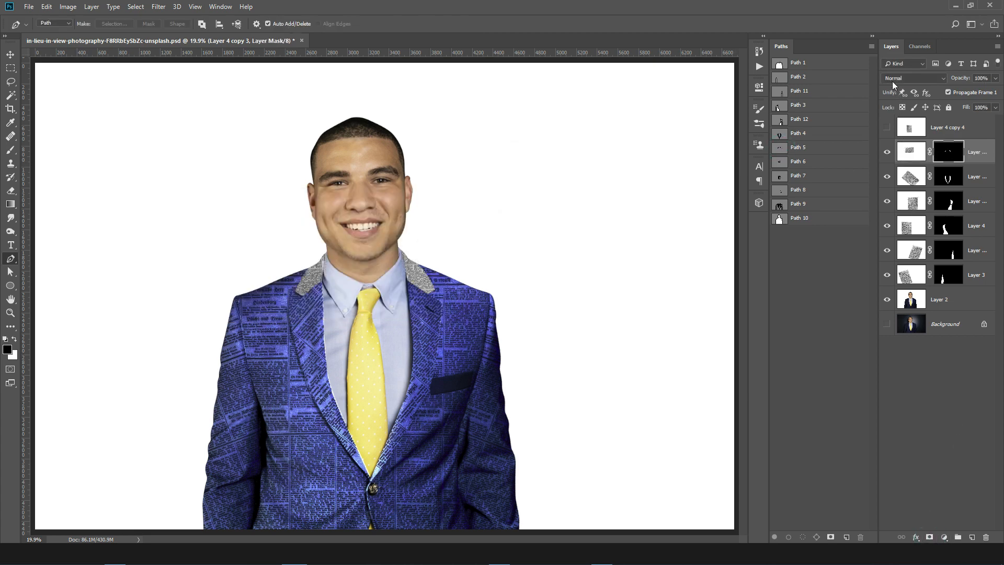
left_click(913, 79)
left_click(910, 177)
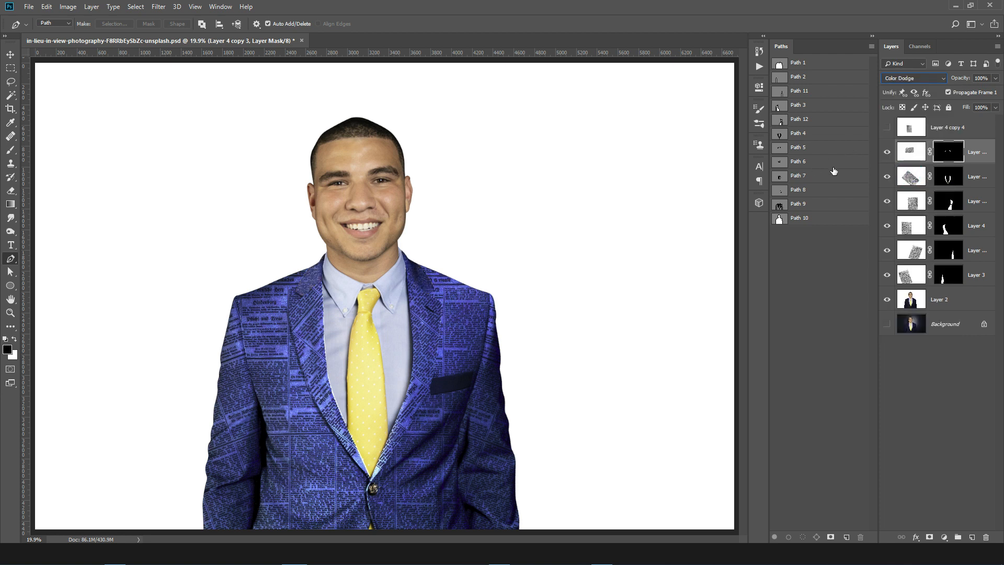
Step: Show Layer 4 copy 4 and move its newspaper about 312 px right and 93 px down, centred over the shirt
left_click(888, 127)
left_click(947, 127)
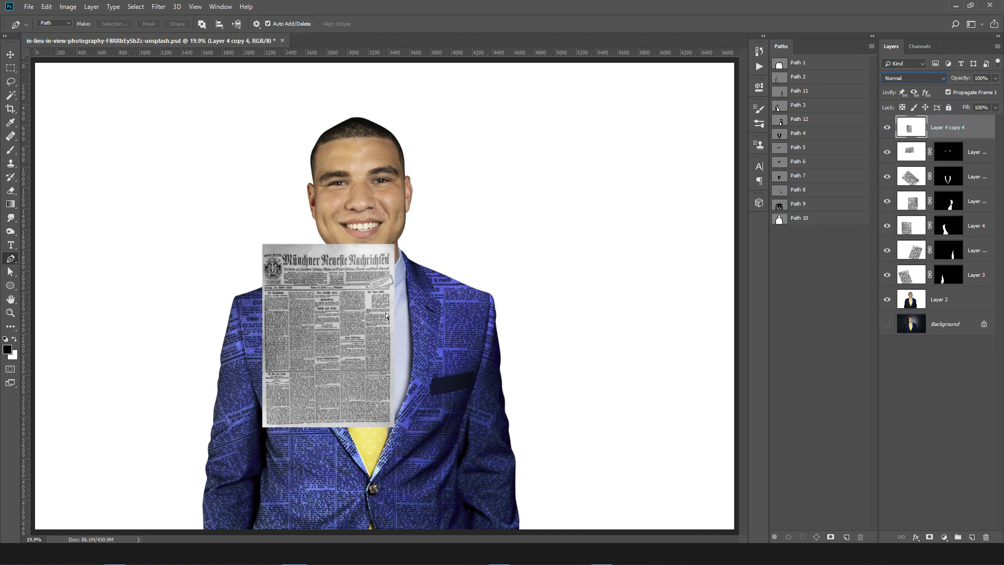
key("ctrl+t")
left_click_drag(388, 317, 420, 327)
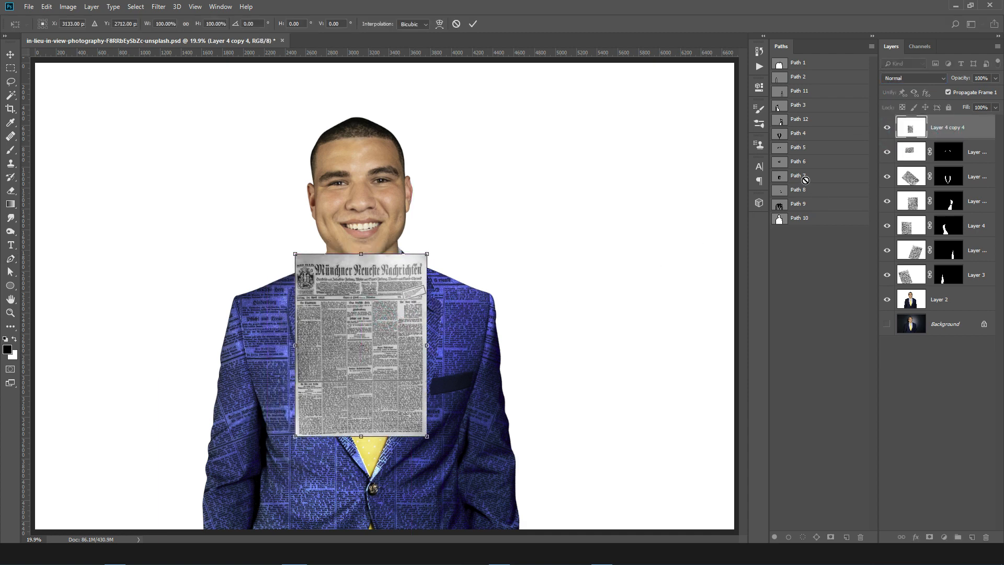
key("p")
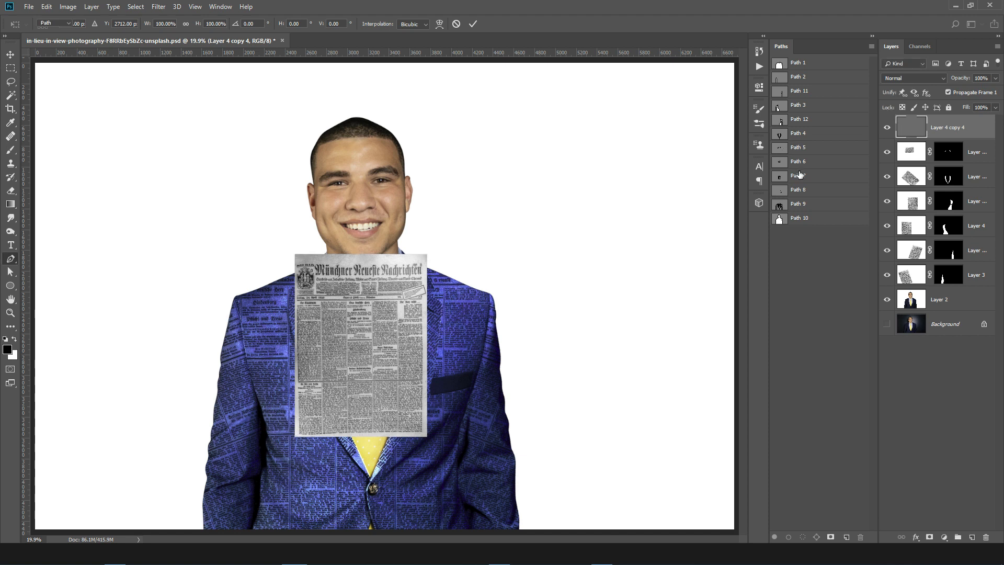
Step: Check the Path 6 outline, then duplicate Layer 4 copy 4 as a hidden spare and reselect the original
left_click(792, 162)
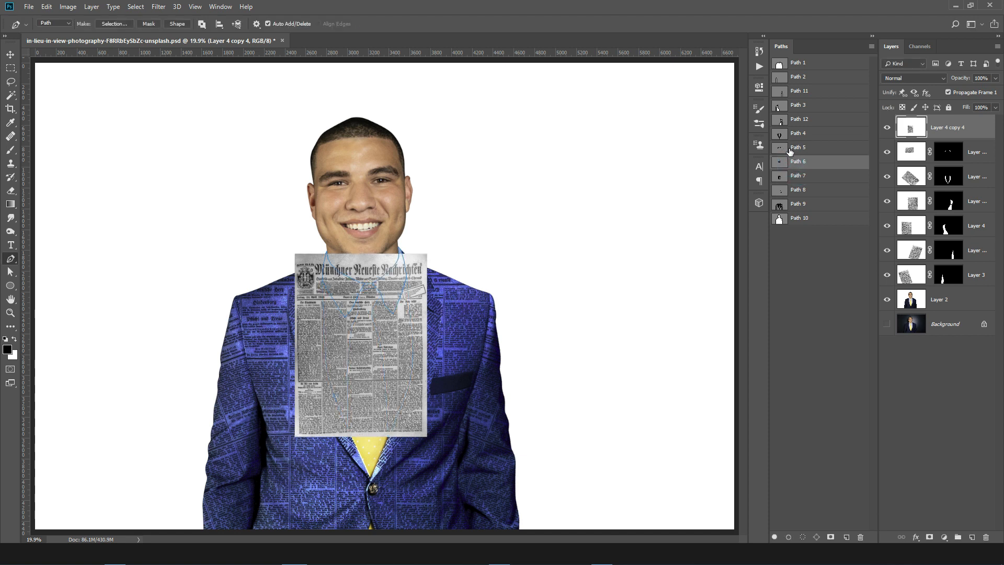
left_click(855, 237)
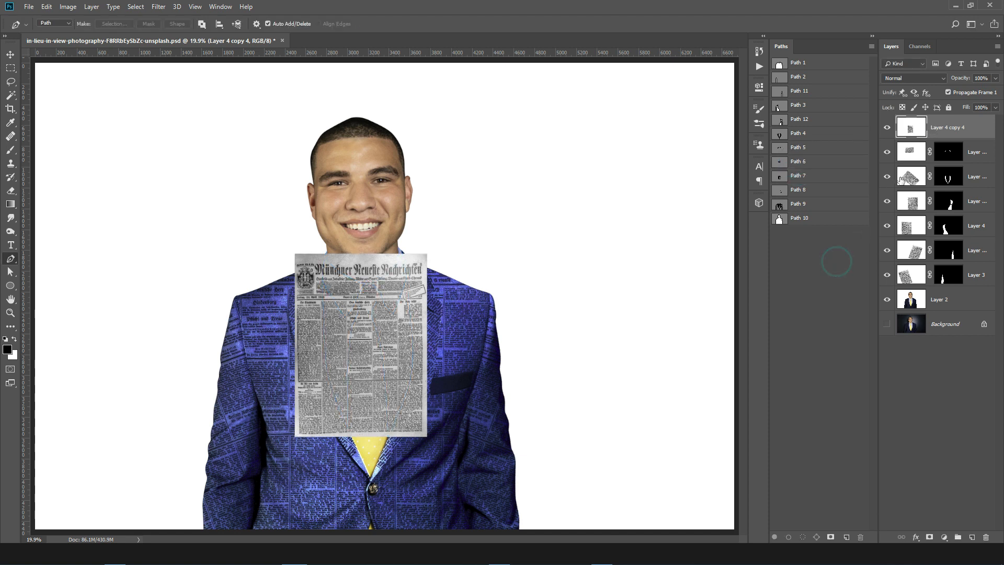
key("ctrl+j")
left_click(887, 127)
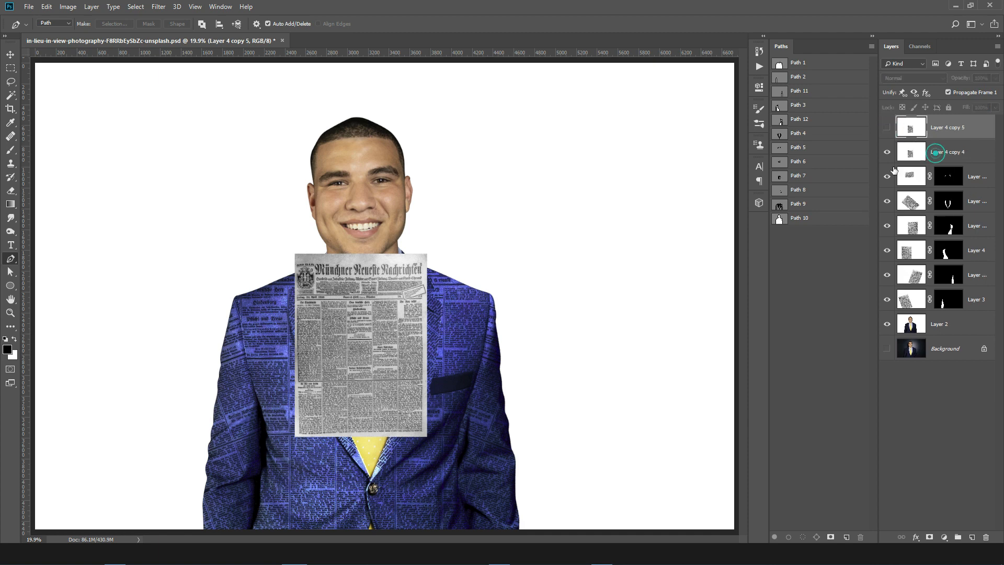
left_click(947, 151)
Step: Move the Layer 4 copy 4 newspaper up about 872 px over the shirt collar and mask it with Path 6
key("ctrl+t")
left_click_drag(396, 351, 396, 261)
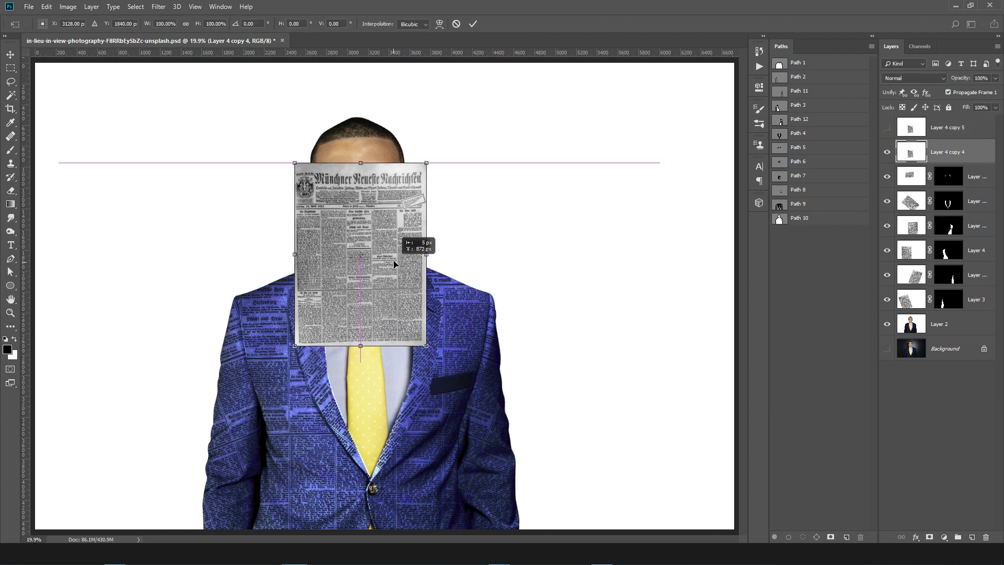
key("Return")
key("p")
left_click(785, 162, "ctrl")
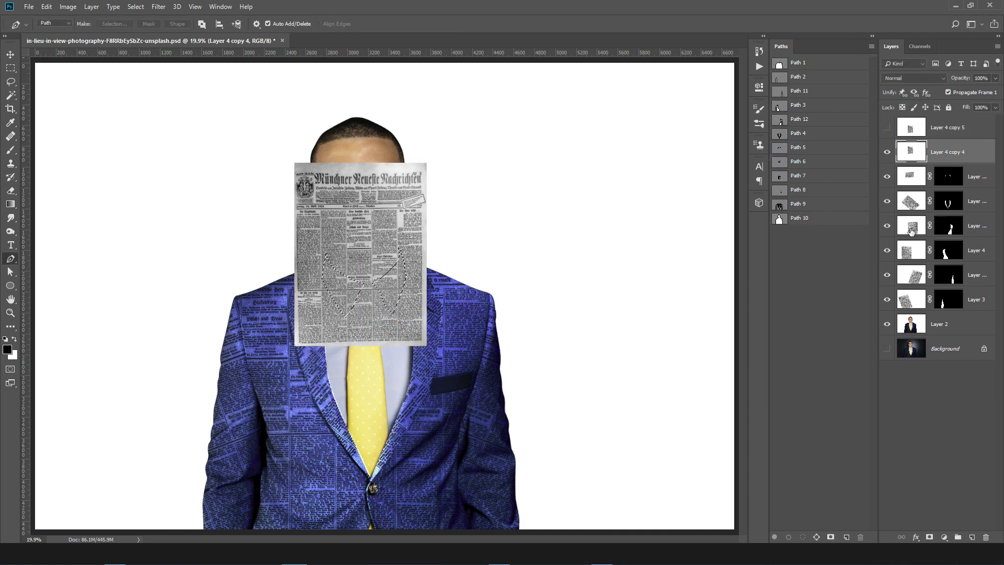
left_click(930, 538)
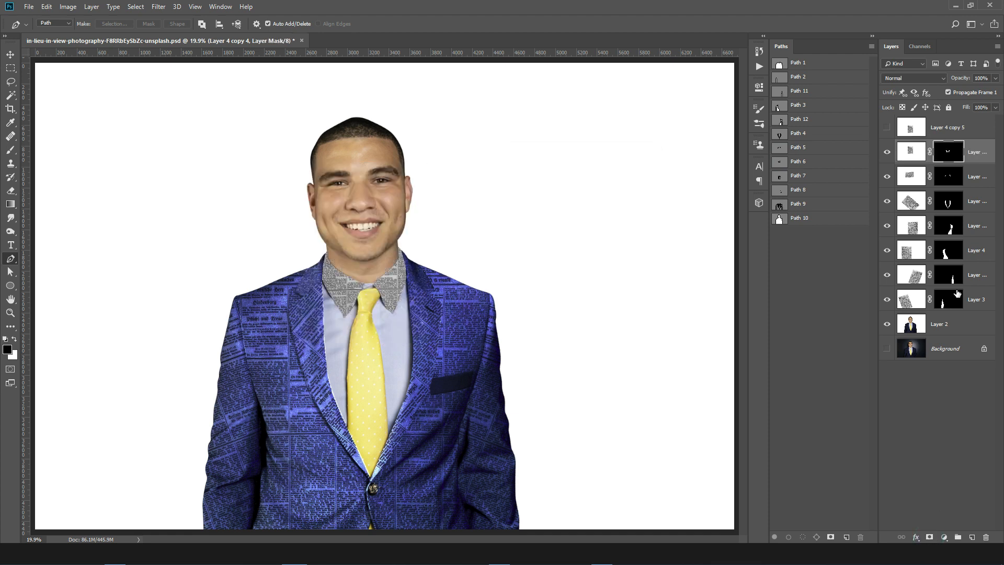
Step: Try the Color Dodge blend mode on Layer 4 copy 4 over the shirt collar
left_click(914, 78)
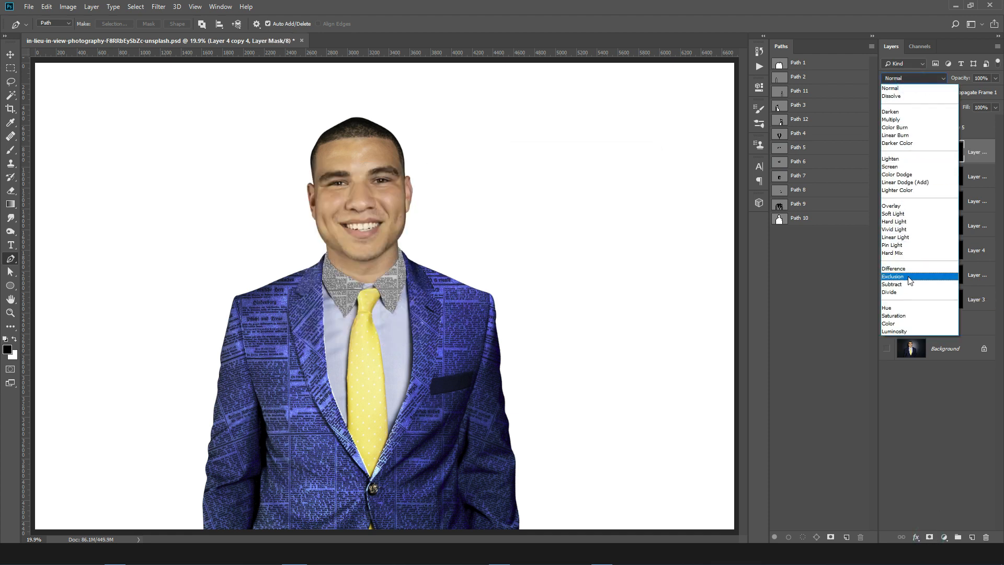
left_click(901, 174)
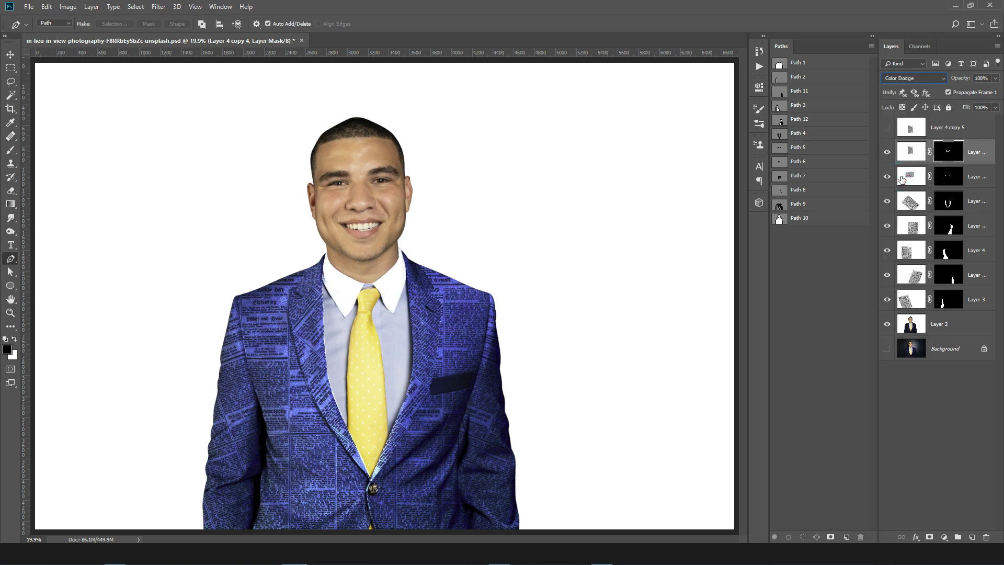
left_click(906, 78)
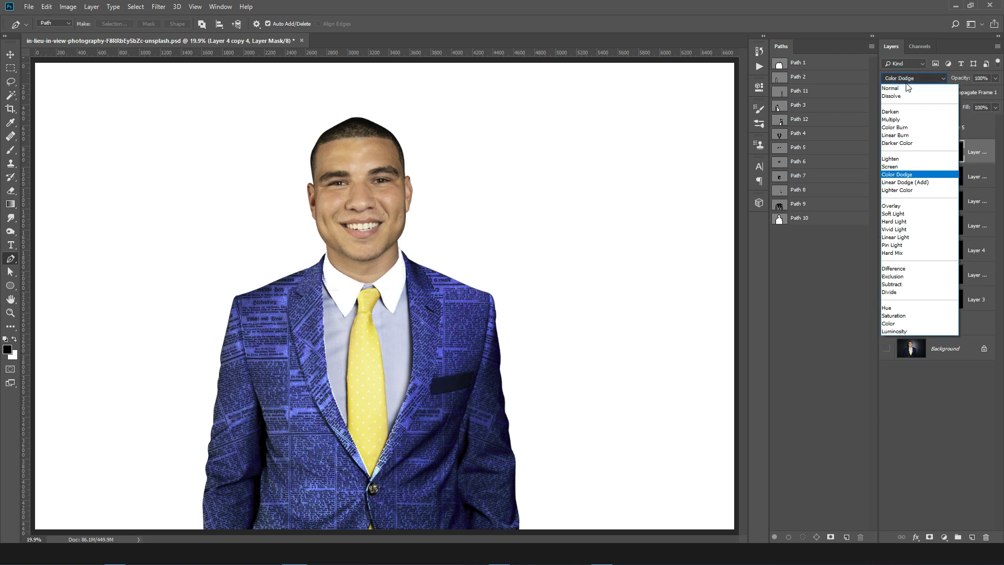
left_click(911, 177)
left_click(911, 78)
left_click(910, 79)
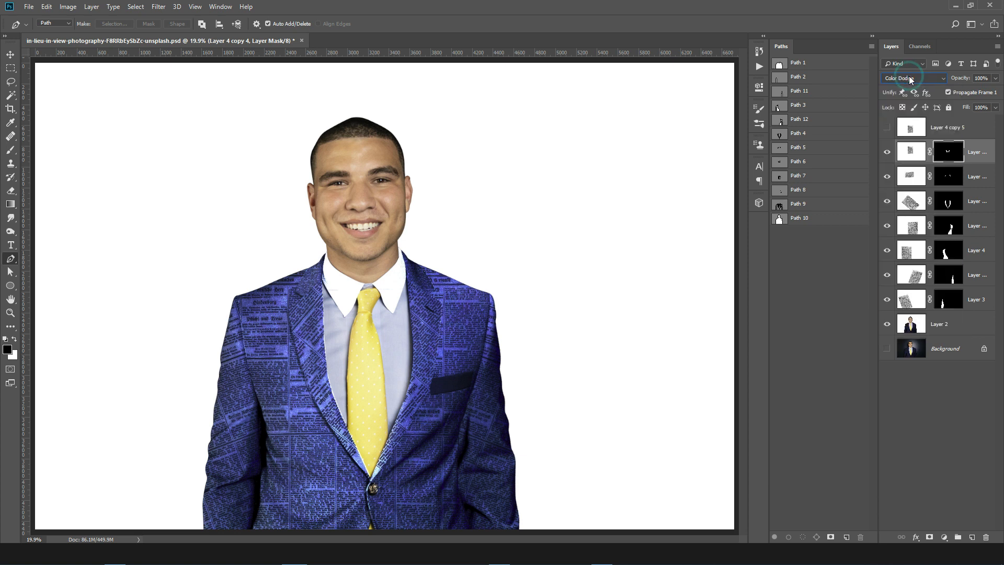
Step: Cycle the shirt collar layer's blend mode from Multiply through the following modes to Soft Light
left_click(911, 79)
left_click(907, 119)
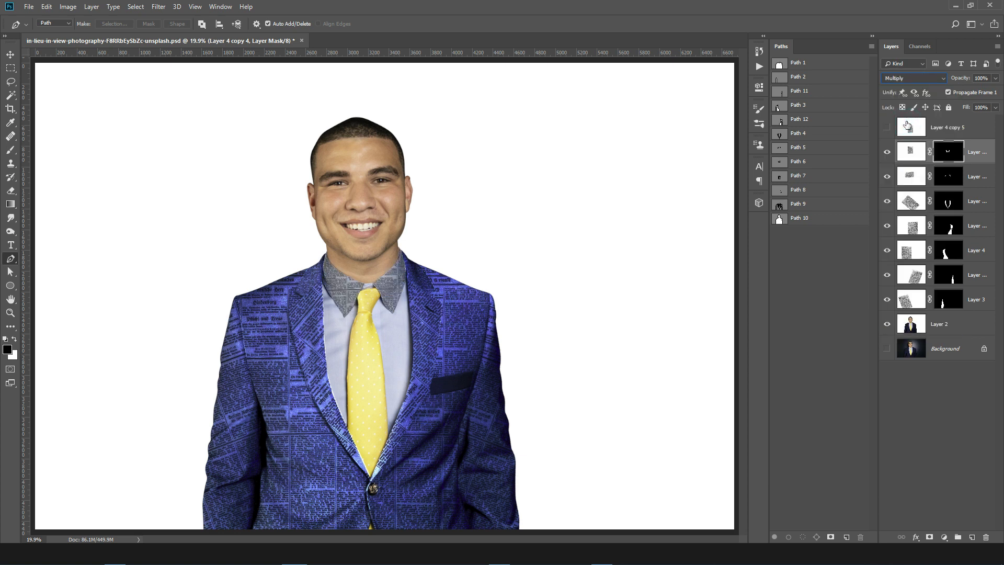
key("Down")
key("Down")
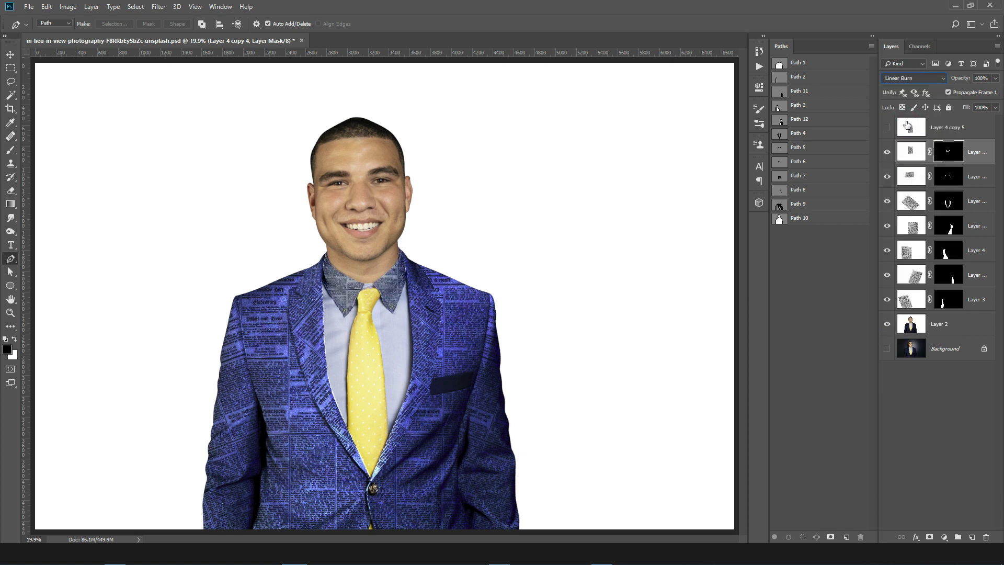
key("Down")
key("Down")
key("Down")
key("Down")
key("Down")
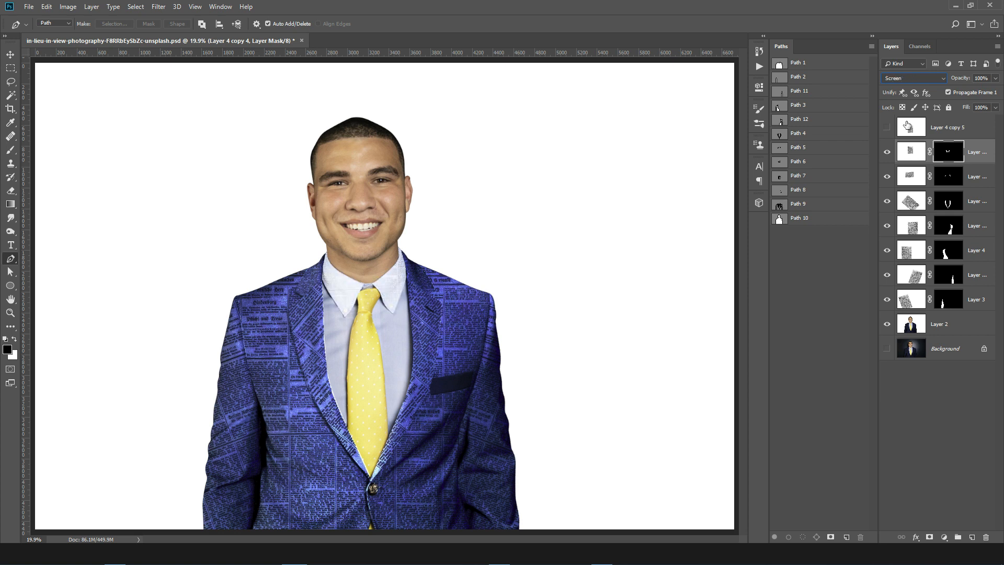
key("Down")
key("Down")
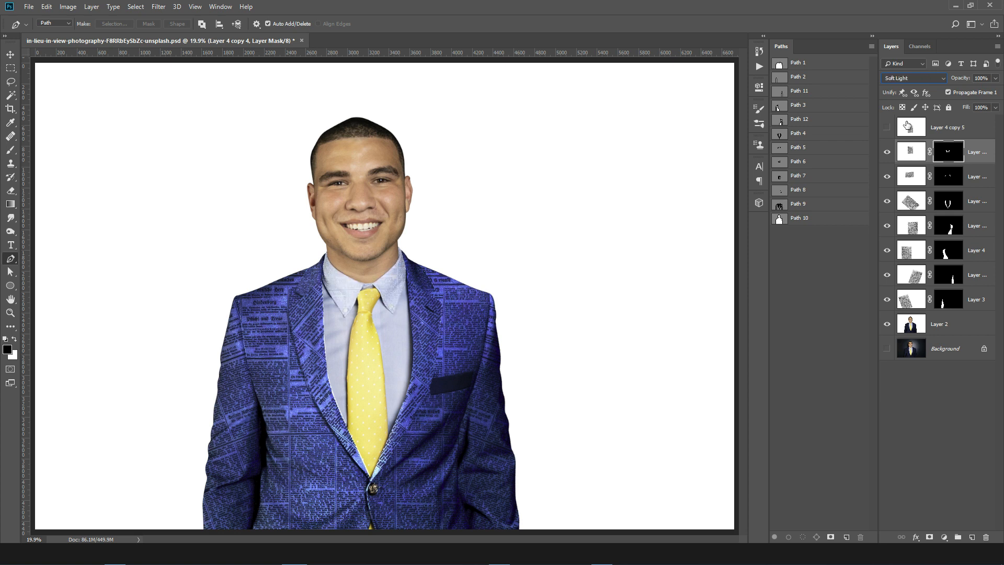
Step: Try the shirt collar layer's remaining blend modes from Soft Light through Pin Light and Subtract to Divide
key("Down")
key("Down")
key("Down")
key("Down")
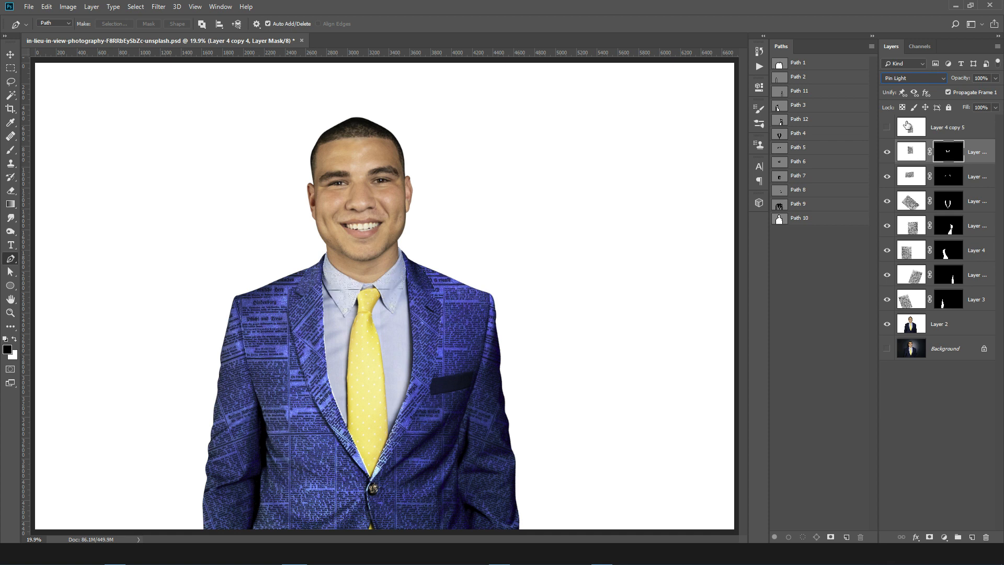
key("Down")
key("Down")
key("Down")
key("Down")
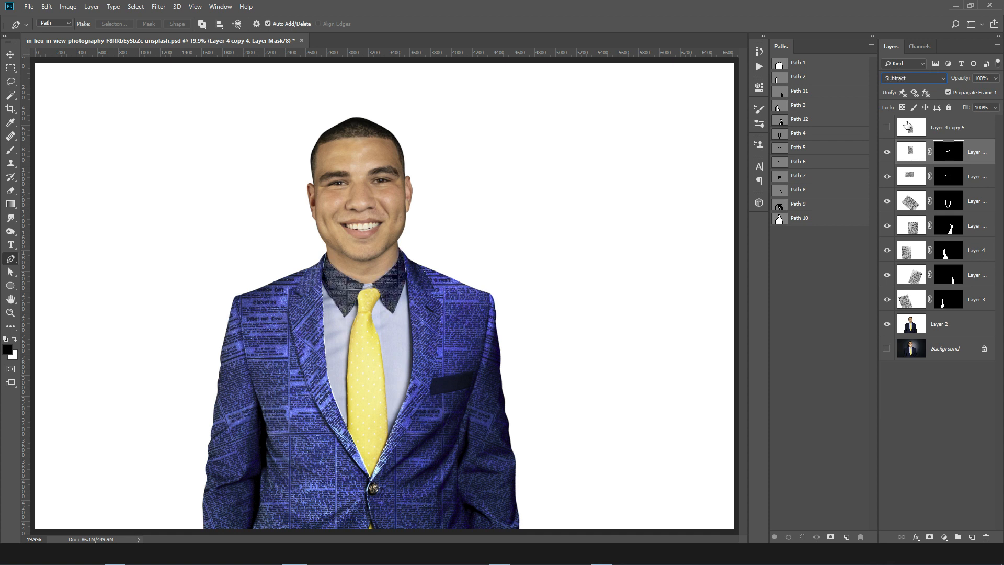
key("Down")
key("Down")
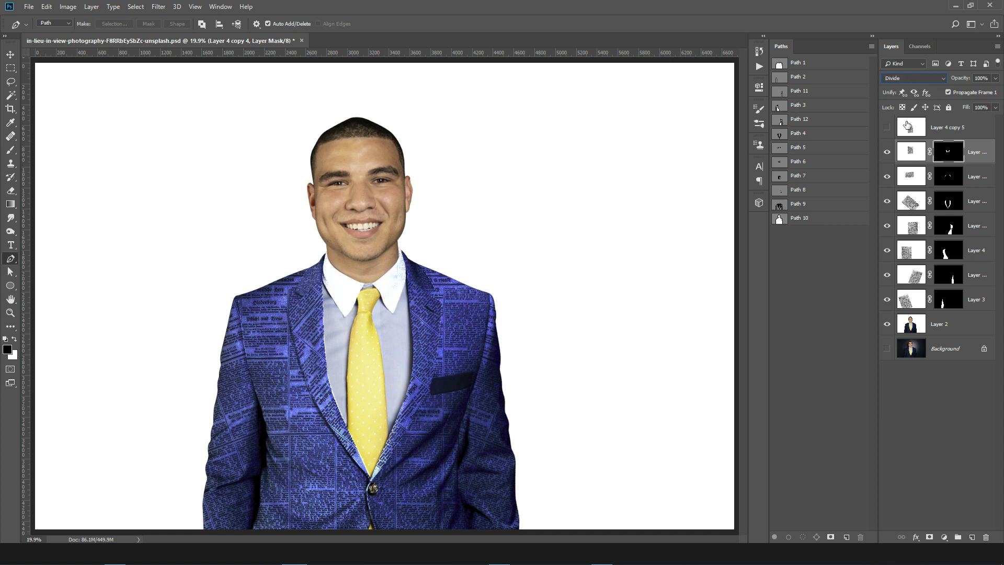
Step: Cycle the shirt collar layer's blend mode back through the earlier modes and settle on Linear Burn
key("Up")
key("Up")
key("Up")
key("Up")
key("Up")
key("Up")
key("Up")
key("Up")
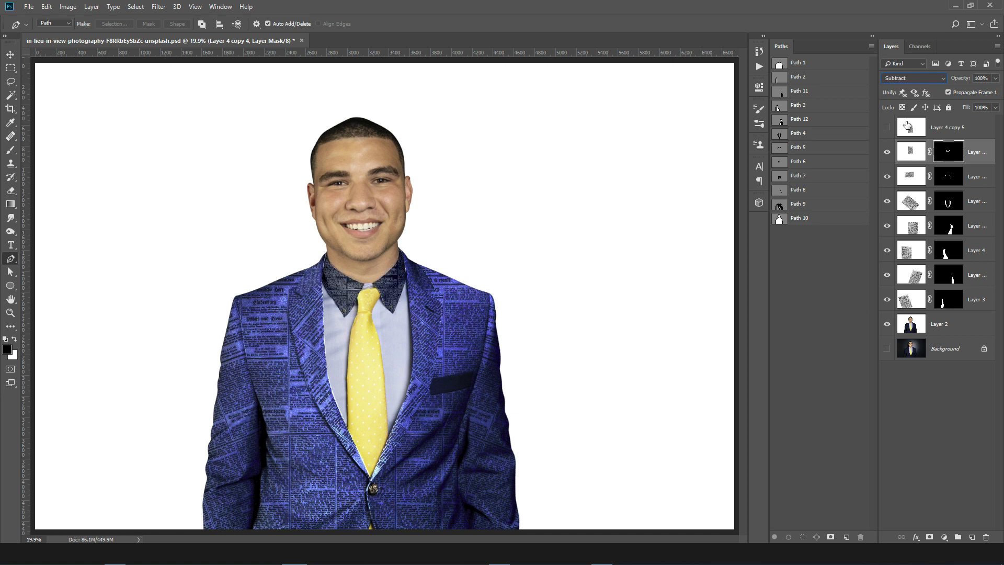
key("Up")
key("Up")
key("Up")
key("Up")
key("Up")
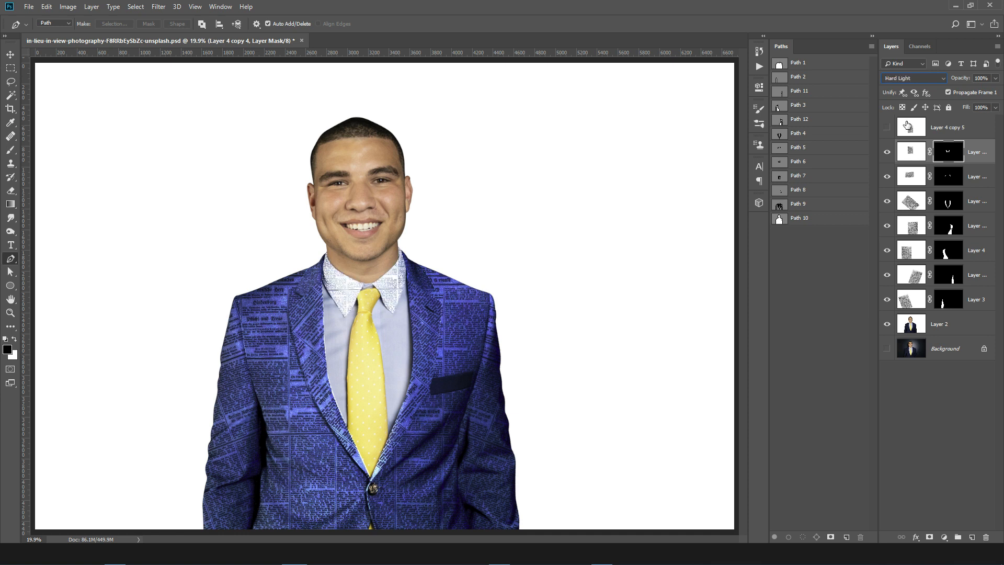
key("Up")
key("Up")
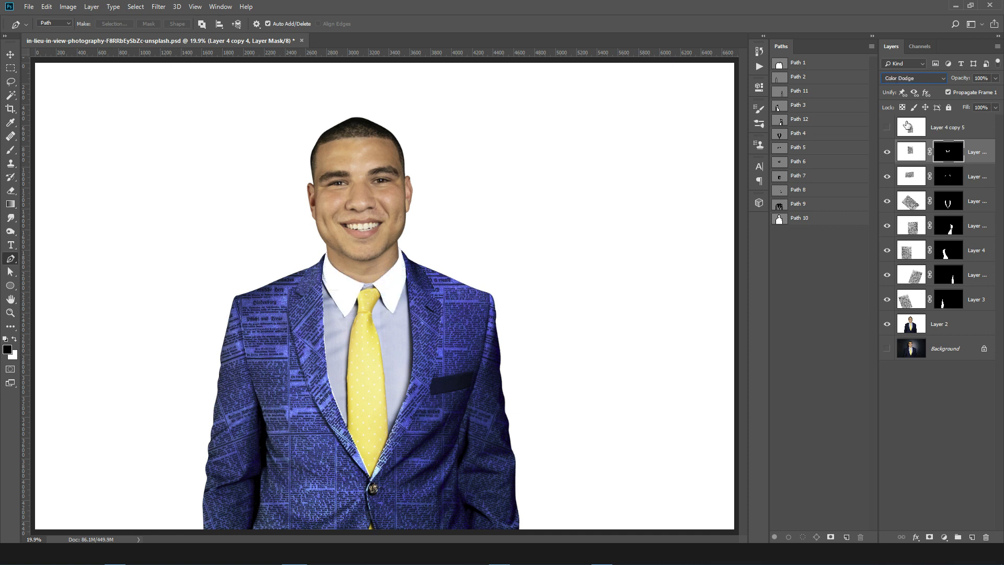
key("Up")
key("Up")
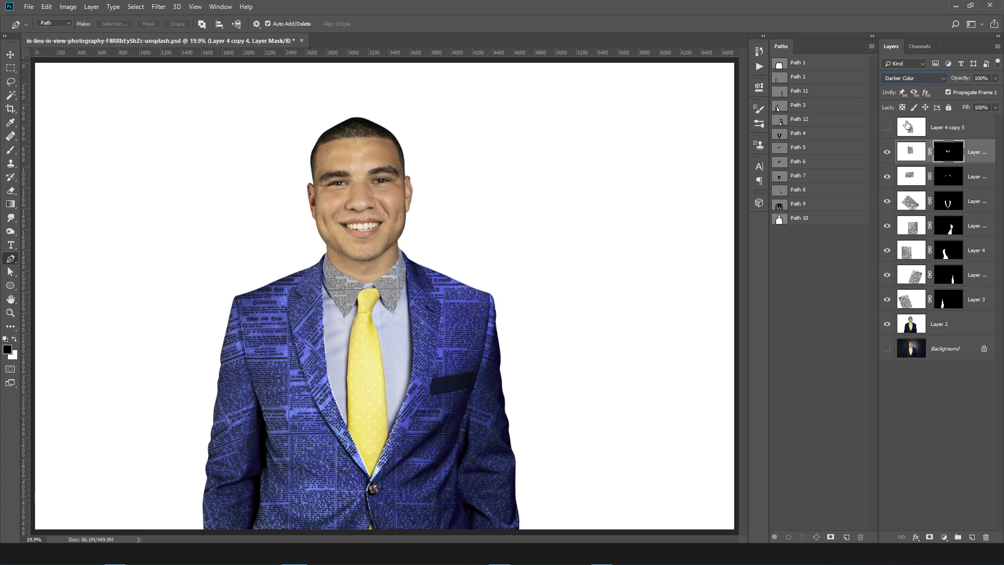
key("Up")
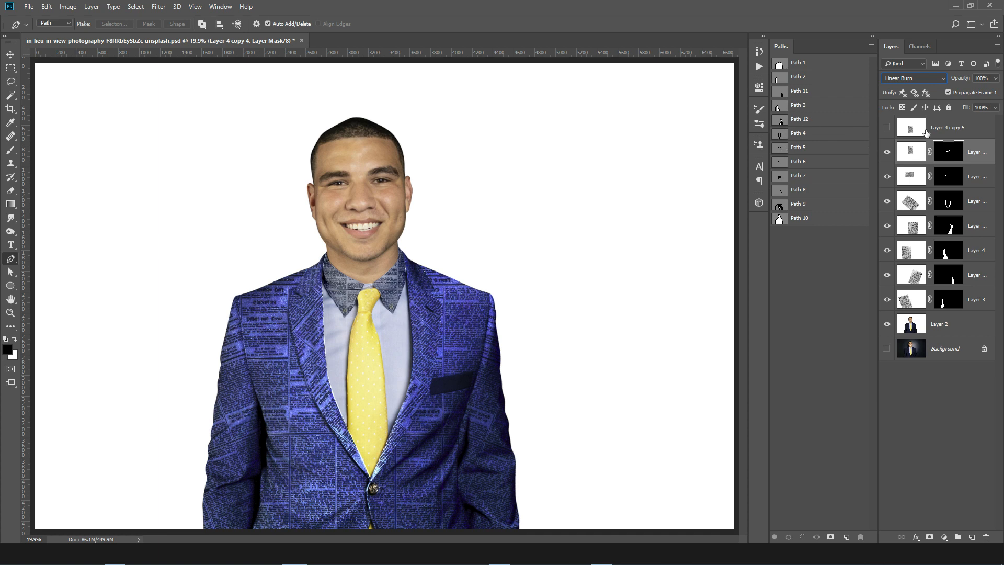
Step: Show Layer 4 copy 5 and stretch its newspaper vertically to about 130% over the shirt front, checking coverage by toggling its visibility
left_click(887, 128)
left_click(911, 127)
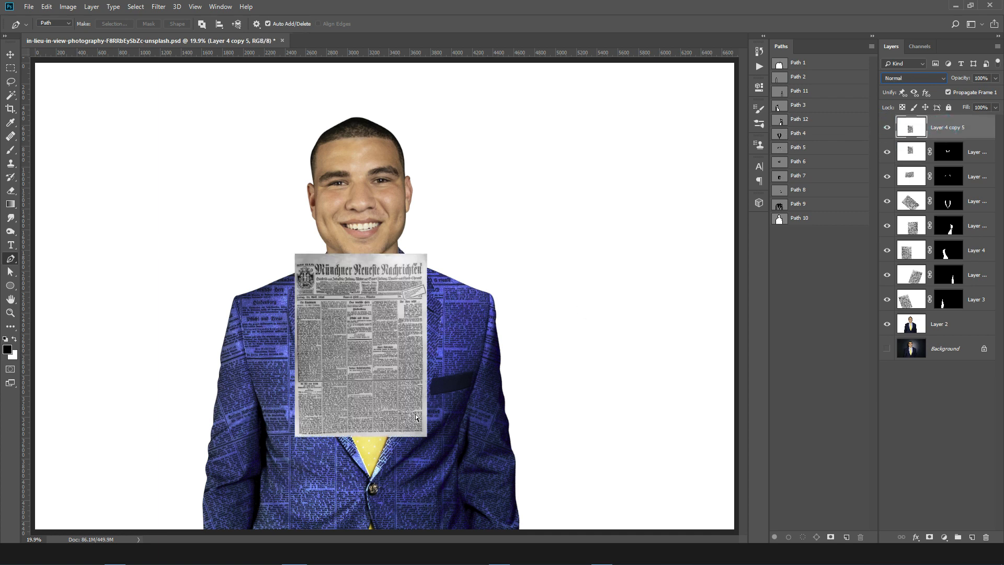
key("ctrl+t")
left_click_drag(362, 435, 361, 472)
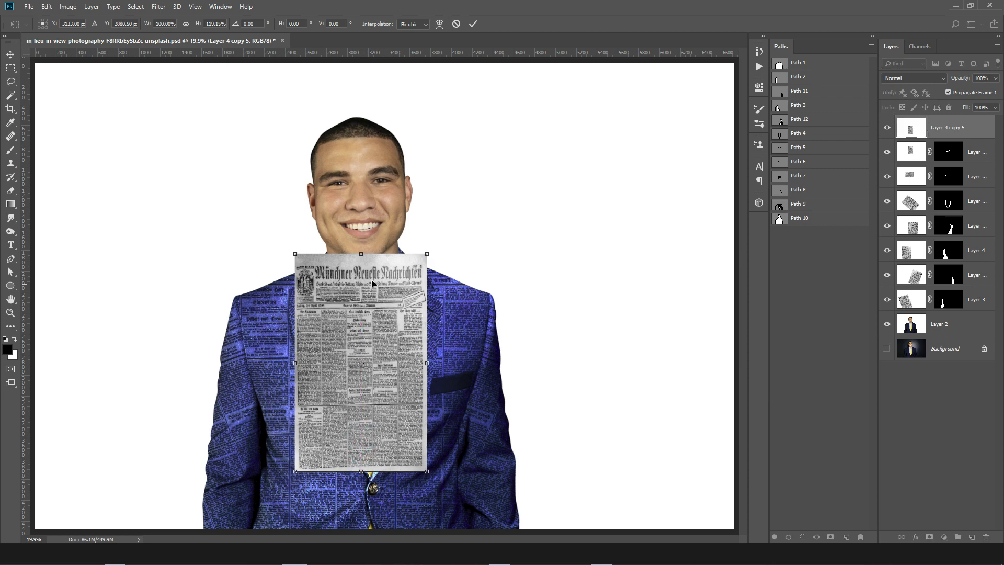
left_click_drag(362, 247, 361, 228)
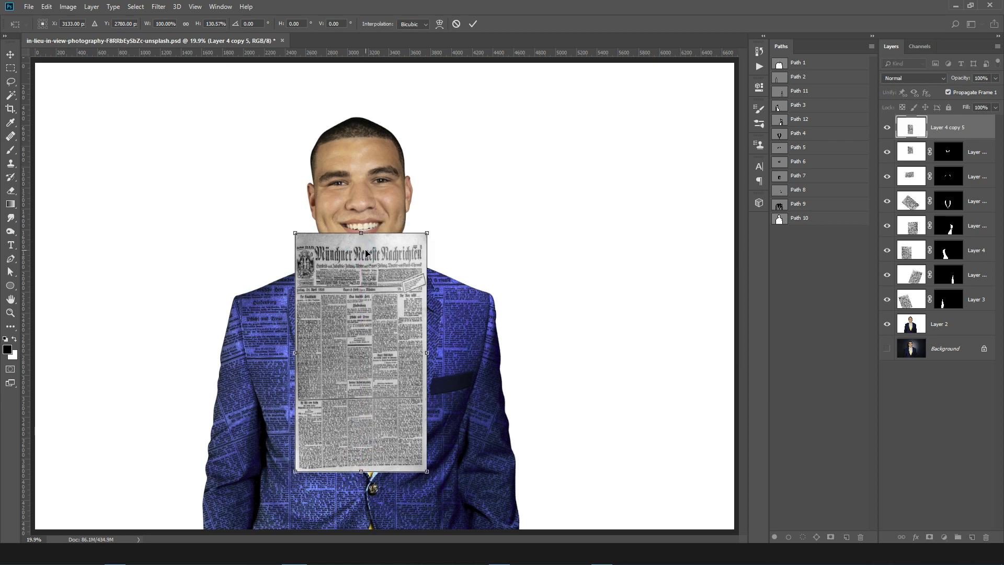
key("p")
left_click(887, 129)
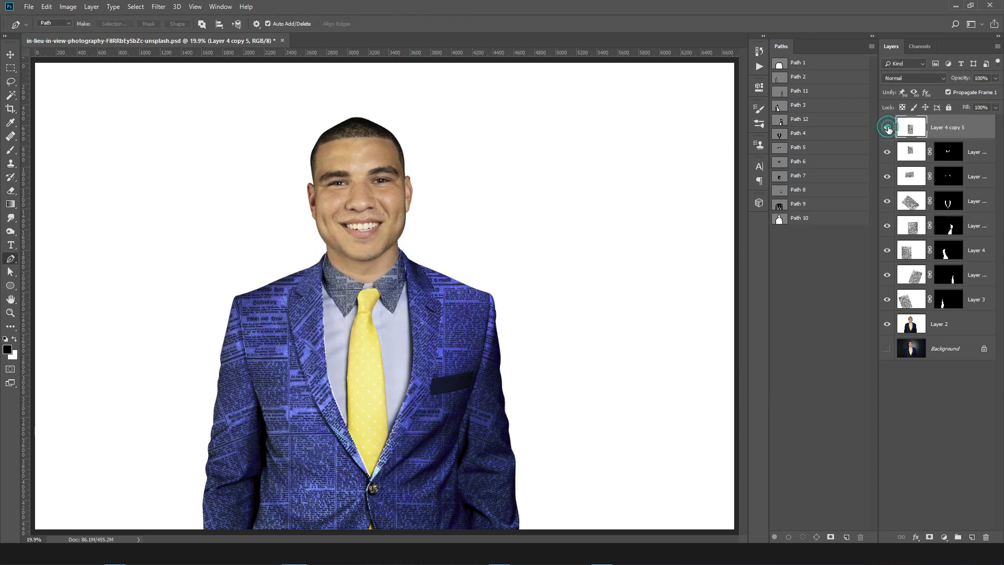
left_click(887, 128)
left_click(887, 128)
left_click(888, 128)
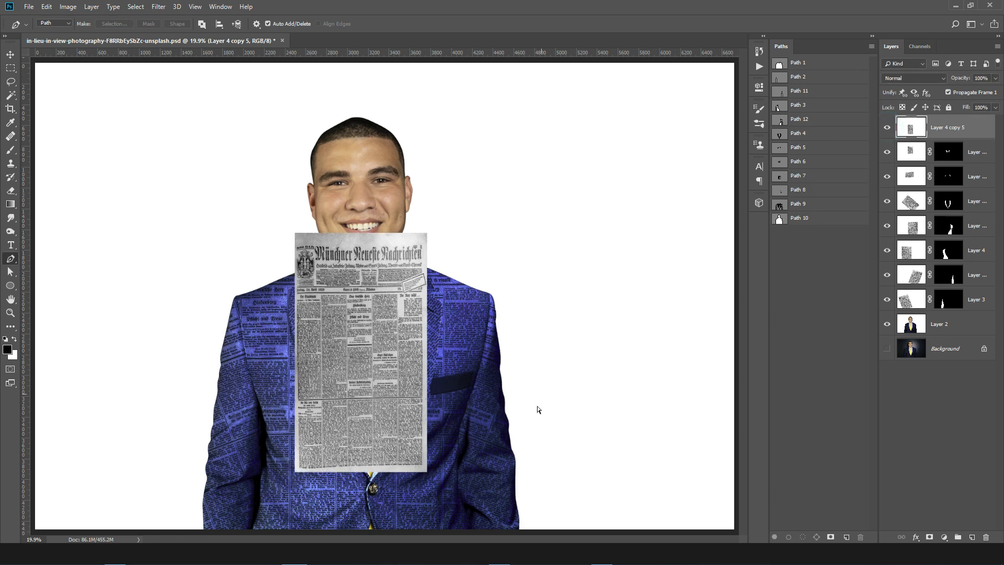
Step: Rotate the Layer 4 copy 5 newspaper slightly clockwise, then enlarge it and shift it up over the shirt front
key("ctrl+t")
left_click_drag(539, 409, 485, 430)
key("p")
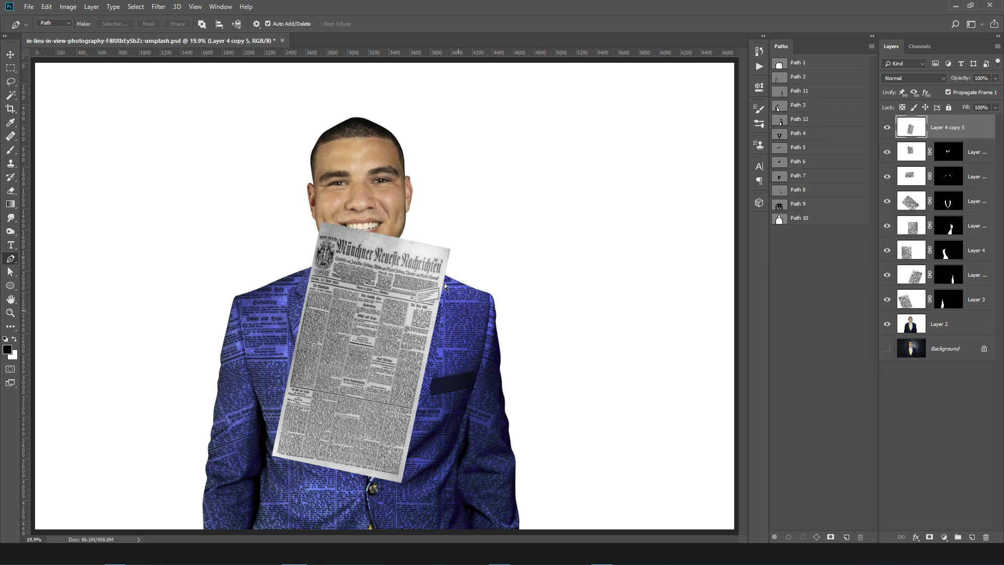
key("ctrl+t")
mouse_move(451, 219)
left_mouse_down()
mouse_move(468, 210)
mouse_move(458, 212)
left_mouse_up()
left_click_drag(423, 324, 426, 313)
key("p")
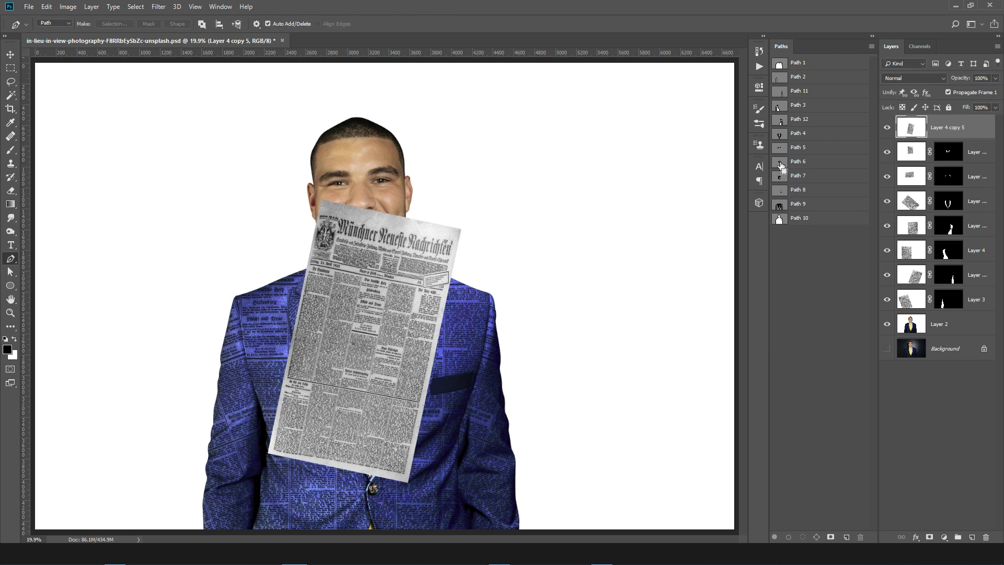
Step: Mask Layer 4 copy 5 to the shirt front with a feathered selection from its saved path and set its blend mode to Linear Burn
left_click(780, 163, "ctrl")
key("shift+F6")
key("Return")
left_click(929, 537)
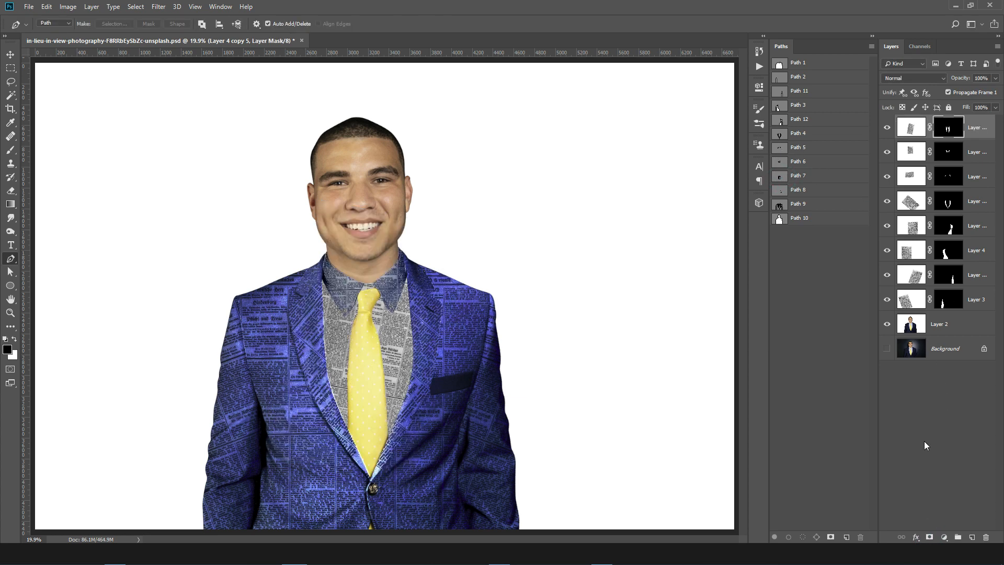
left_click(913, 78)
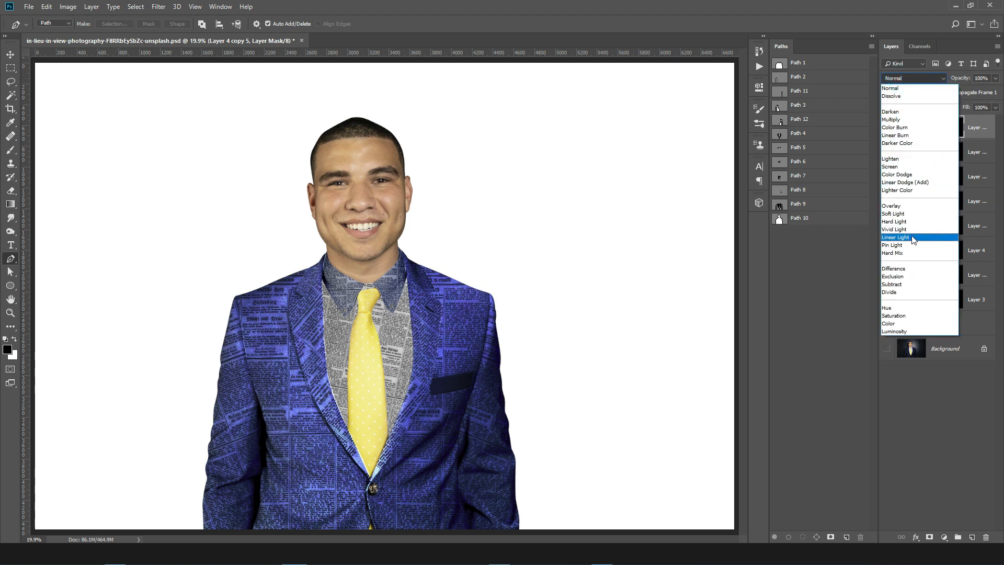
left_click(909, 135)
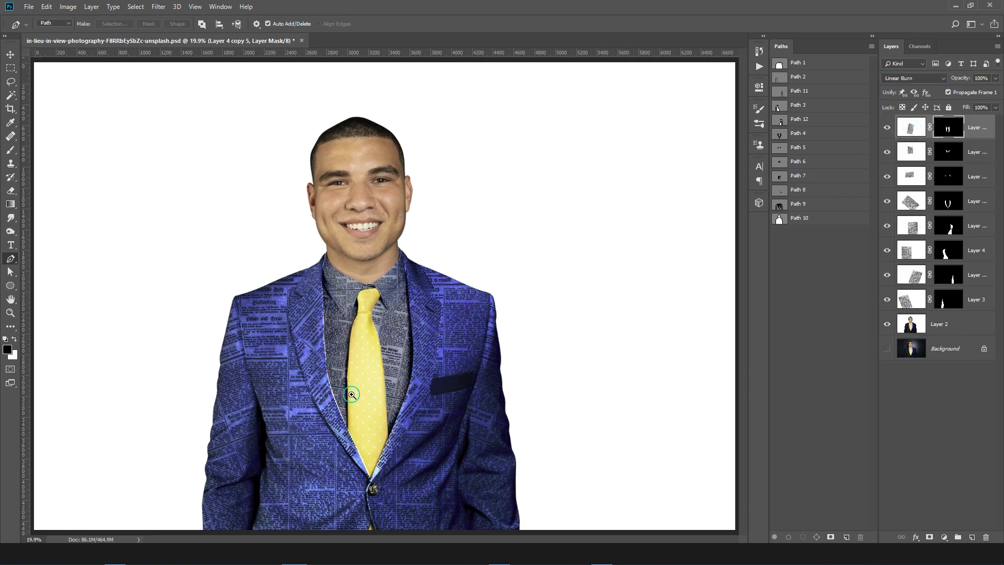
Step: Inspect the newspaper texture on the shirt and along the lapel edges around the tie up close
left_click(352, 395, "ctrl")
left_click(326, 352, "ctrl")
left_click(326, 351, "ctrl")
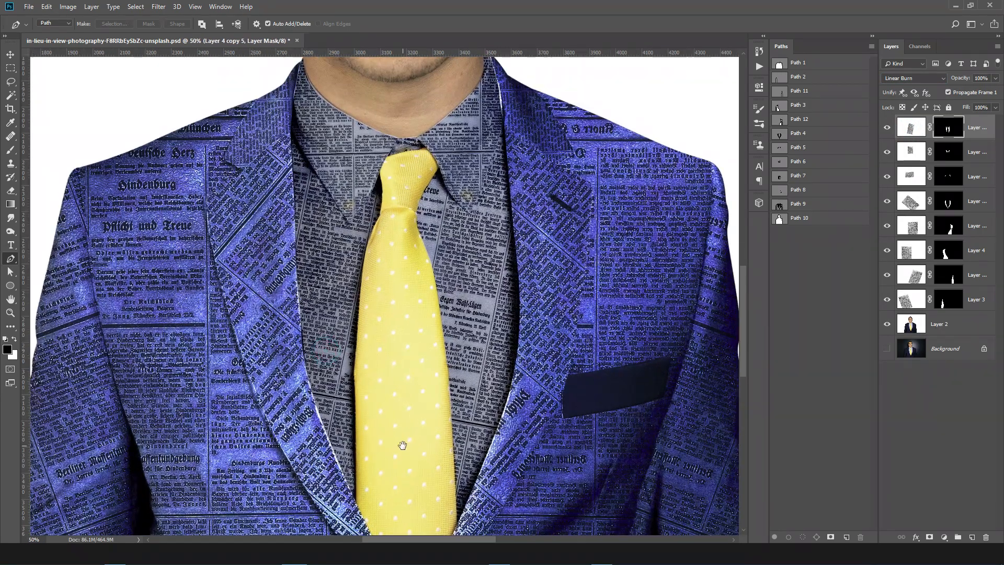
left_click_drag(404, 442, 442, 332)
left_click(442, 332, "ctrl")
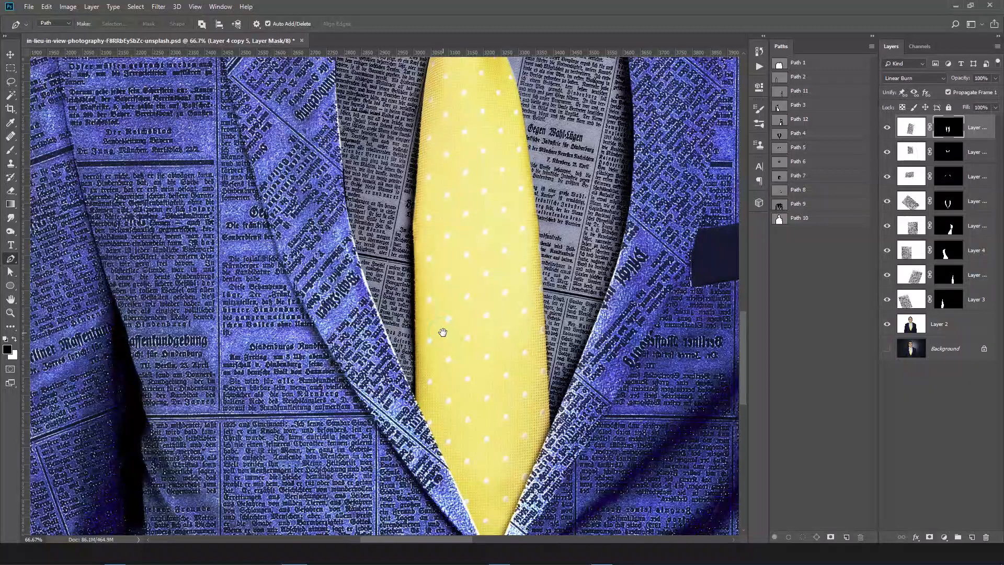
left_click(528, 296, "alt")
left_click(527, 294, "alt")
left_click(528, 294, "alt")
left_click(528, 294, "alt")
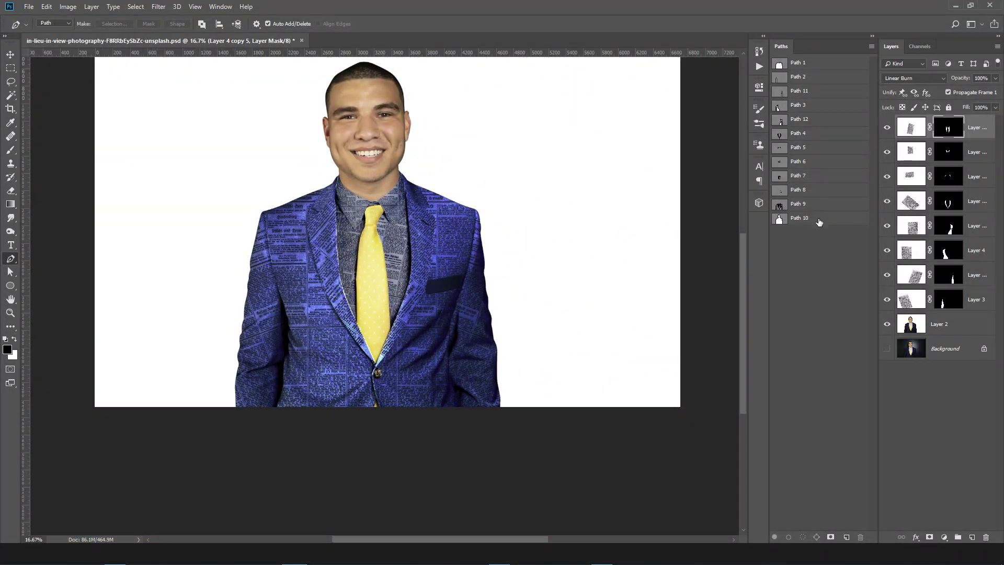
Step: Duplicate the shirt collar newspaper layer to the top of the layer stack and delete the copy's layer mask
left_click(789, 193)
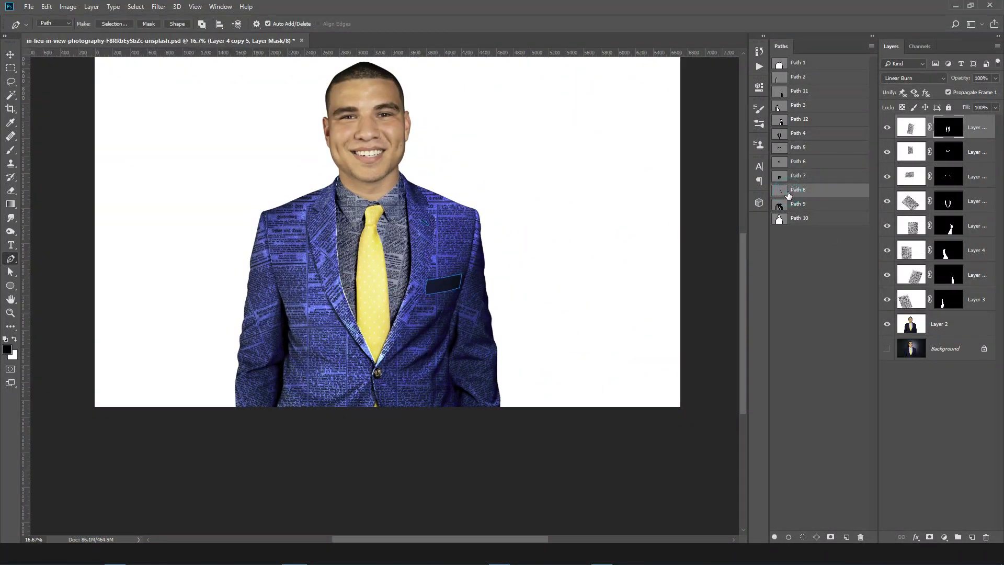
left_click(972, 130)
left_click_drag(969, 153, 969, 121)
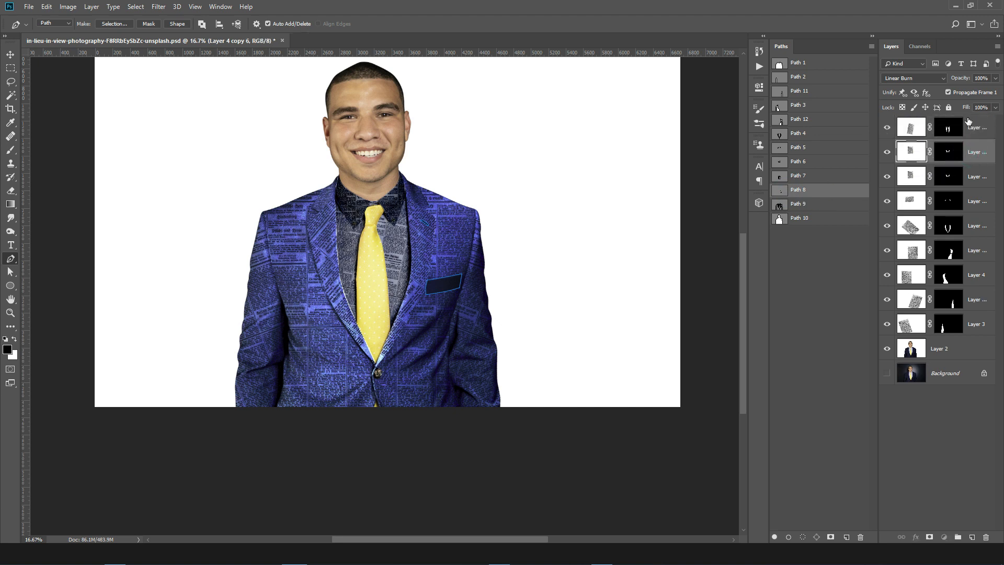
right_click(947, 130)
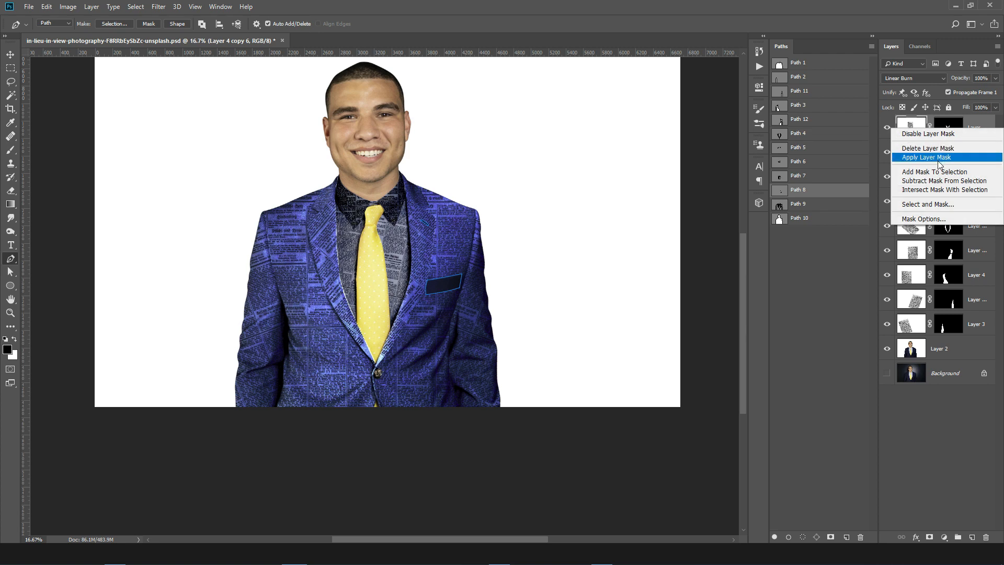
left_click(942, 140)
Step: Set Layer 4 copy 6 to Normal blend mode and toggle its visibility to compare it with the image beneath
left_click(914, 78)
left_click(905, 89)
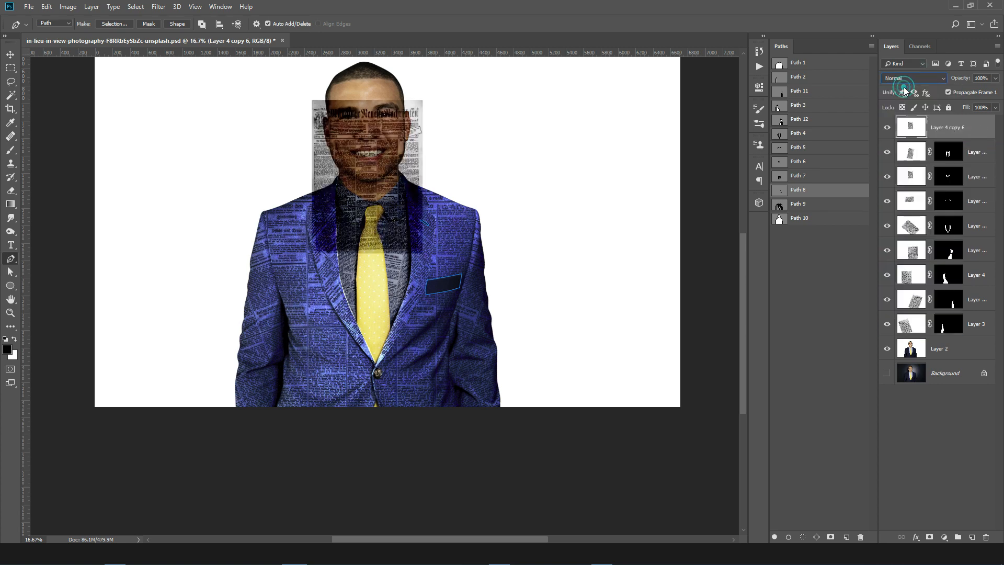
left_click(887, 128)
left_click(888, 131)
left_click(888, 131)
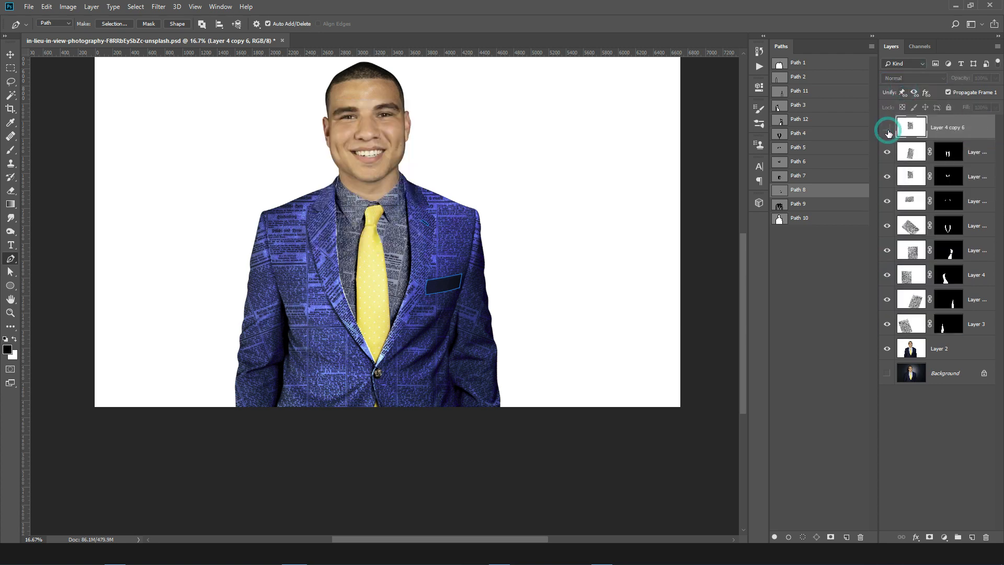
left_click(888, 131)
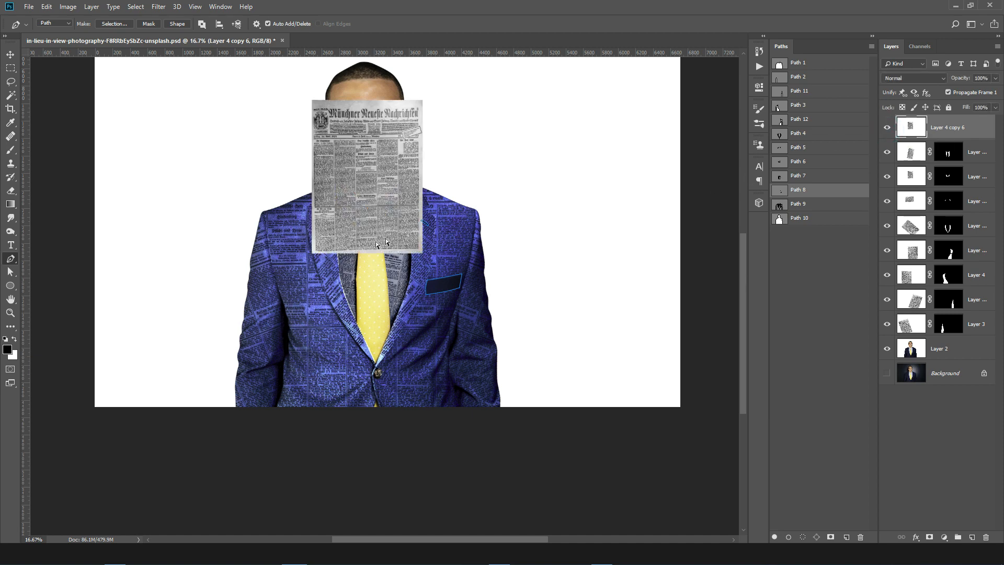
Step: Deselect Path 8, then scale down the Layer 4 copy 6 newspaper and place it rotated slightly clockwise over the pocket square
key("ctrl+t")
key("Escape")
left_click(837, 297)
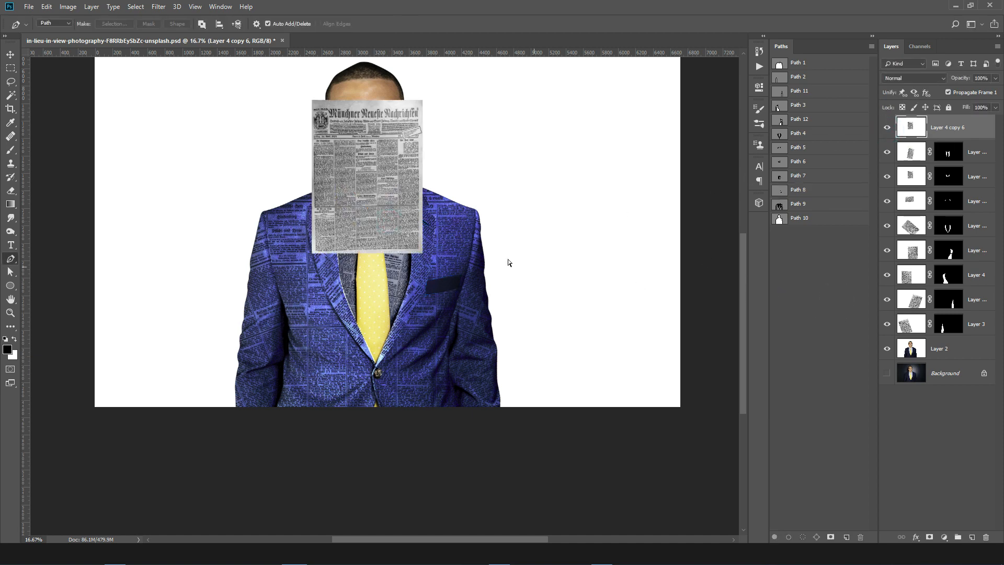
key("ctrl+t")
left_click_drag(398, 224, 472, 307)
left_click_drag(544, 330, 446, 312)
key("p")
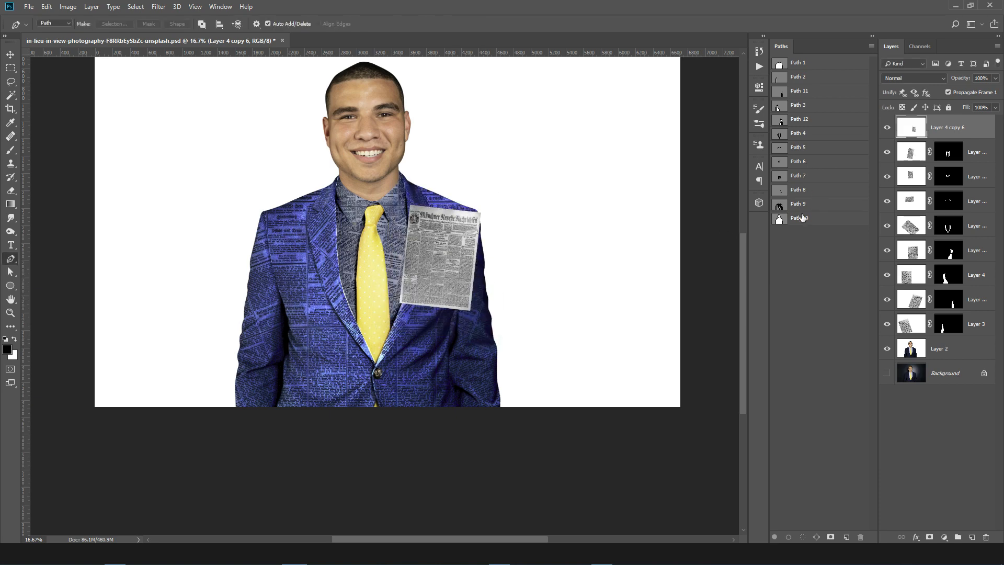
Step: Mask Layer 4 copy 6 to the pocket square with Path 8 and set its blend mode to Color Dodge
left_click_drag(803, 217, 786, 191)
left_click(785, 193, "ctrl")
left_click(930, 538)
left_click(917, 80)
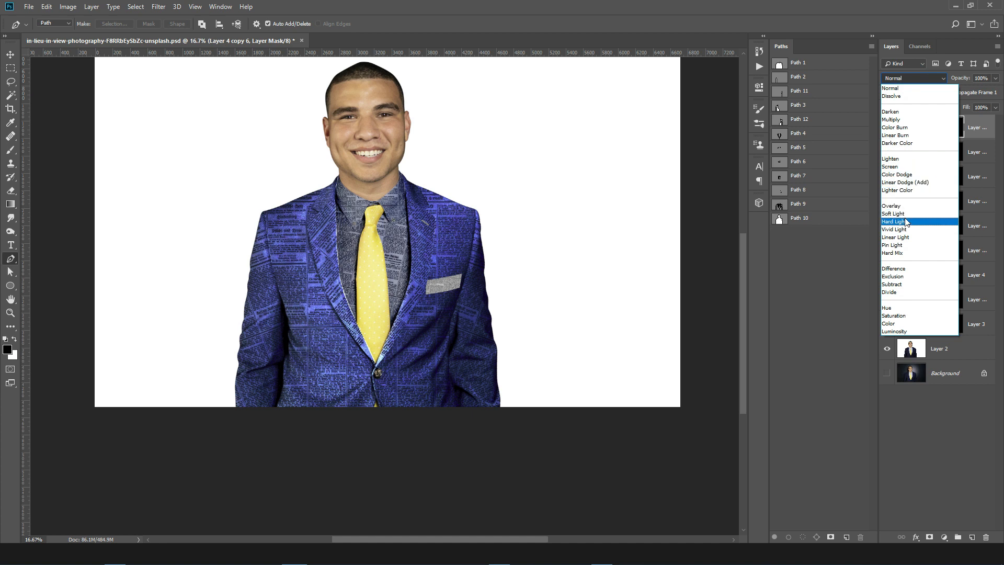
left_click(901, 175)
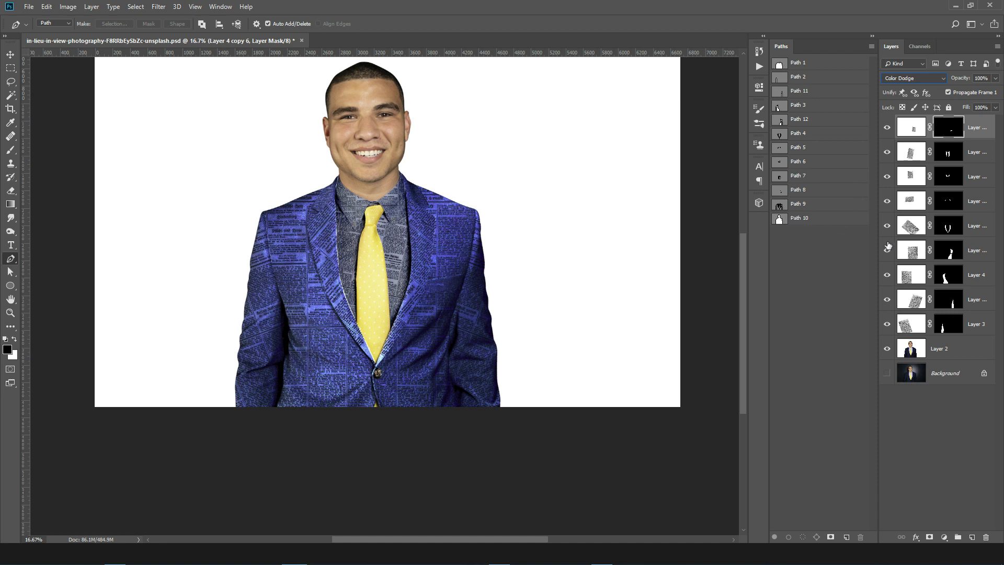
Step: Duplicate the upper jacket collar's newspaper layer to the top of the layer stack and delete the copy's layer mask
left_click(972, 157)
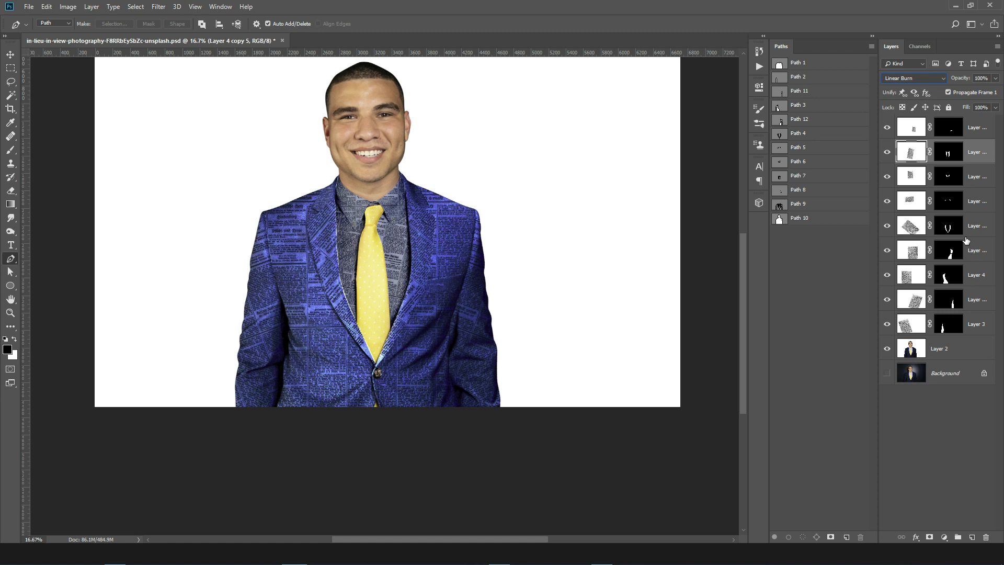
left_click(973, 205)
key("ctrl+j")
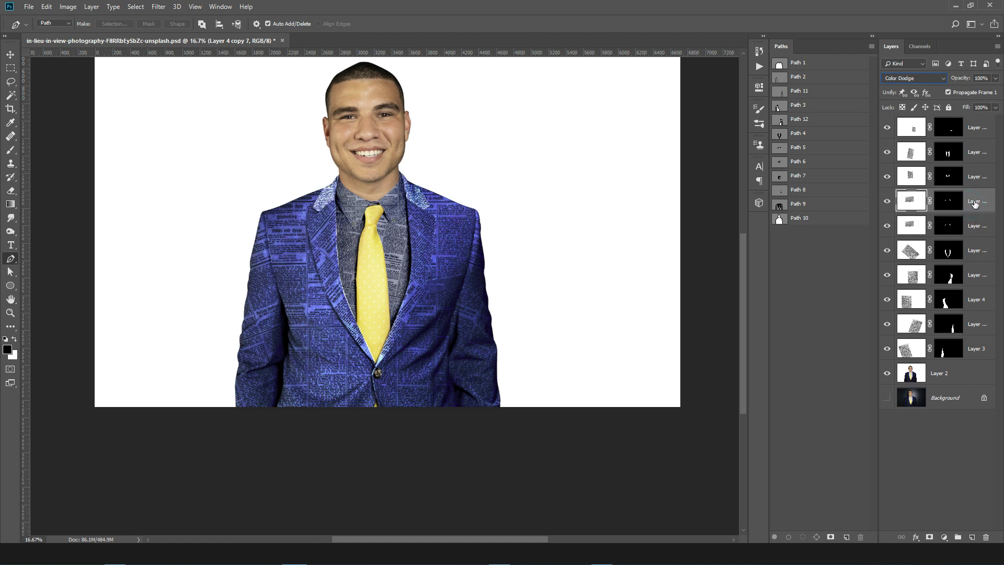
key("ctrl+shift+bracketright")
right_click(945, 131)
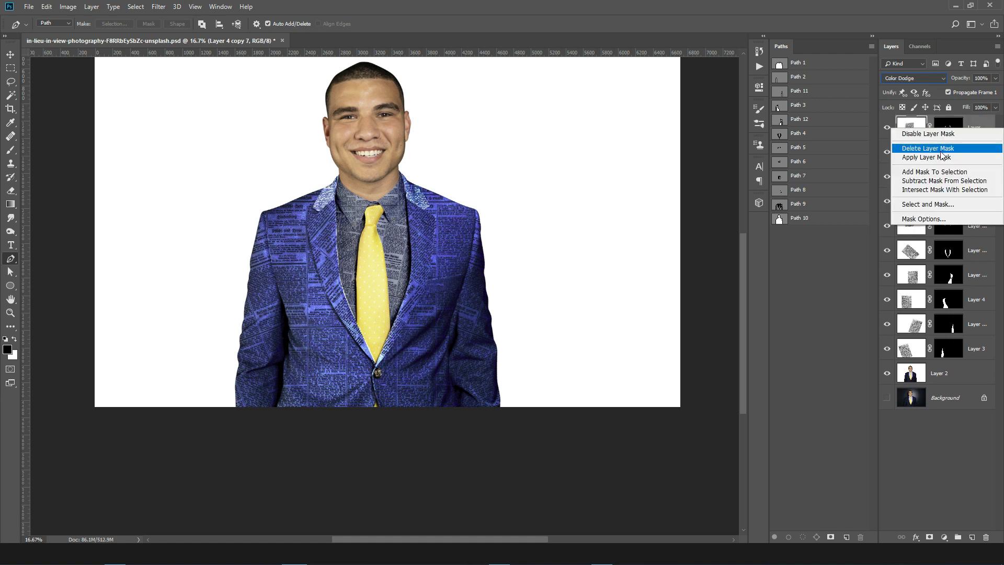
left_click(928, 149)
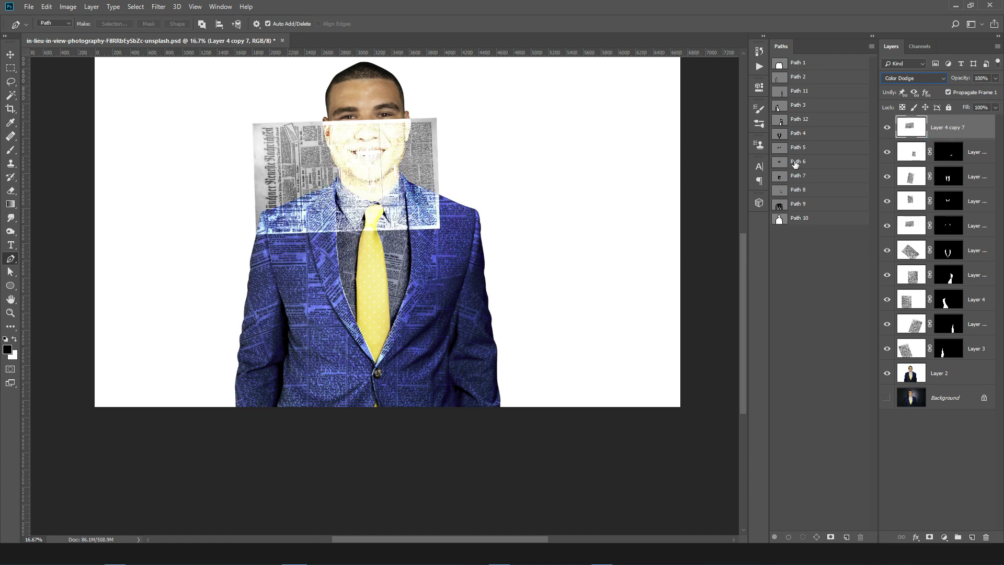
Step: Move the Layer 4 copy 7 newspaper down over the tie and rotate it diagonally clockwise to cover the tie
key("ctrl+t")
left_click_drag(395, 211, 413, 277)
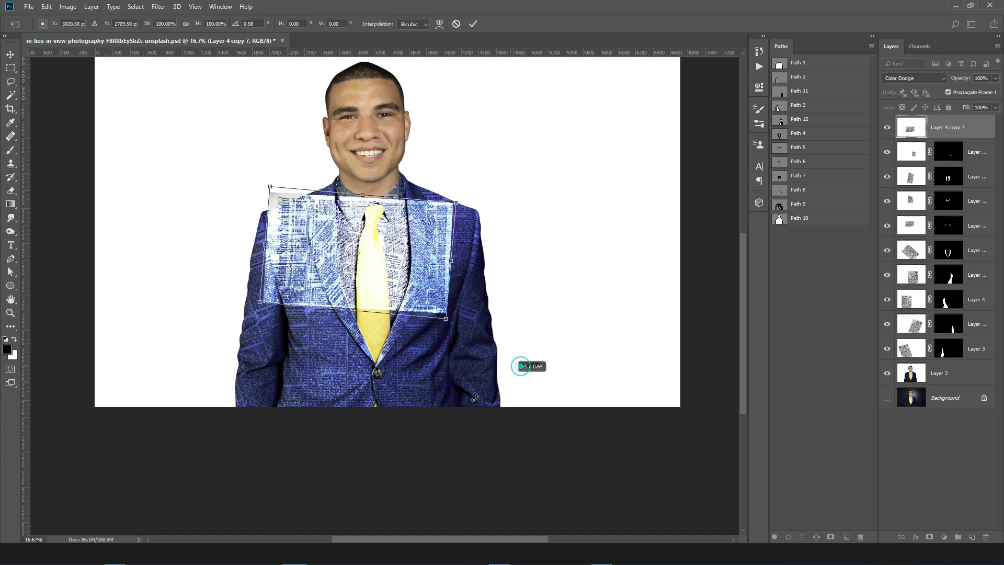
left_click_drag(520, 366, 361, 361)
left_click_drag(424, 301, 429, 317)
key("Return")
key("p")
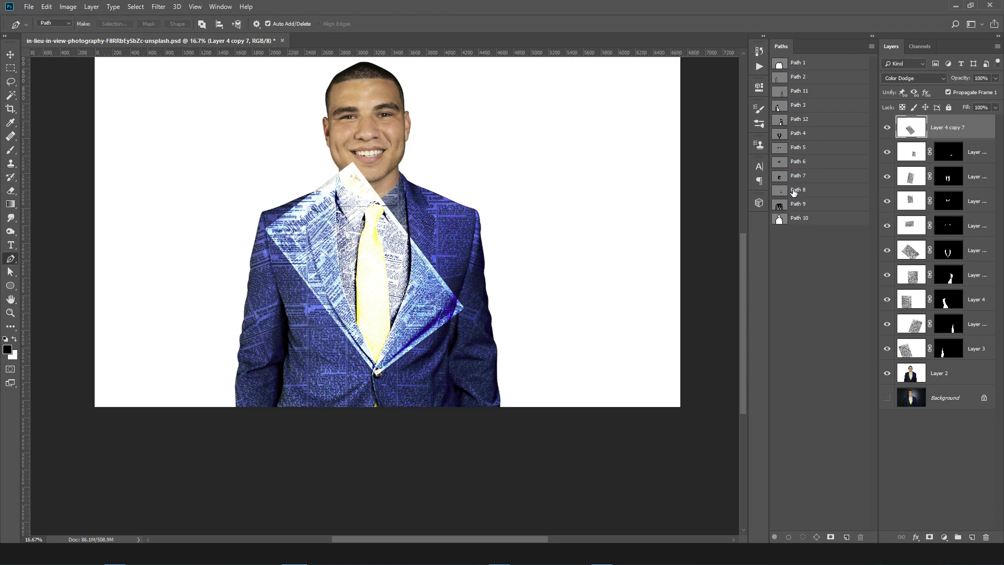
Step: Mask Layer 4 copy 7 to the tie using the tie's saved path and set its blend mode to Linear Burn
left_click(914, 77)
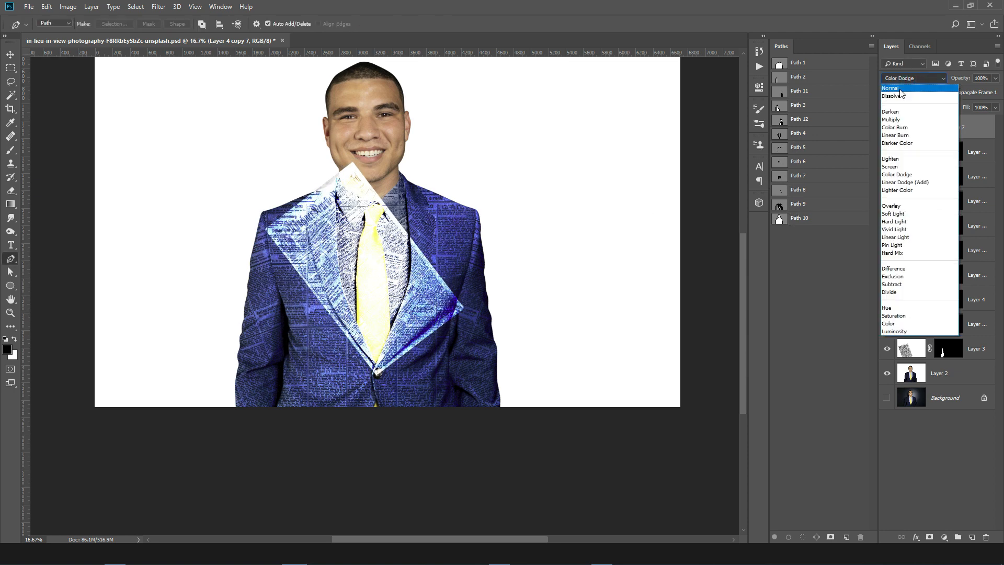
left_click(898, 78)
left_click_drag(791, 128, 782, 191)
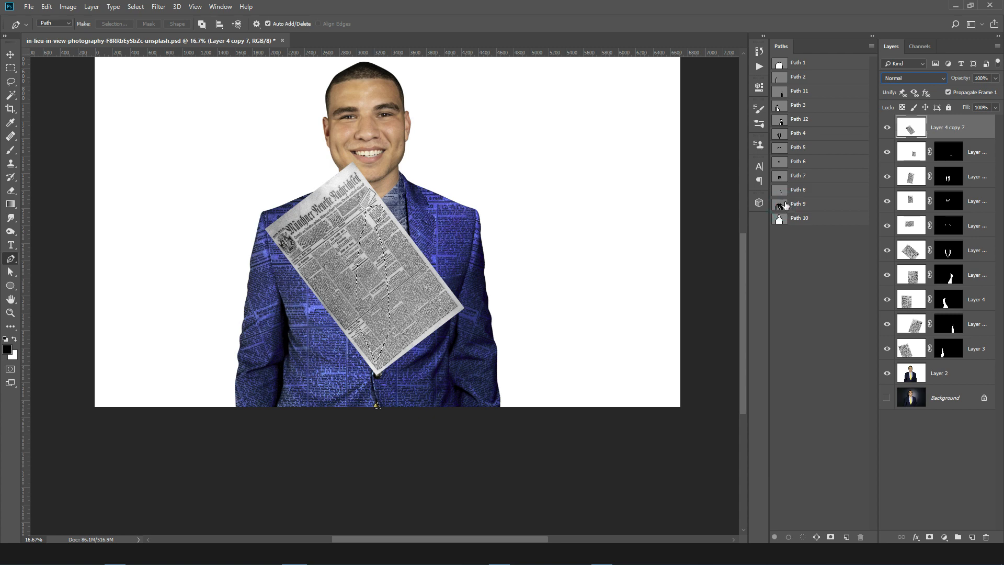
left_click(437, 251, "ctrl")
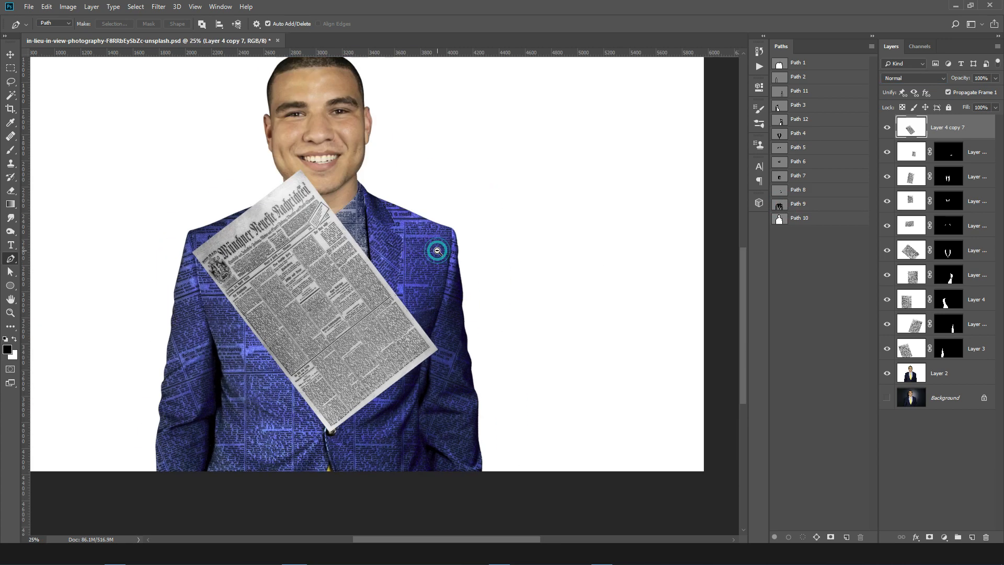
left_click(442, 257, "ctrl+alt")
key("ctrl+Return")
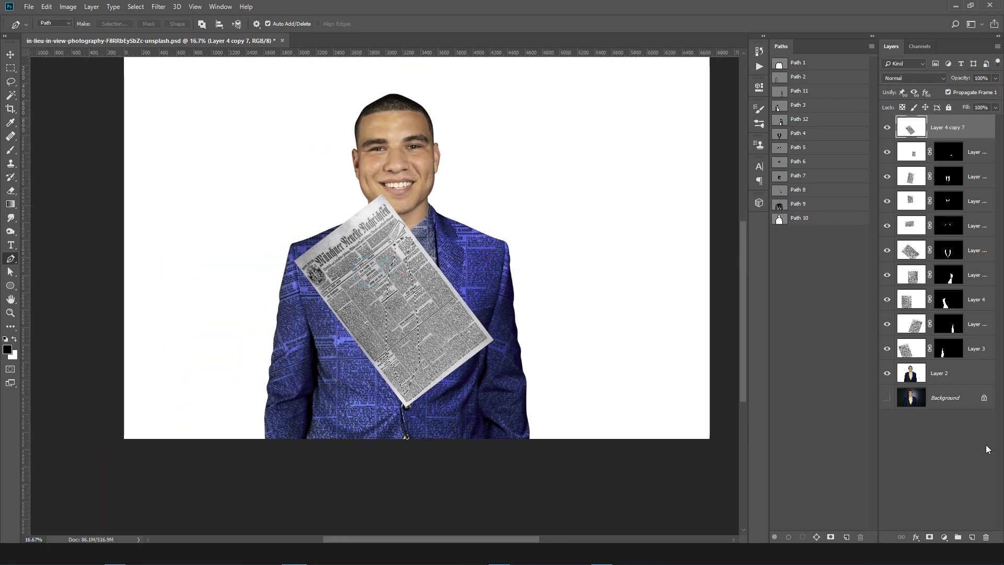
left_click(929, 537)
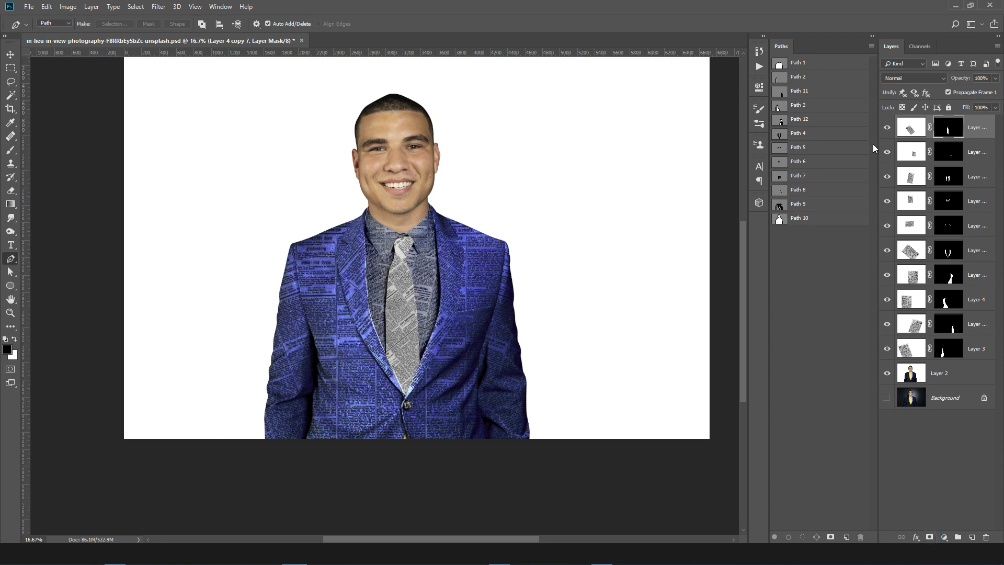
left_click(909, 78)
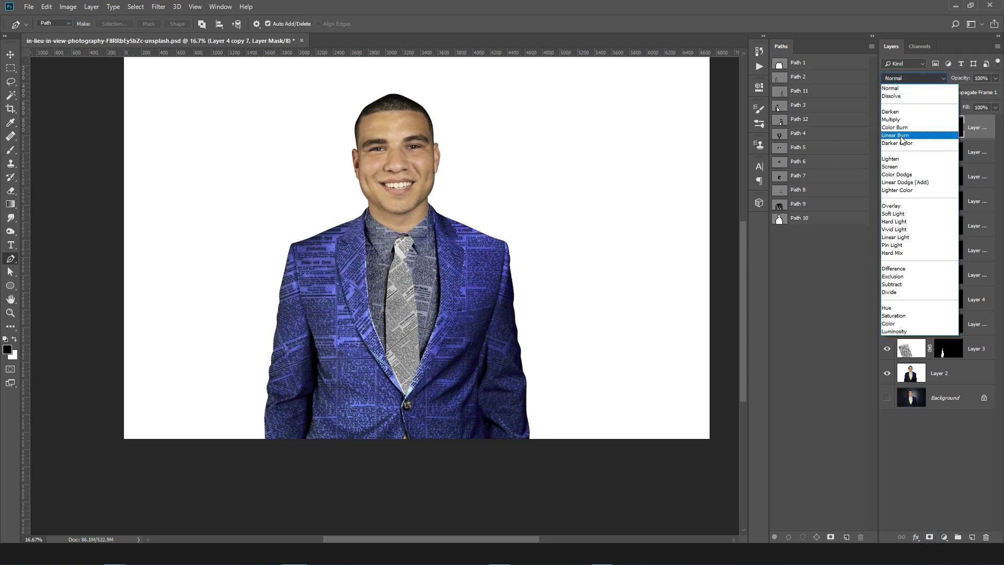
left_click(901, 136)
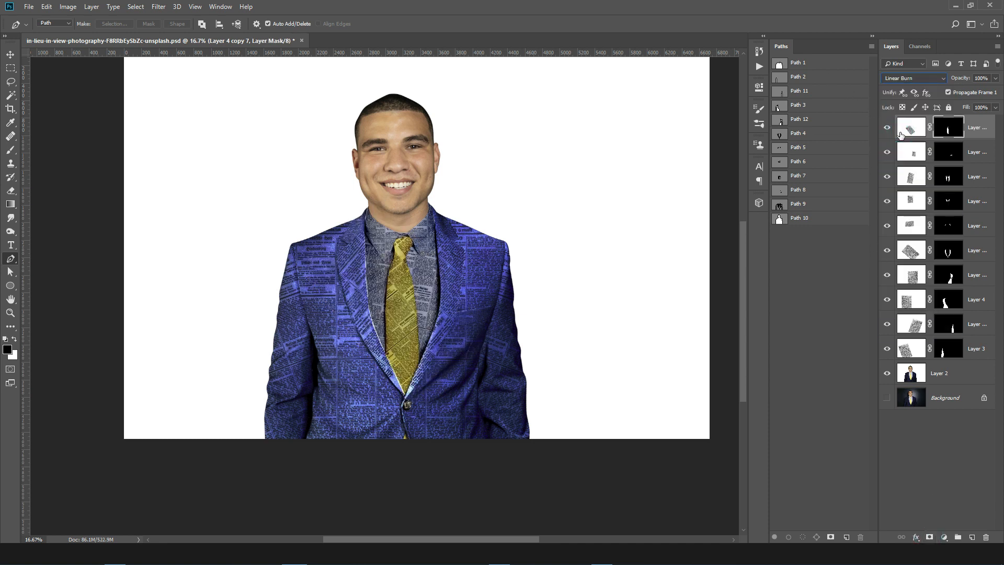
Step: Group all the masked newspaper layers and mask the group to the clothing using the saved path of the whole outfit
left_click(972, 352, "shift")
key("ctrl+g")
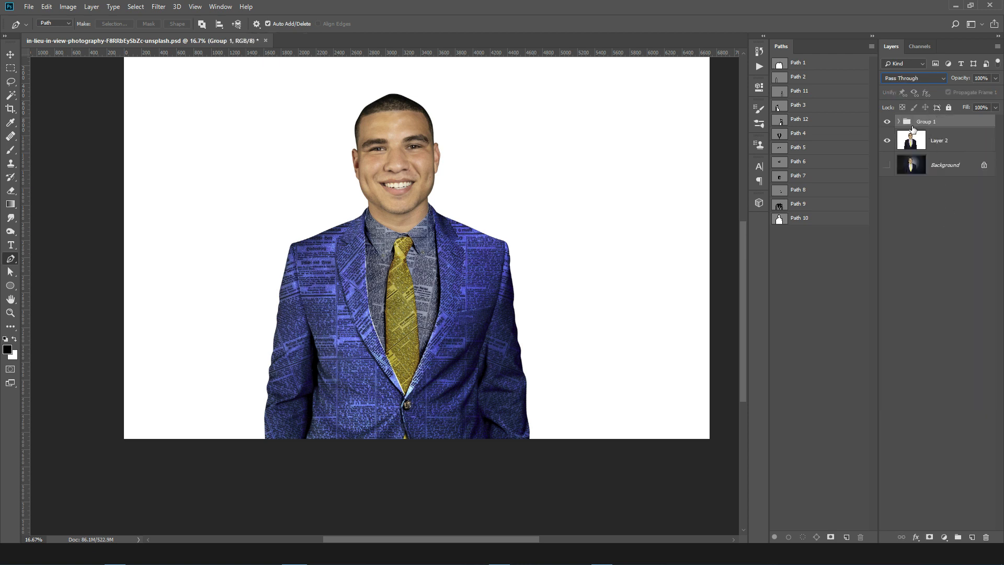
left_click(780, 78, "ctrl")
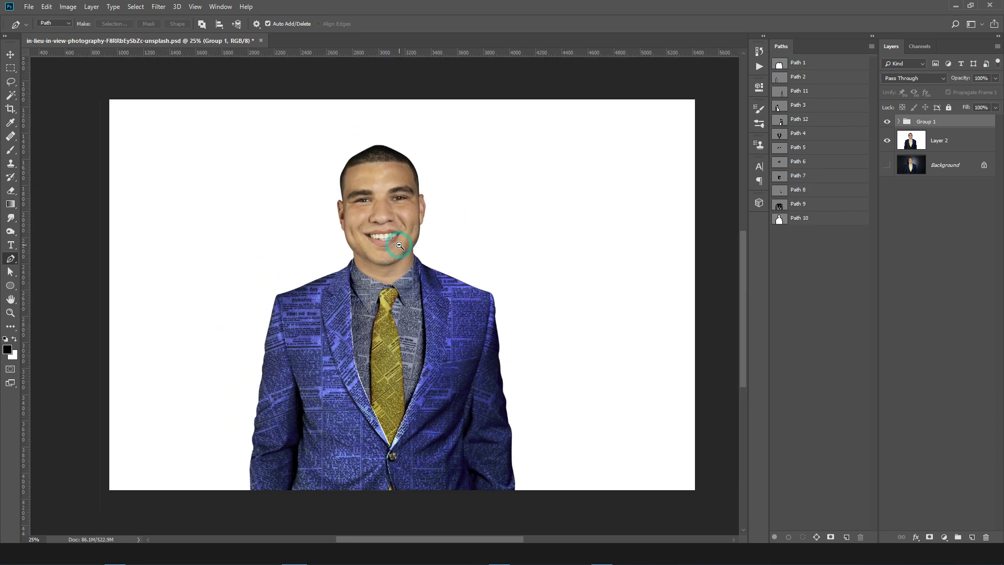
key("shift+F6")
key("Return")
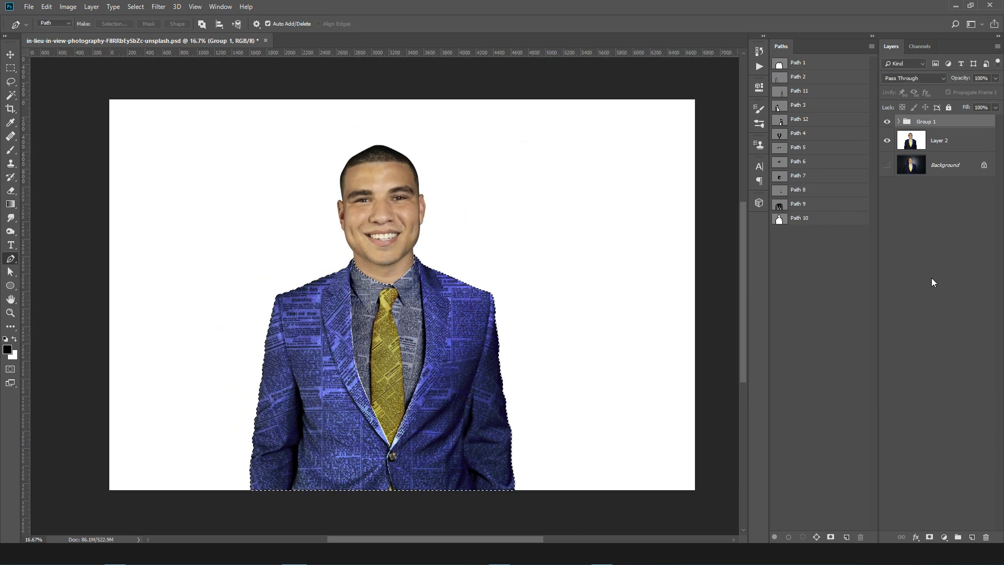
left_click(930, 537)
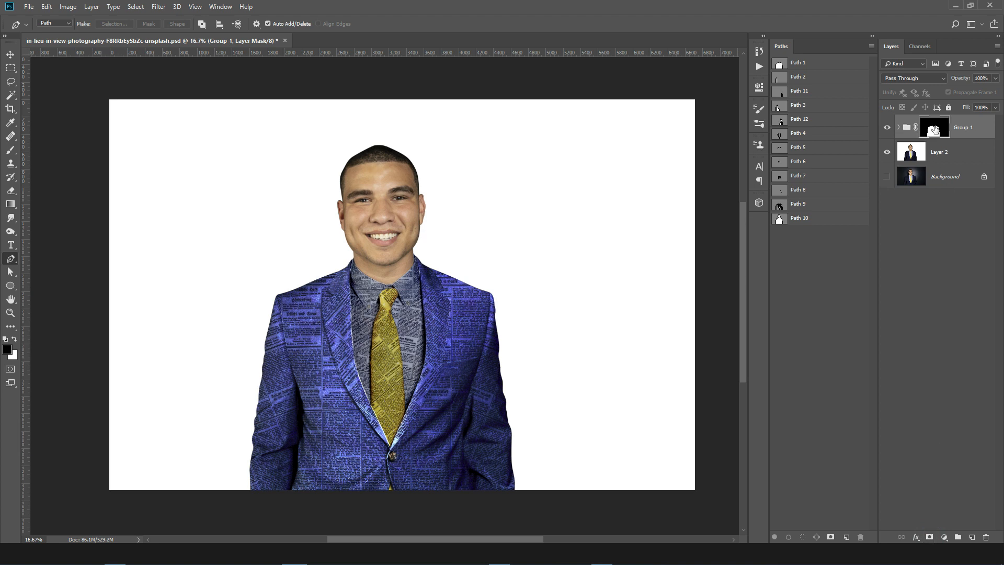
Step: Add a Black & White adjustment layer inside Group 1, above the tie's newspaper layer
left_click(900, 127)
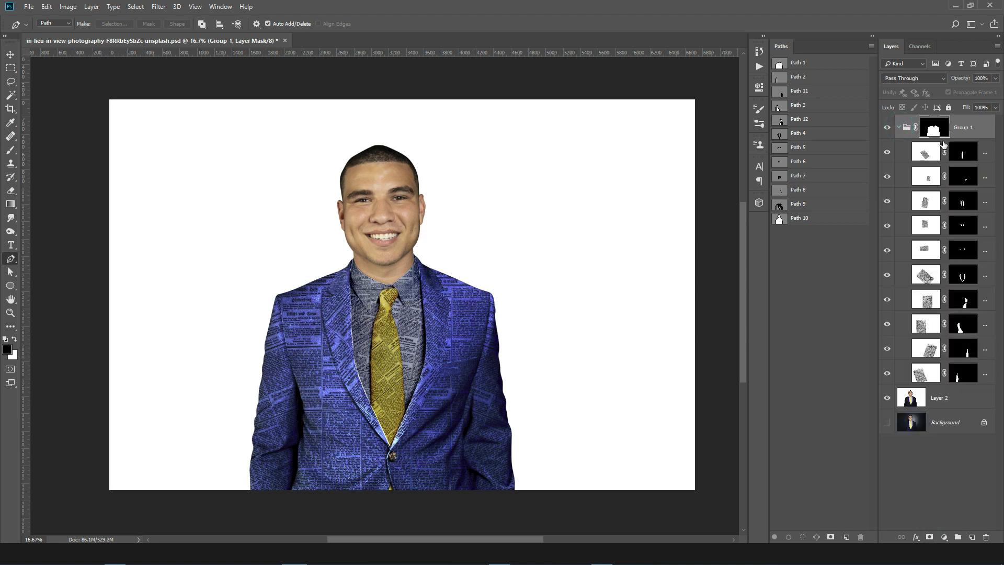
left_click(984, 157)
left_click(944, 537)
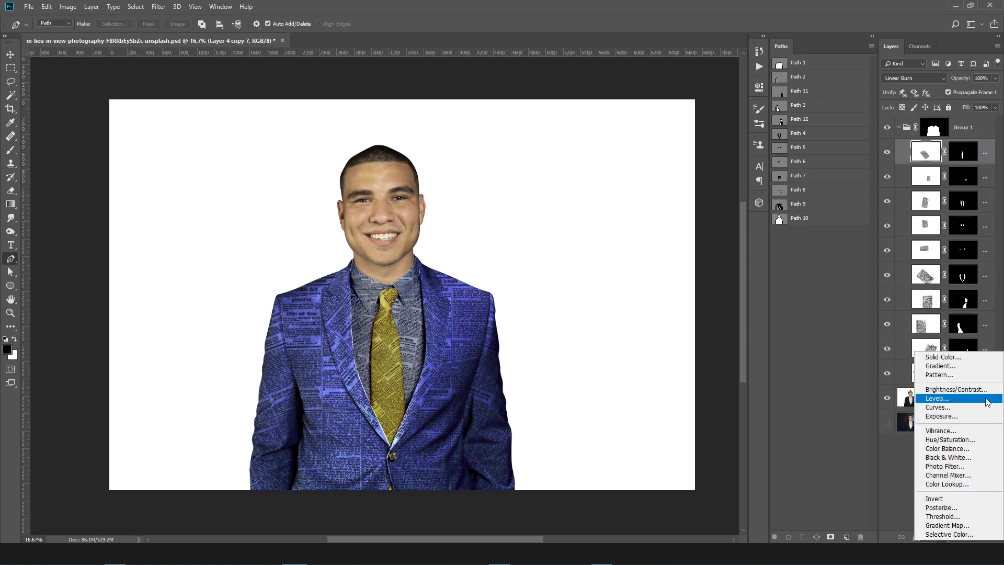
left_click(970, 455)
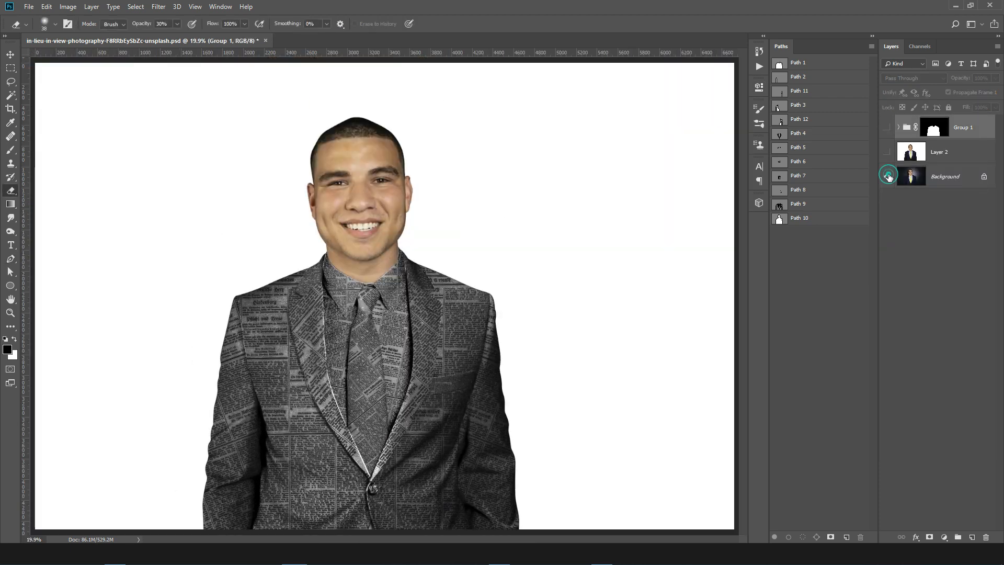
Step: Compare the newspaper outfit with the original clothing by toggling the visibility of the Background and Group 1
left_click(889, 176)
left_click(889, 176)
left_click(887, 130)
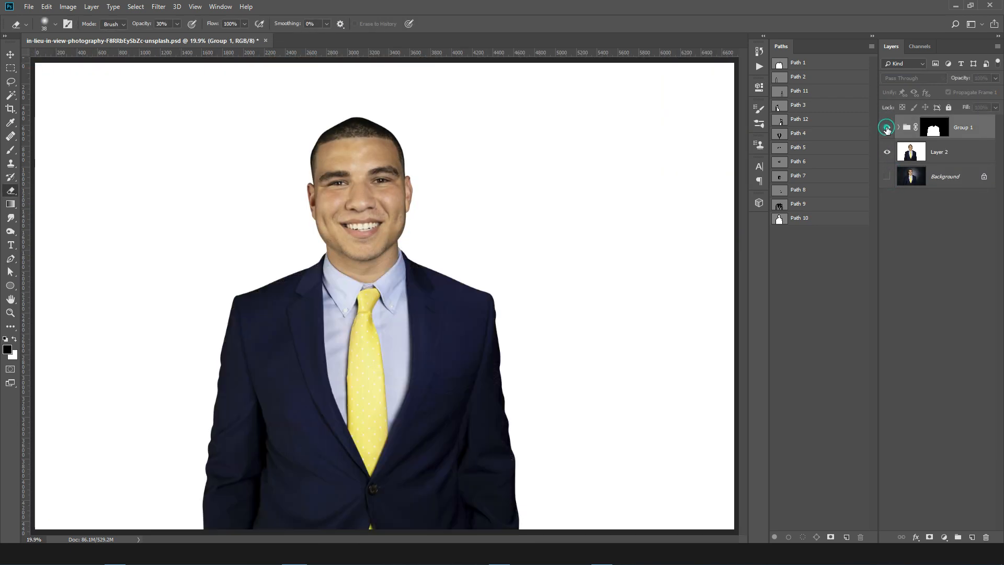
left_click(887, 130)
left_click(887, 130)
left_click(887, 129)
left_click(887, 129)
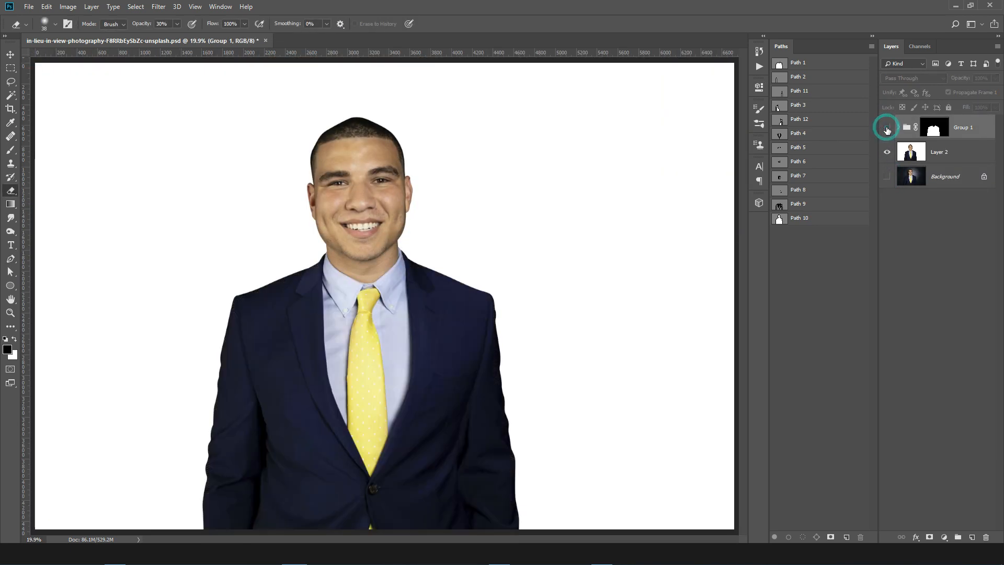
left_click(887, 129)
Step: Add a Levels adjustment layer above the Black & White adjustment inside Group 1
left_click(493, 391, "alt")
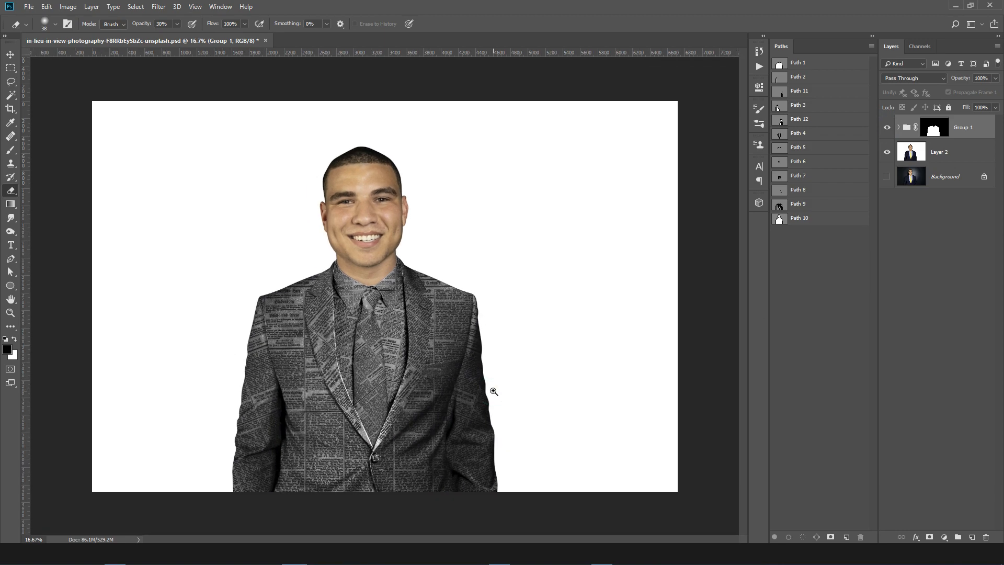
left_click(493, 391, "ctrl")
left_click(494, 391, "ctrl")
left_click_drag(332, 384, 534, 224)
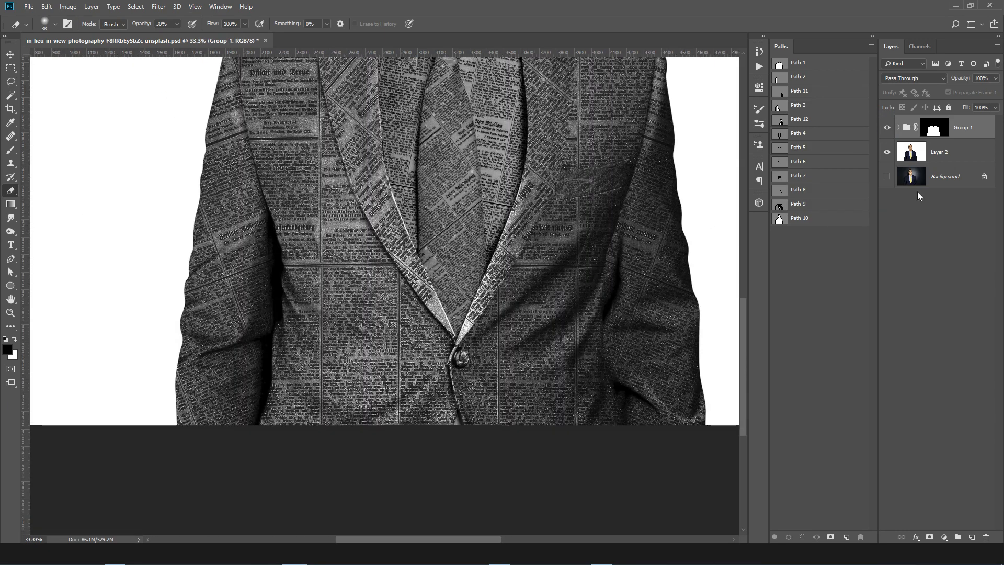
left_click(899, 127)
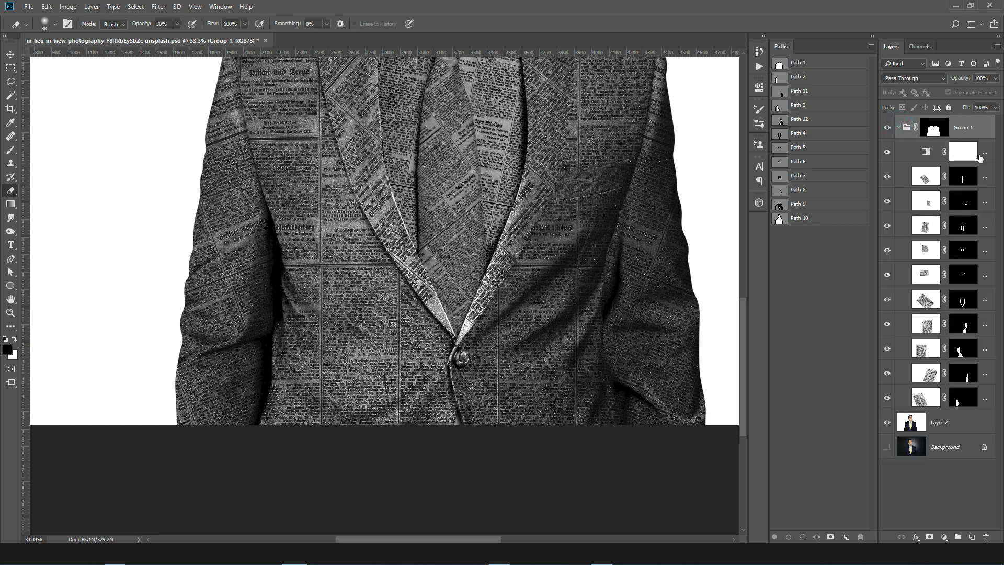
left_click(979, 156)
left_click(945, 537)
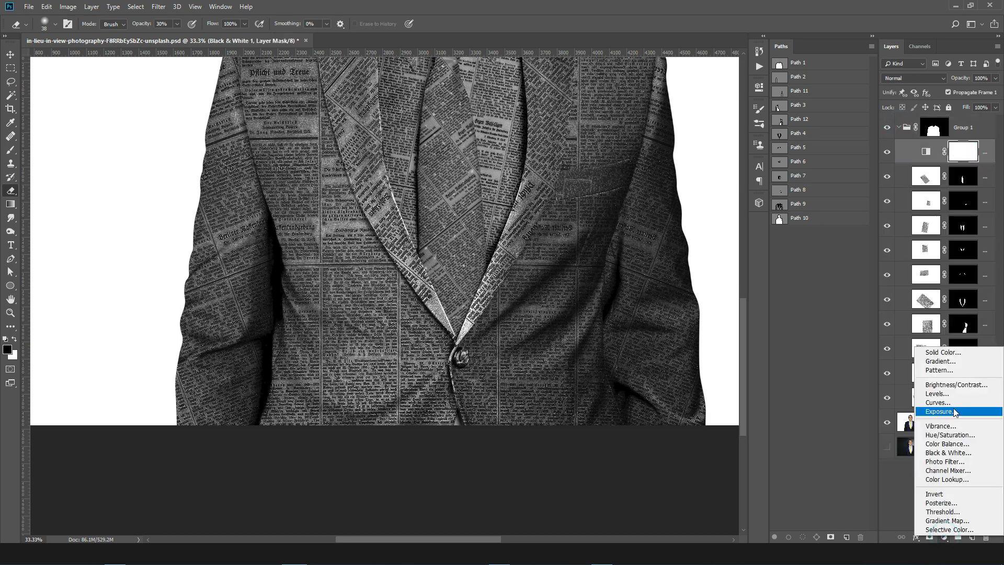
left_click(958, 399)
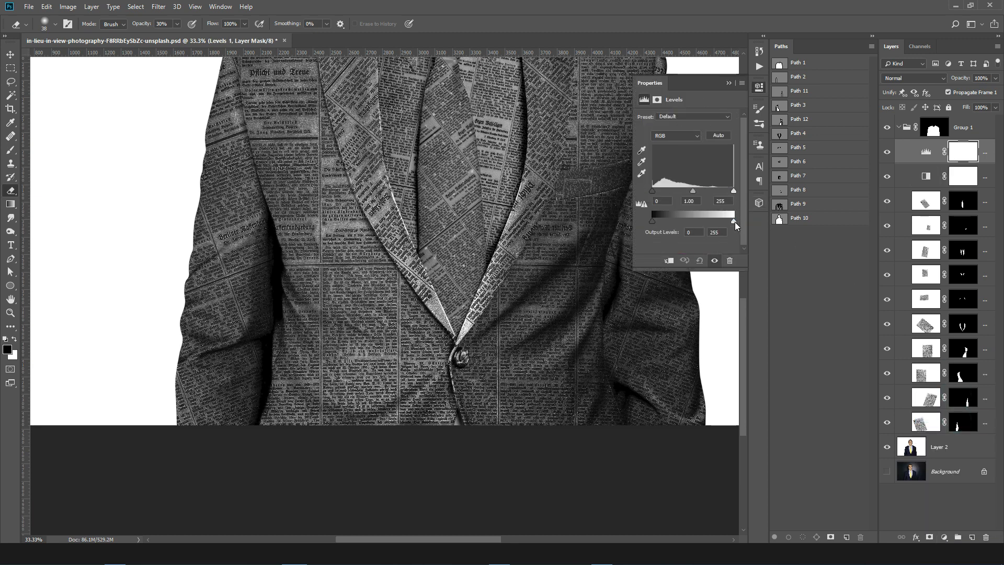
Step: Set the Levels adjustment's input levels to 5, 1.16 and 222 and its output levels to 3 and 250
left_click_drag(733, 222, 732, 222)
left_click_drag(693, 191, 724, 193)
left_click_drag(650, 192, 653, 194)
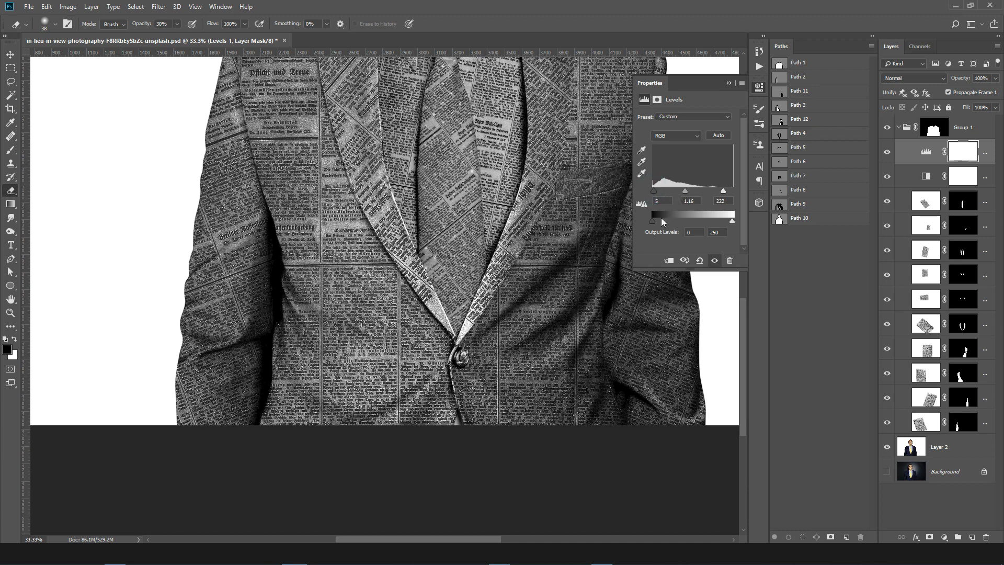
left_click_drag(652, 221, 653, 221)
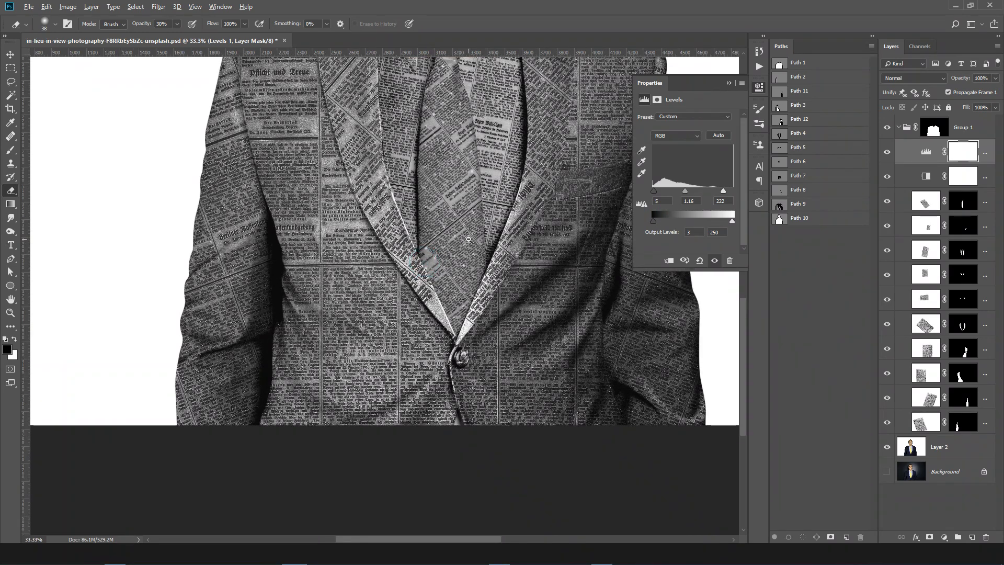
scroll(468, 239, "down", 5)
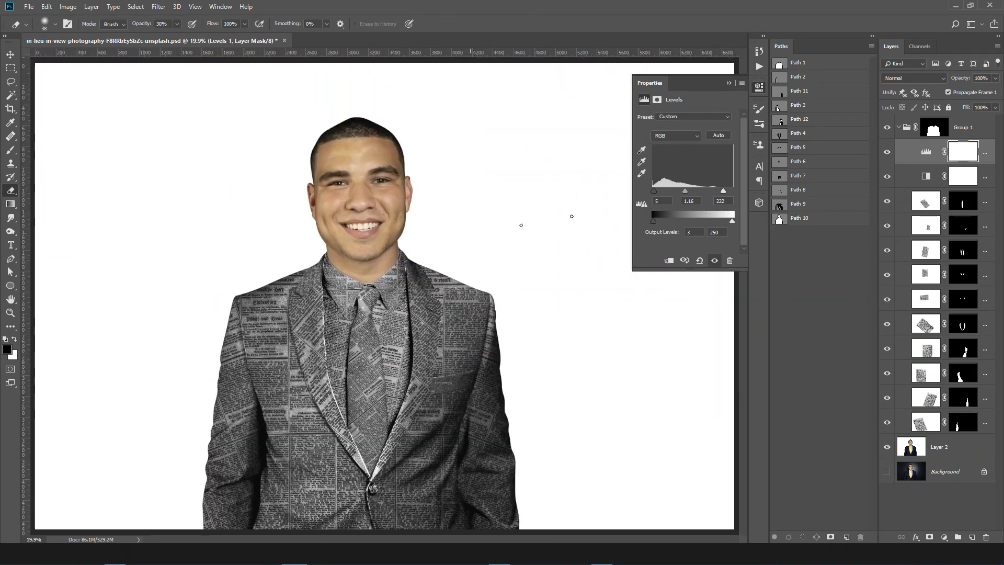